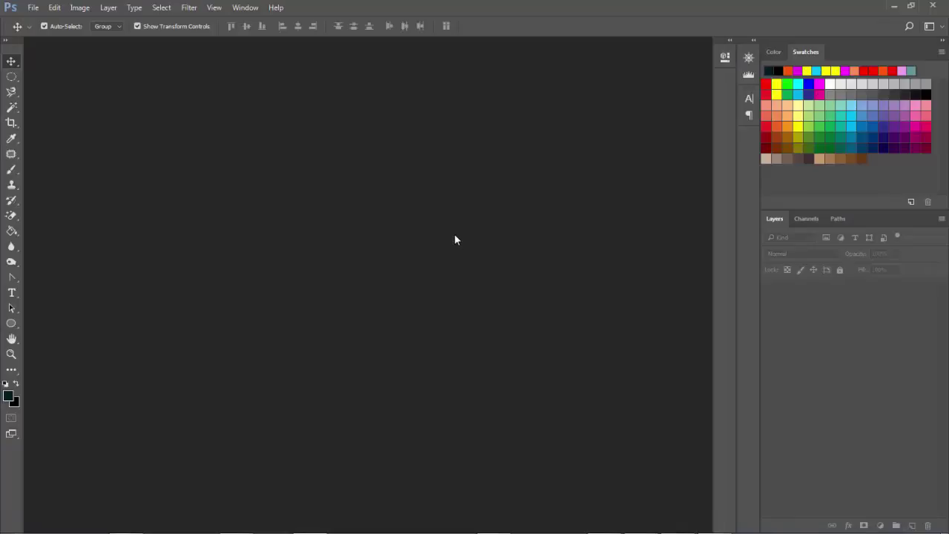
Open the File menu from the menu bar
left_click(33, 8)
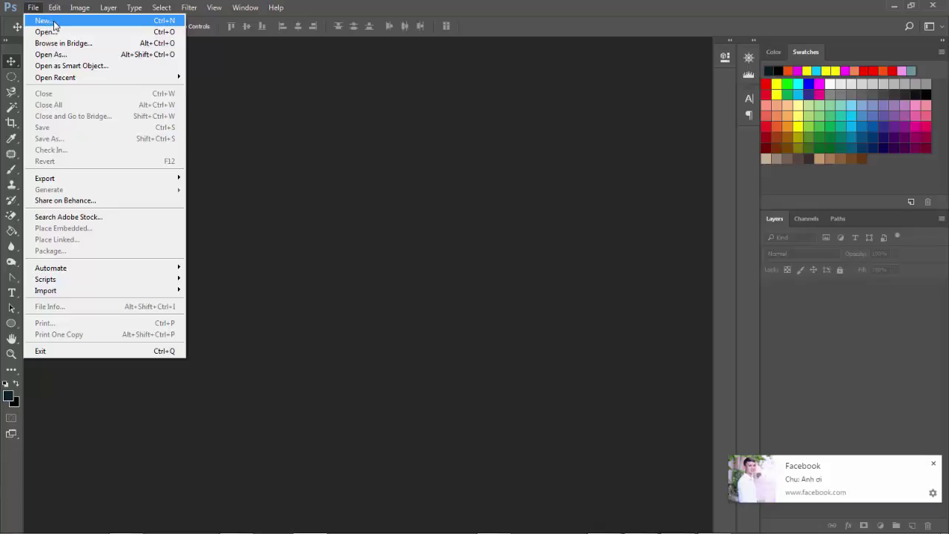
Create a new Film & Video document using the HDTV 1080p preset, 1920×1080 pixels
left_click(54, 22)
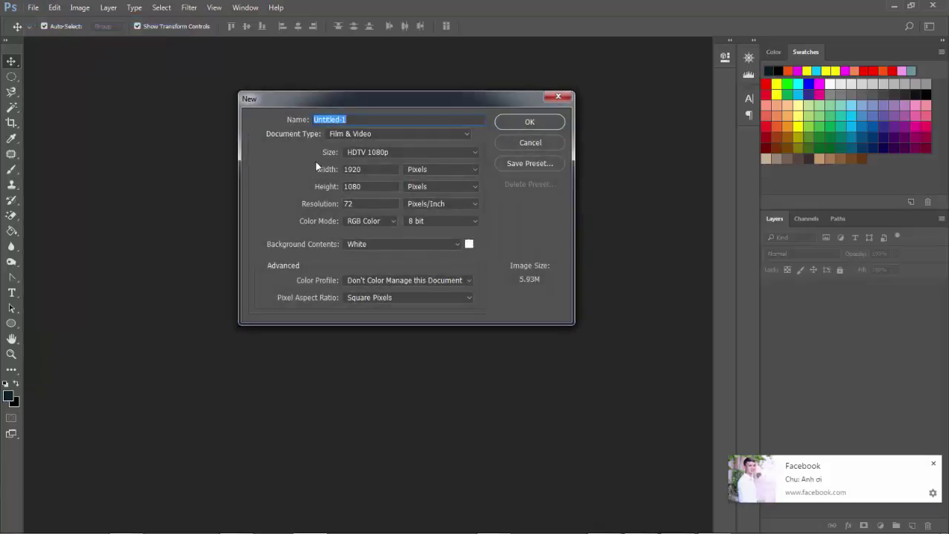
left_click(356, 135)
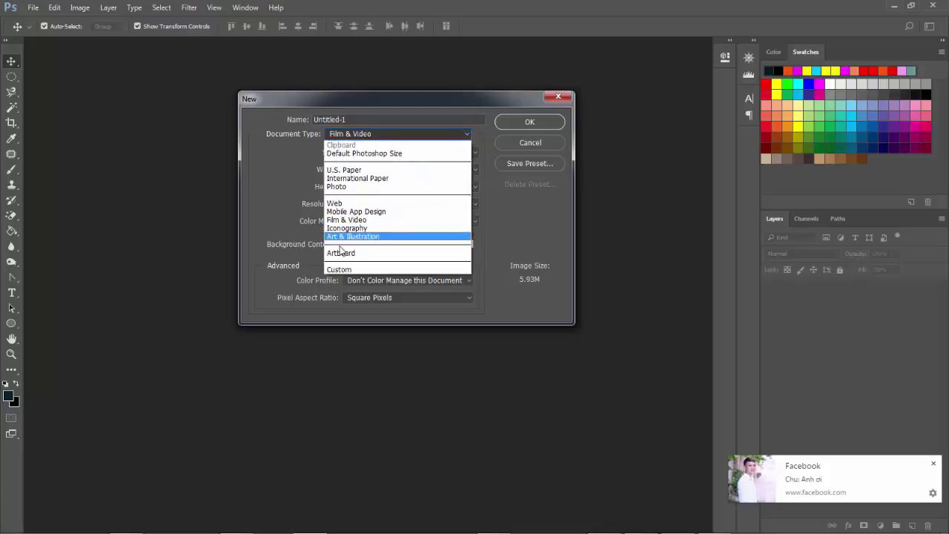
left_click(356, 220)
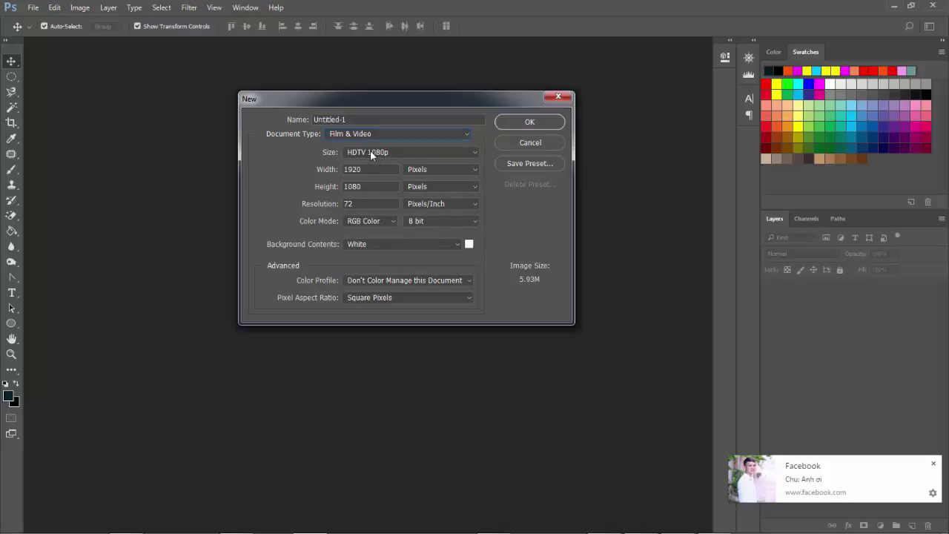
left_click(397, 152)
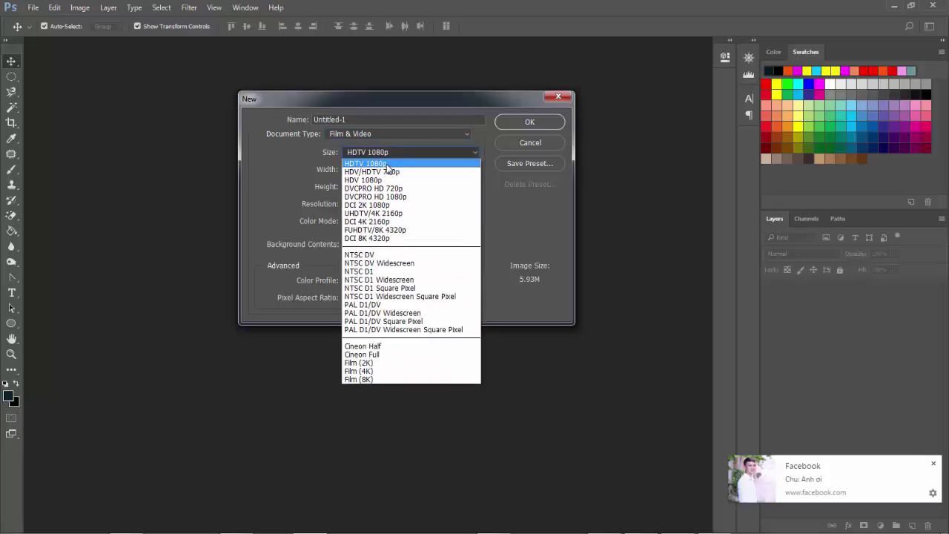
left_click(387, 164)
double_click(367, 174)
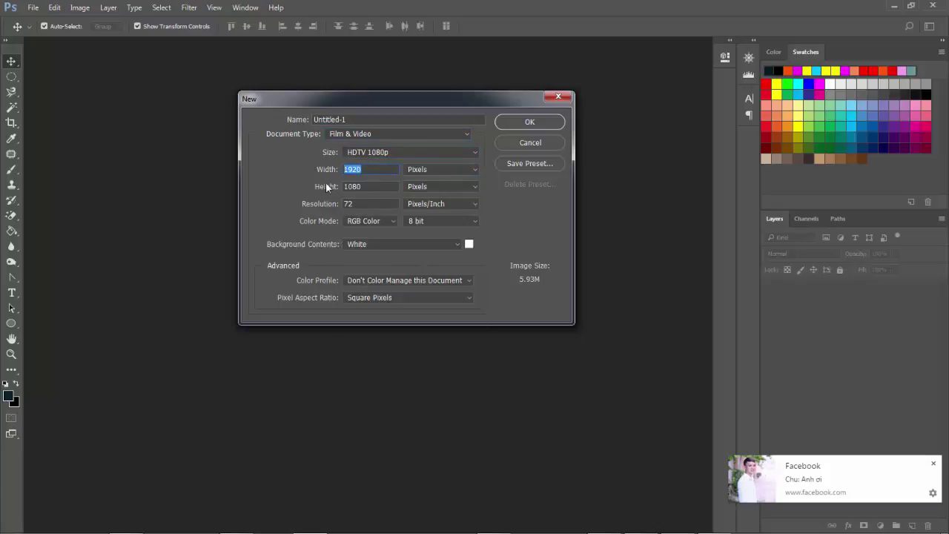
left_click(382, 187)
left_click(522, 121)
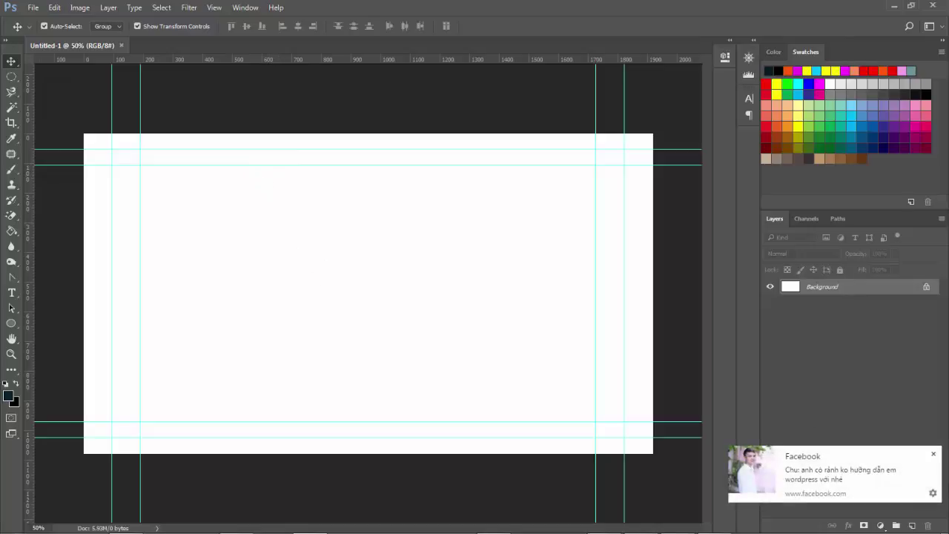
Dismiss the Facebook notification covering the screen
left_click(933, 455)
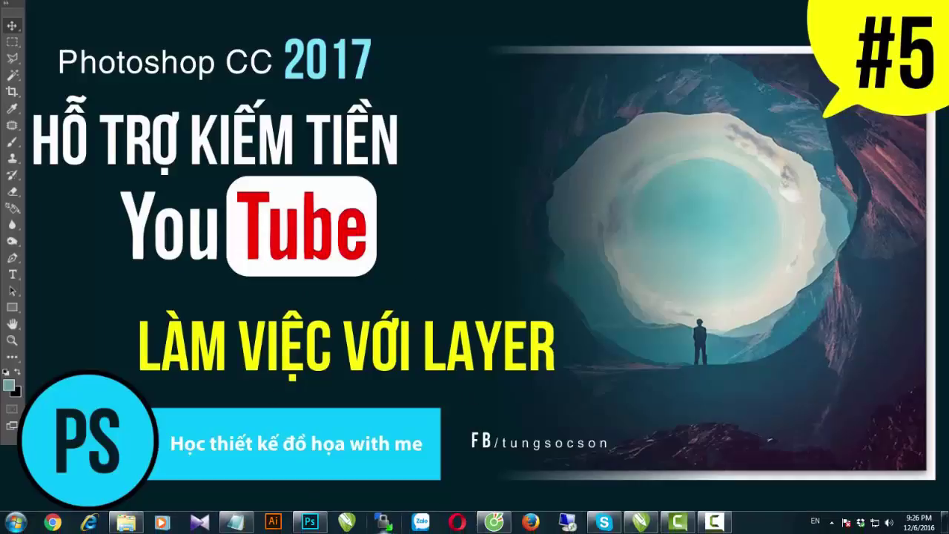
Copy the Photoshop CC 2017 cave splash image from the Google Images results in Cốc Cốc
left_click(326, 521)
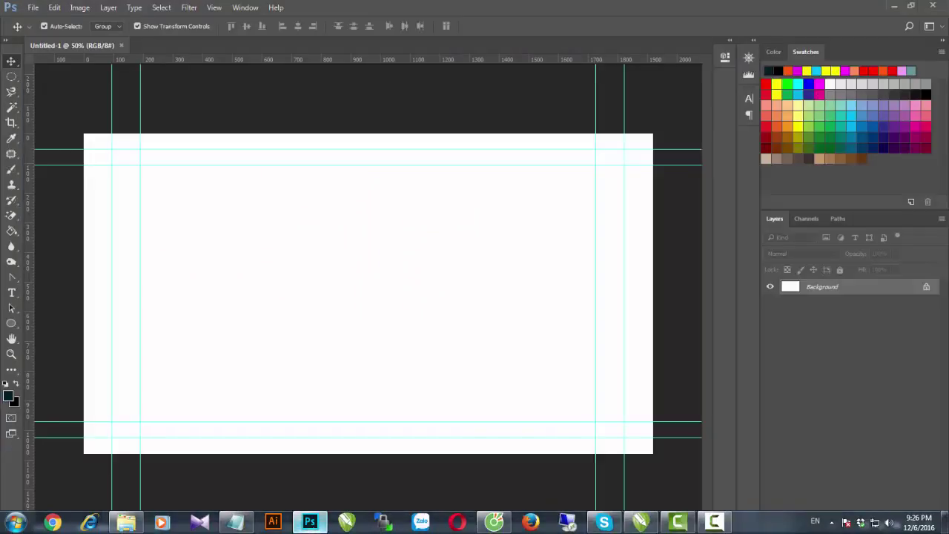
left_click(495, 522)
scroll(391, 221, "up", 2)
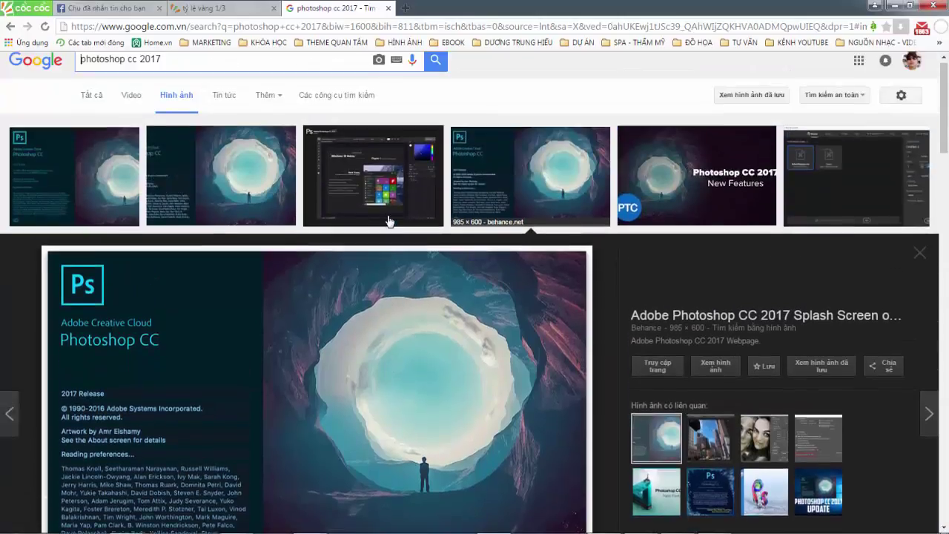
scroll(387, 221, "down", 1)
scroll(388, 221, "up", 2)
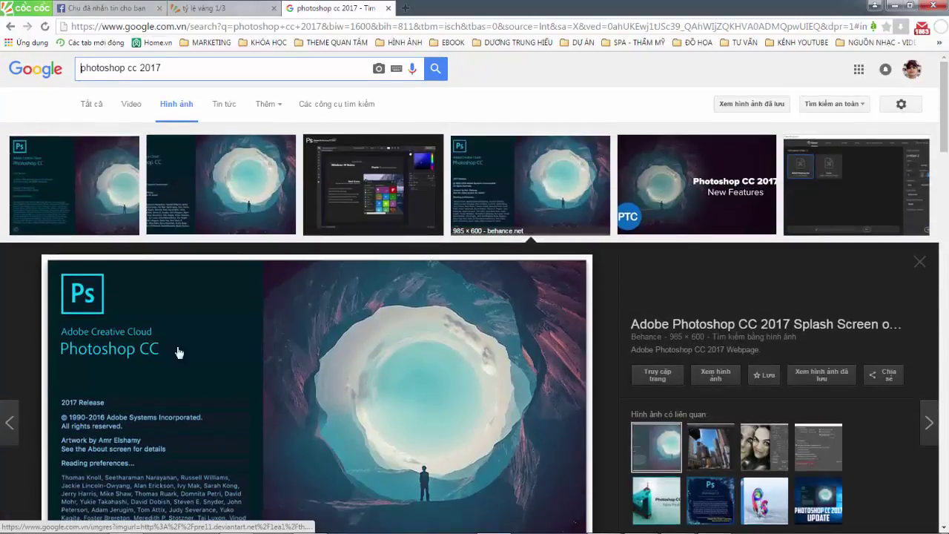
scroll(276, 322, "down", 2)
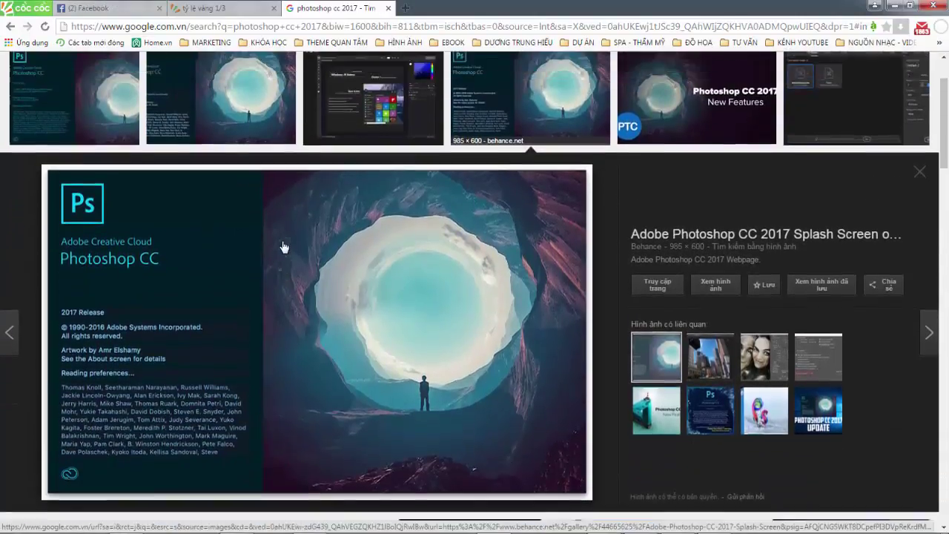
scroll(287, 264, "down", 1)
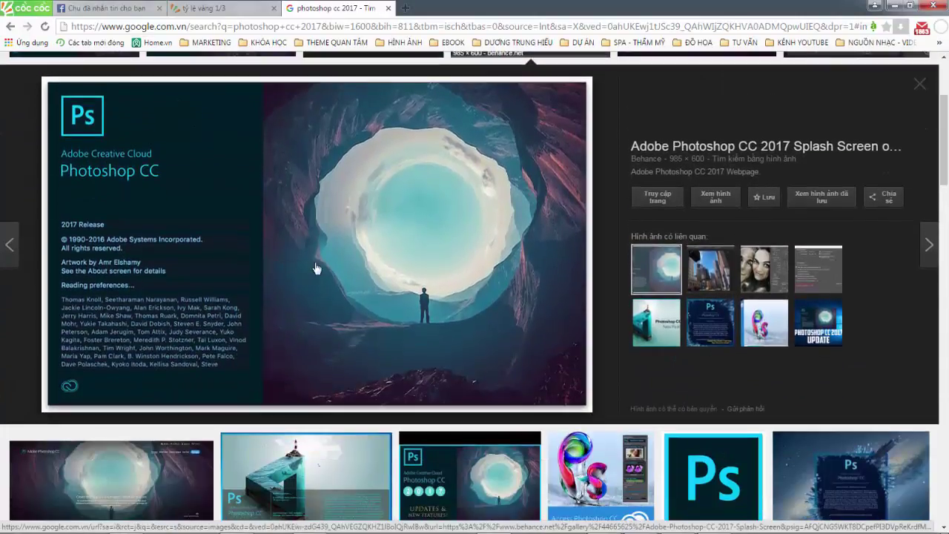
right_click(383, 143)
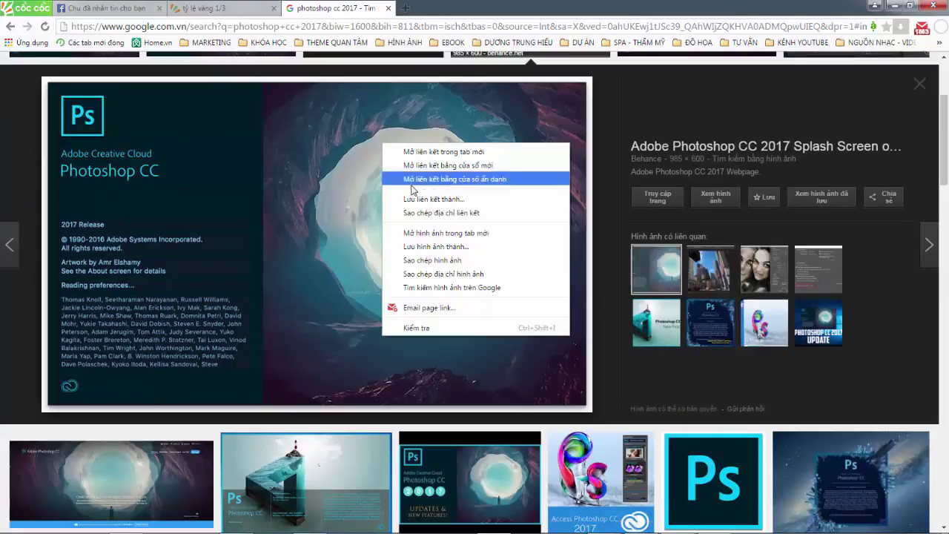
left_click(450, 261)
Paste the cave splash image as Layer 1, moved and scaled up within the guides
left_click(307, 528)
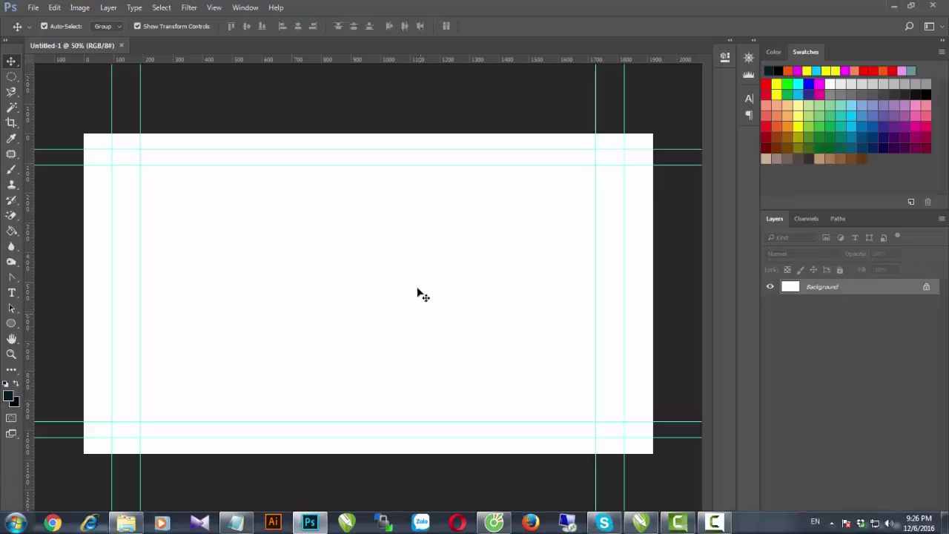
key("ctrl+v")
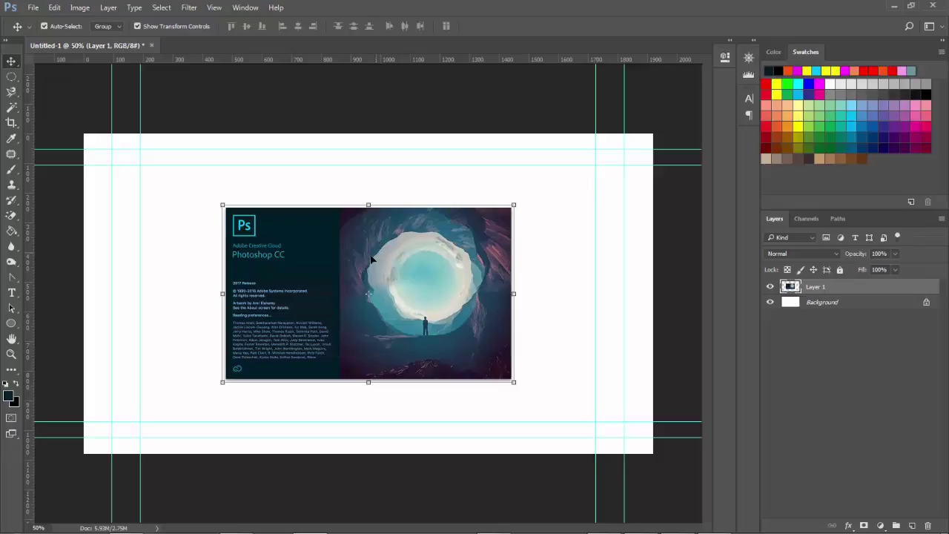
left_click_drag(384, 277, 498, 217)
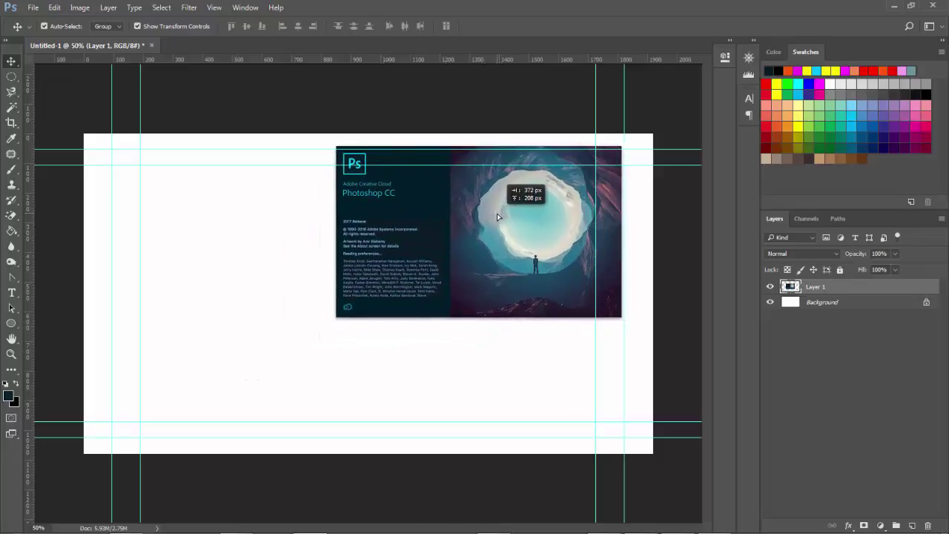
mouse_move(335, 319)
left_mouse_down()
mouse_move(165, 465)
mouse_move(173, 448)
left_mouse_up()
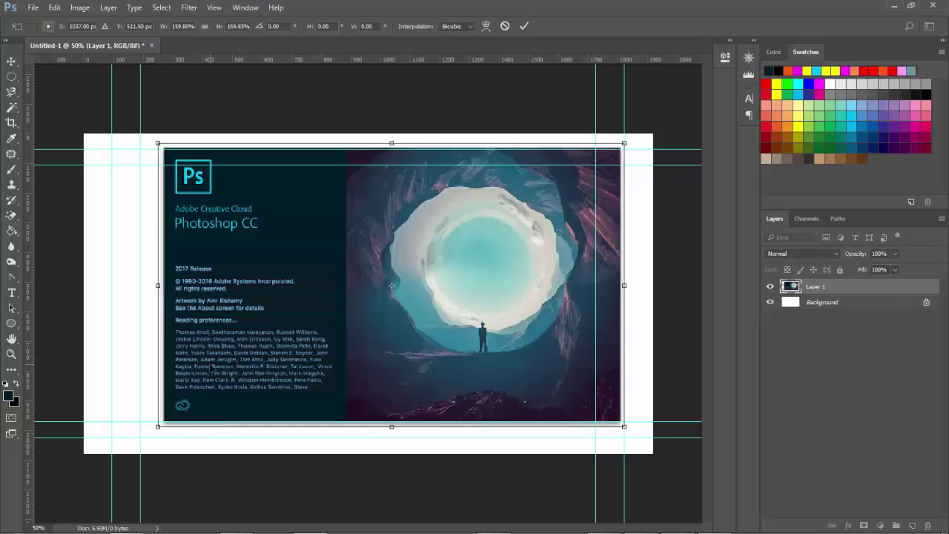
key("Return")
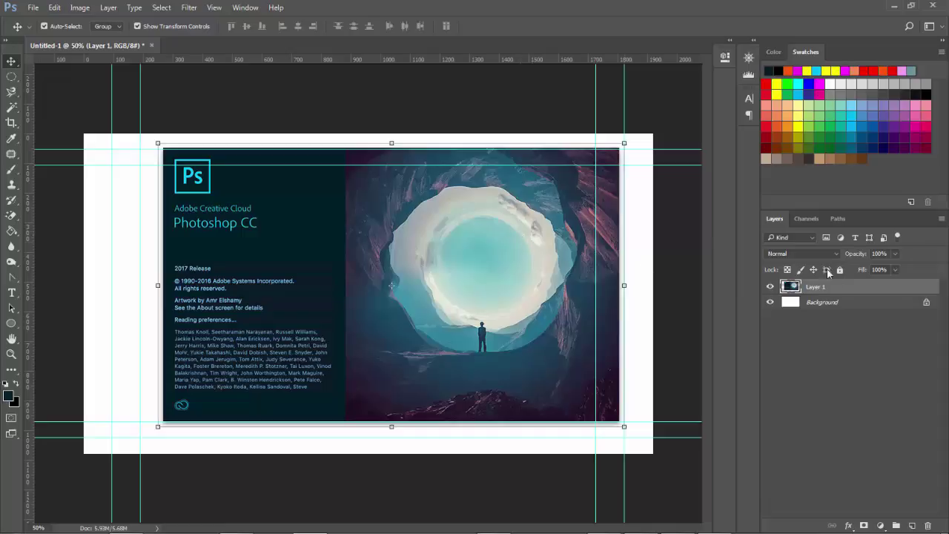
Switch between the Background and Layer 1, leaving Layer 1 selected
left_click(829, 317)
left_click(828, 303)
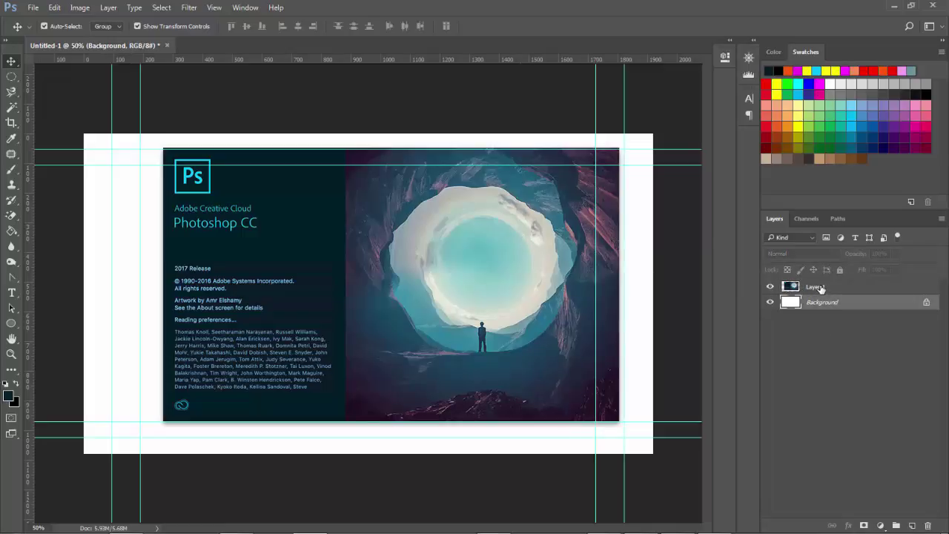
left_click(819, 287)
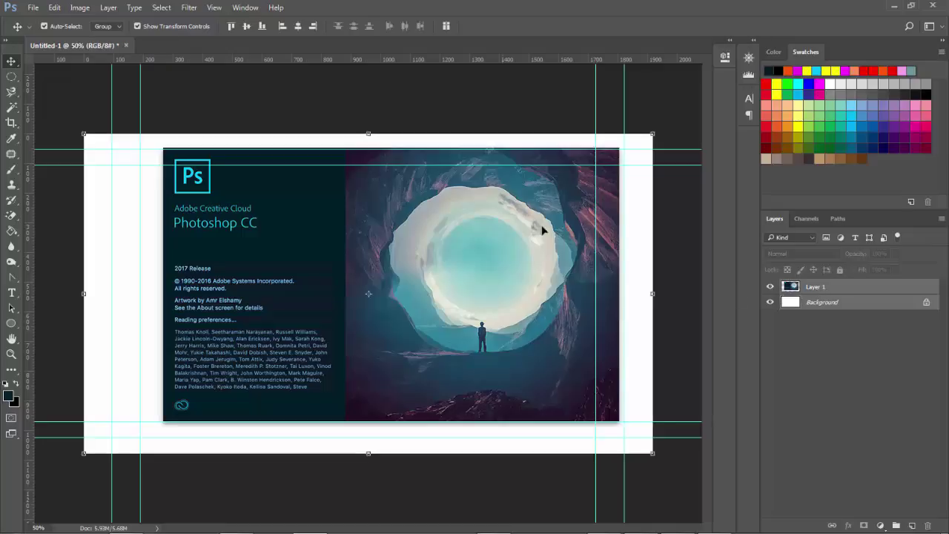
Align the cave image to vertical centre, then fill the Background layer with #001d25
left_click(246, 26)
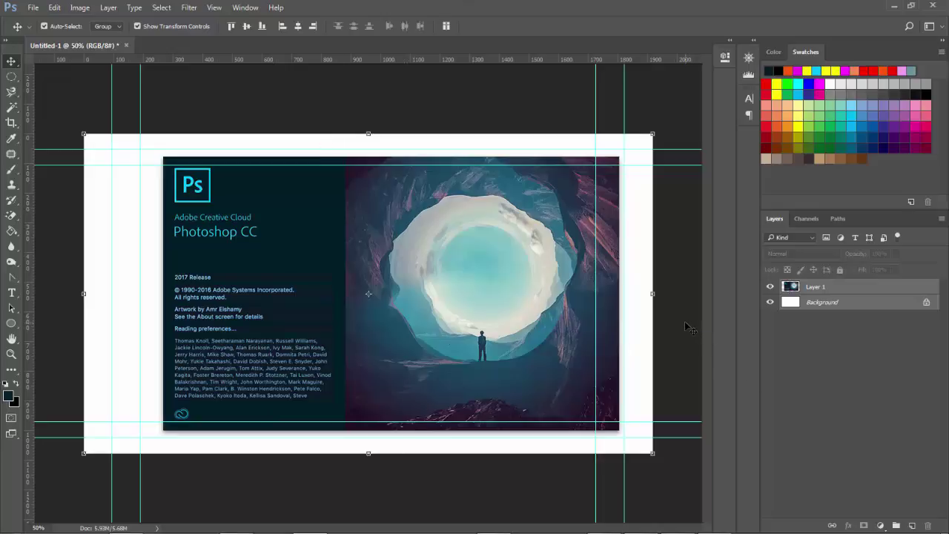
left_click(74, 324)
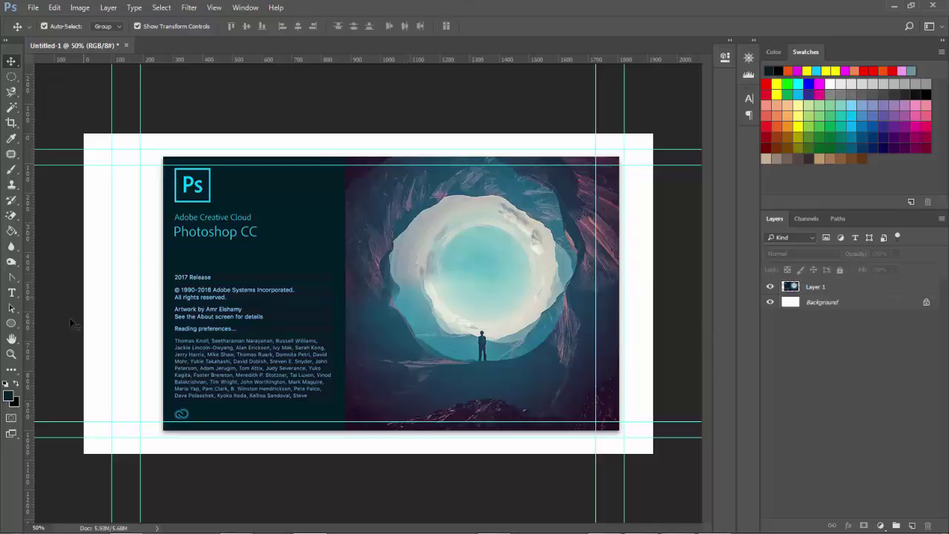
left_click(805, 304)
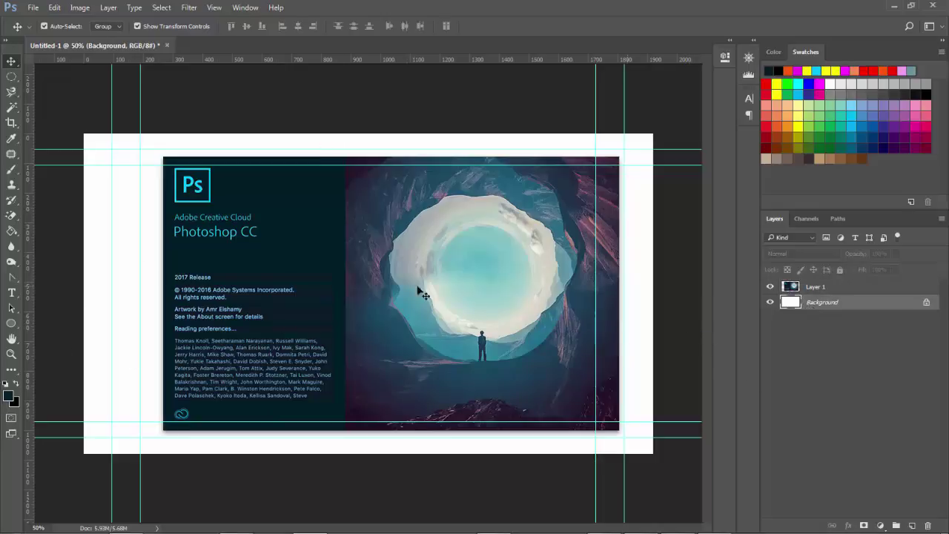
left_click(8, 399)
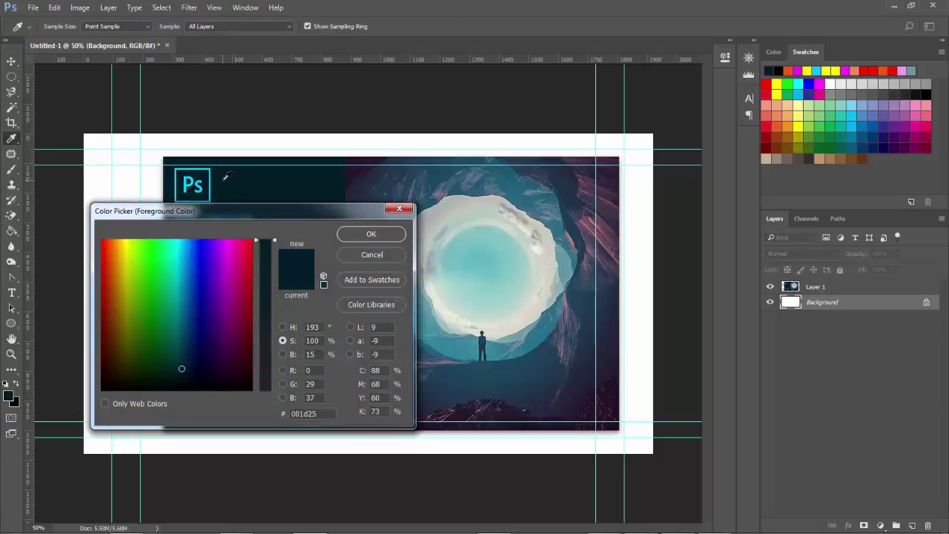
left_click(369, 235)
key("v")
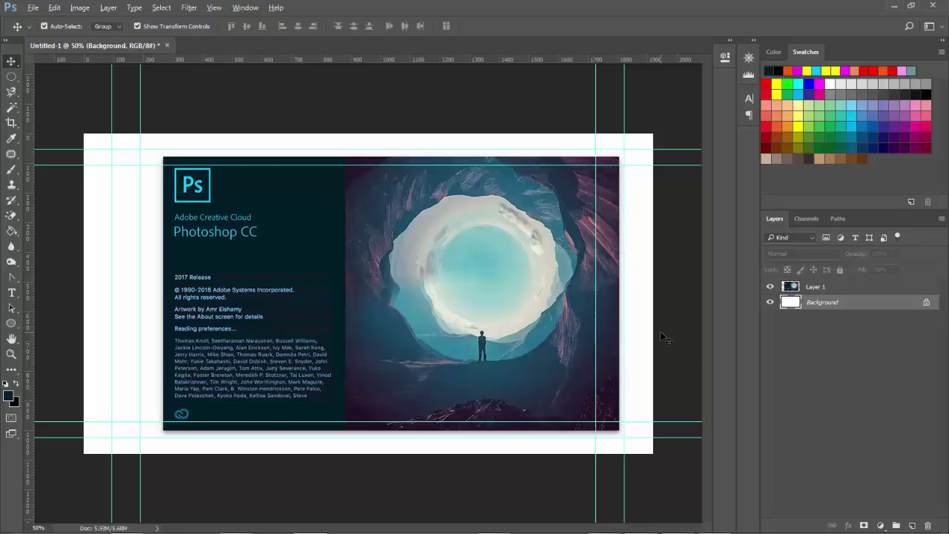
key("alt+BackSpace")
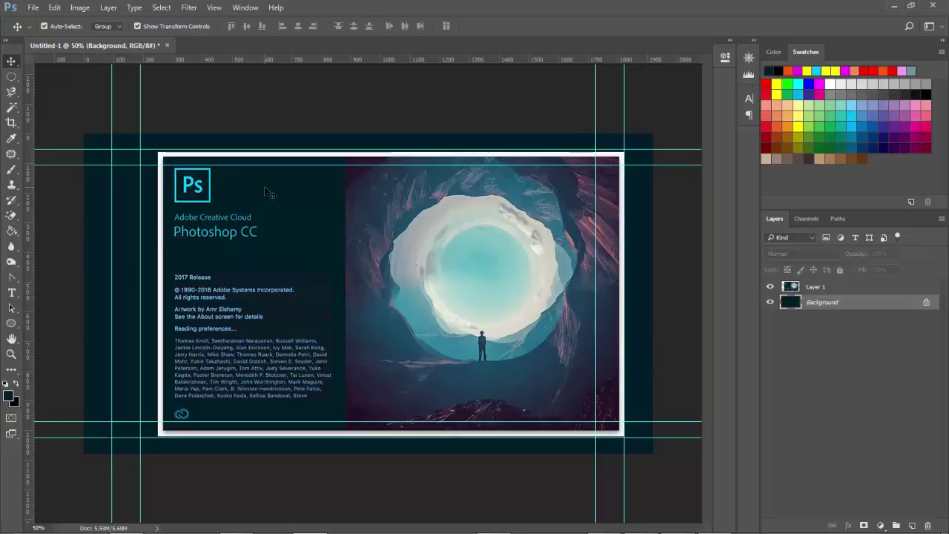
Choose the Rectangular Marquee Tool and make Layer 1 the active layer
left_click(497, 266)
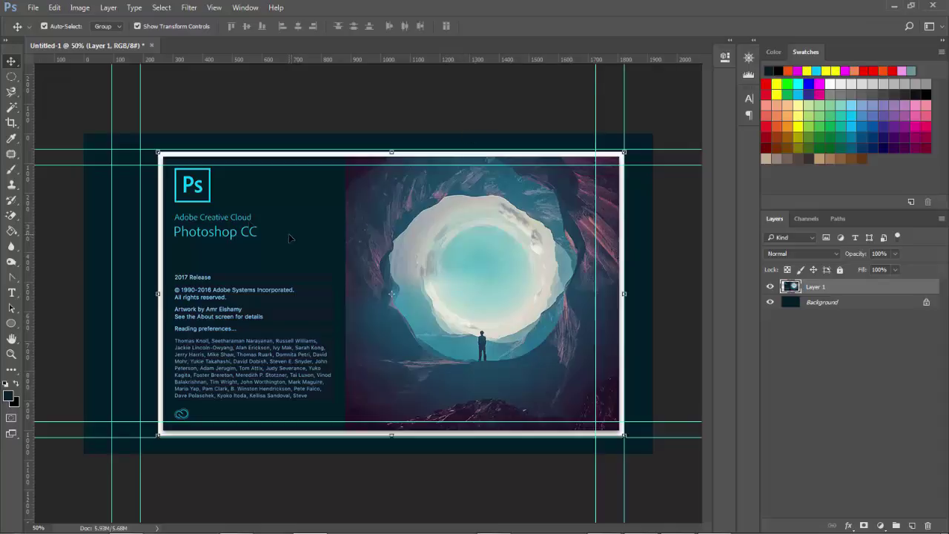
left_click(10, 78)
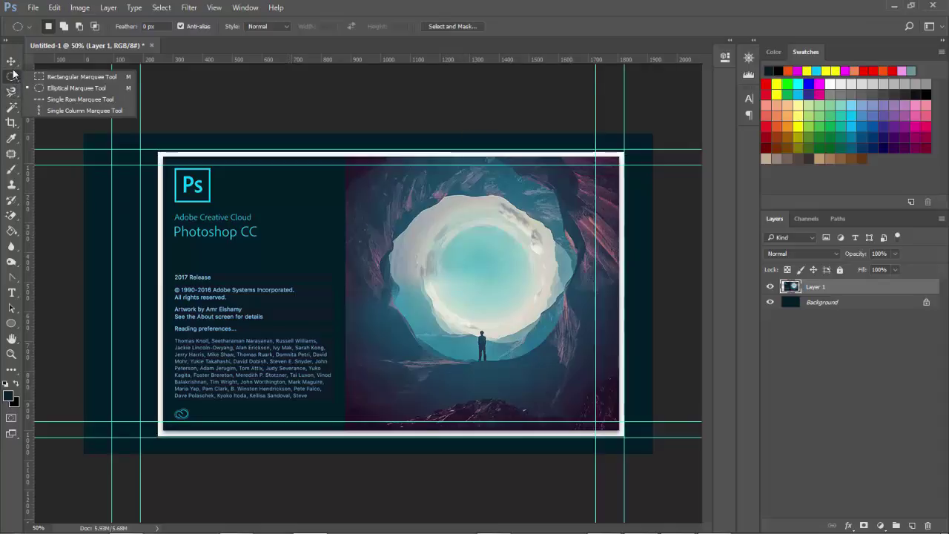
right_click(10, 77)
left_click(59, 78)
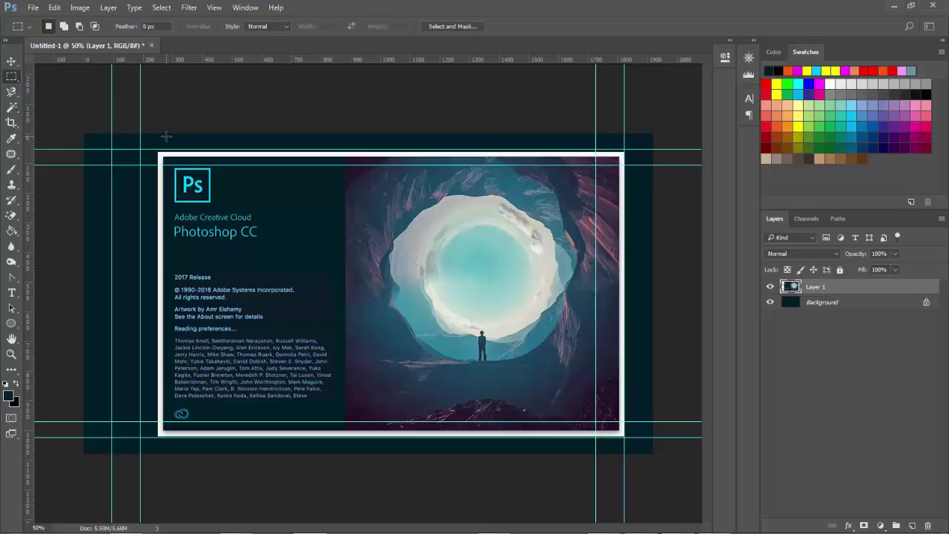
left_click(843, 305)
left_click(816, 287)
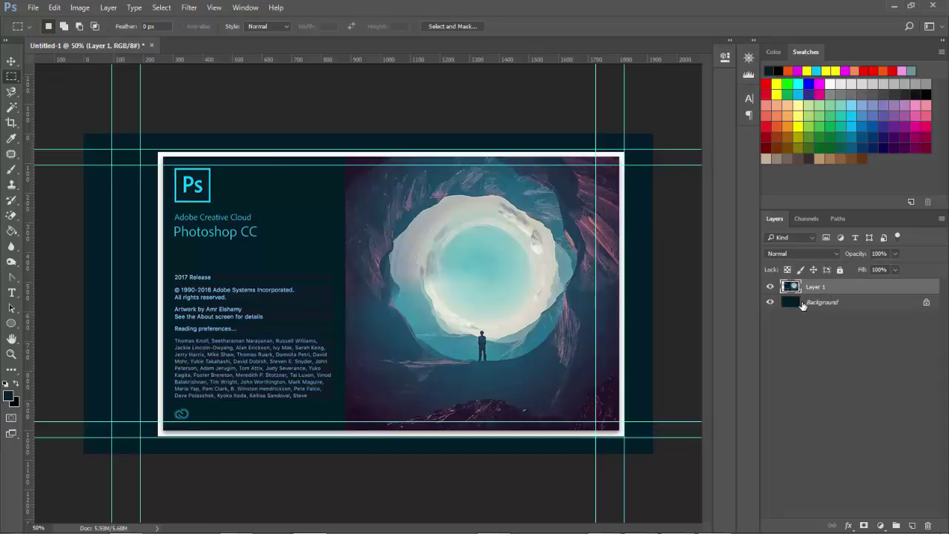
left_click(803, 302)
left_click(804, 302)
left_click(807, 288)
left_click(798, 305)
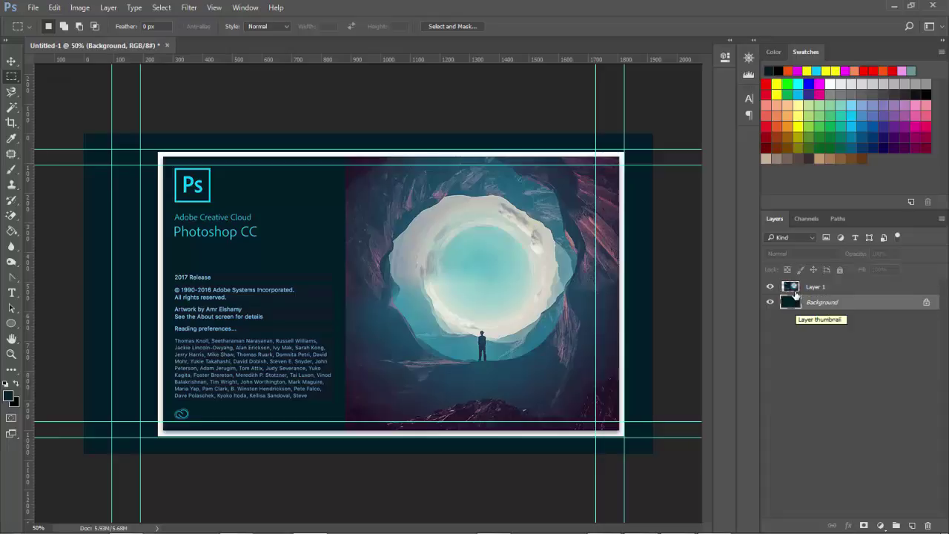
left_click(801, 290)
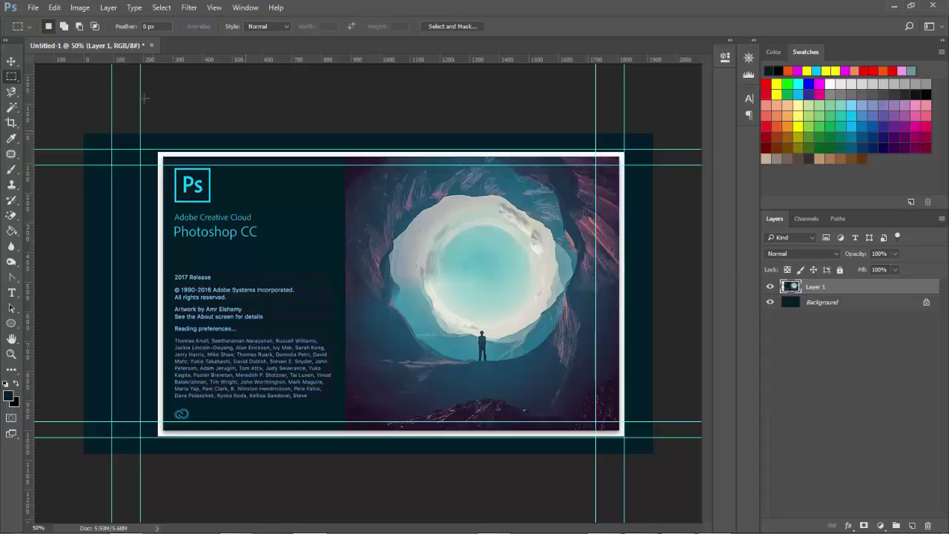
Delete the splash's left text panel from Layer 1 with a rectangular selection, then deselect
right_click(14, 77)
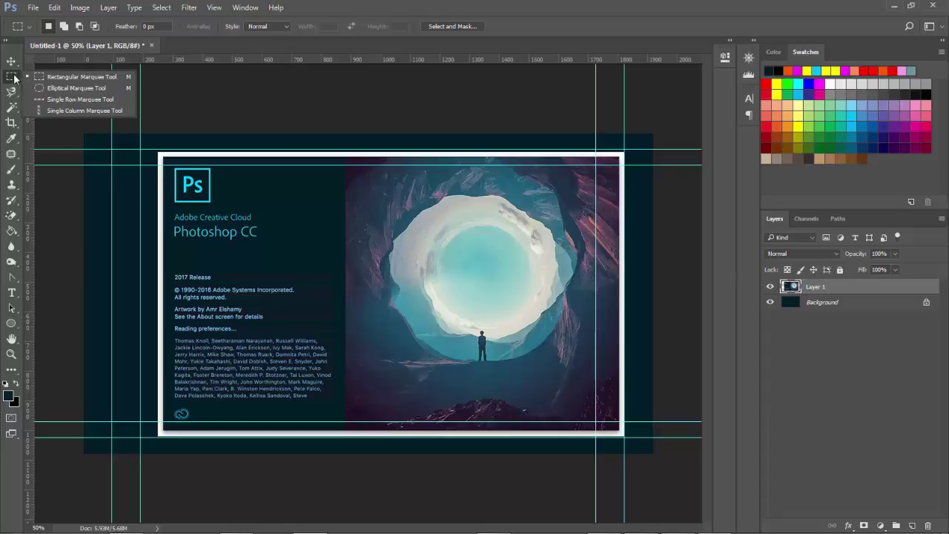
left_click(73, 79)
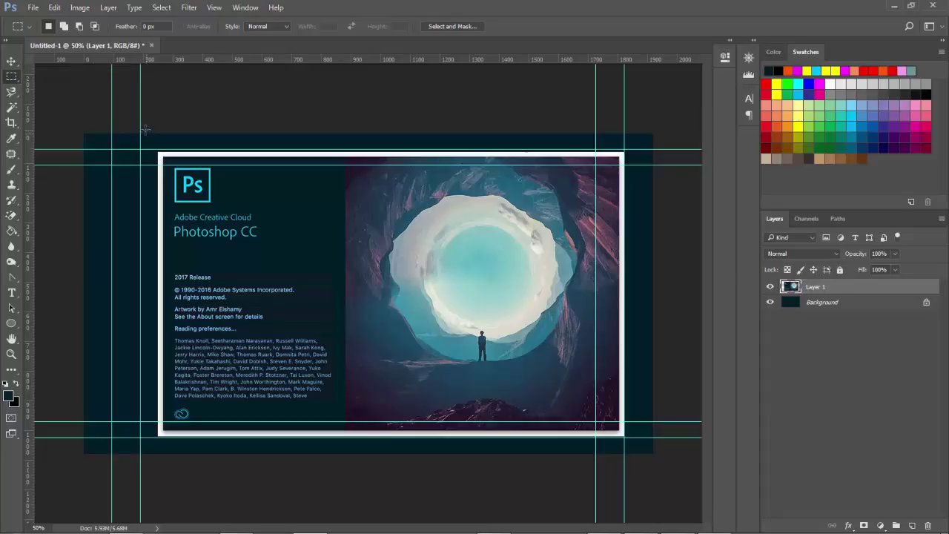
mouse_move(140, 134)
left_mouse_down()
mouse_move(225, 300)
mouse_move(345, 466)
left_mouse_up()
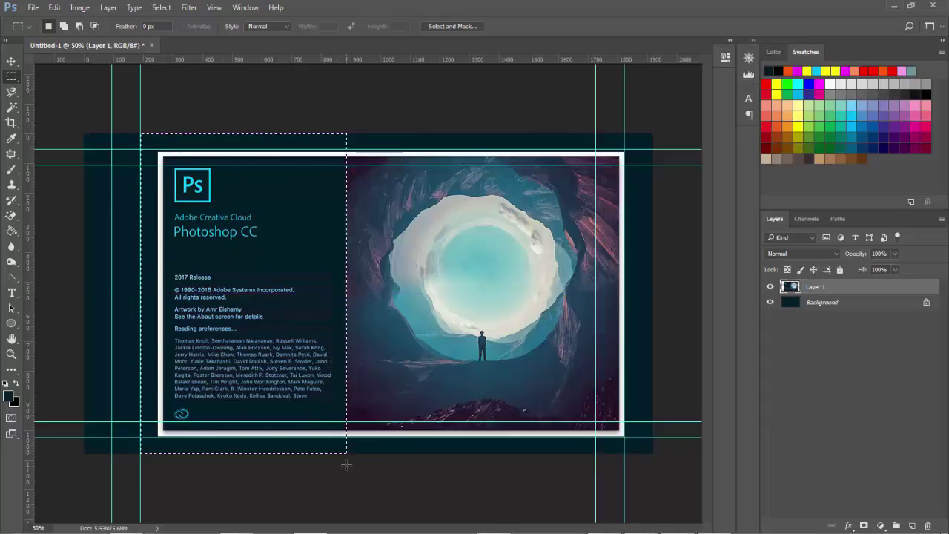
key("Delete")
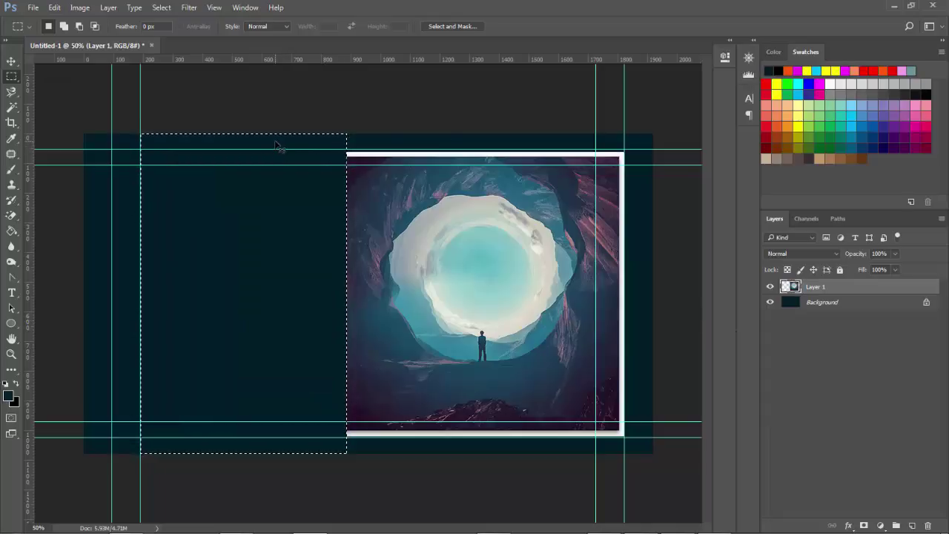
key("ctrl+d")
Pick the Brush Tool with the soft round 139 px preset
left_click(11, 176)
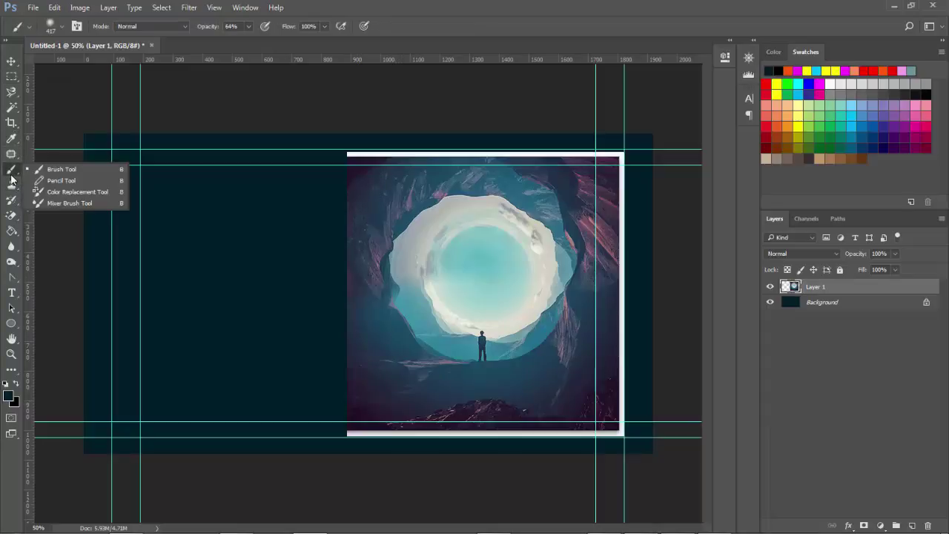
left_click(62, 175)
left_click(61, 26)
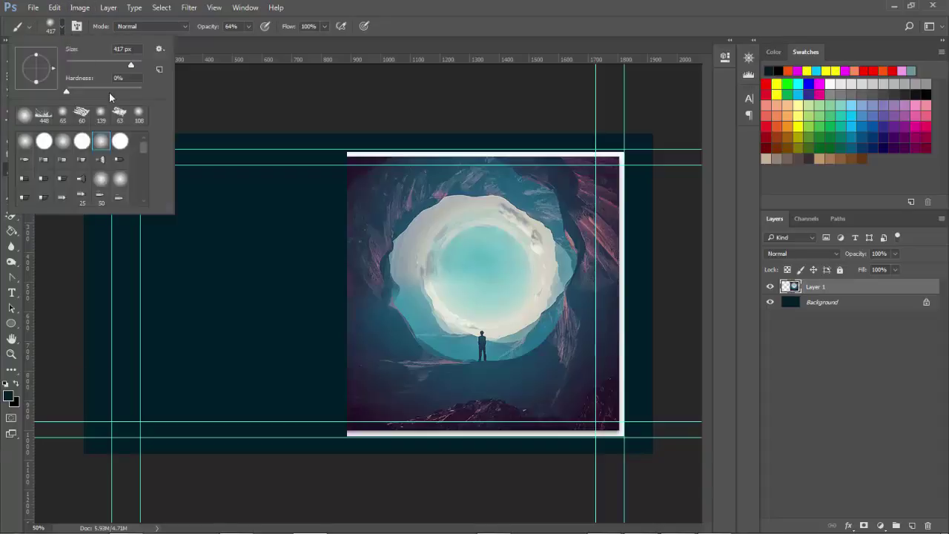
left_click_drag(128, 66, 101, 67)
left_click_drag(112, 66, 123, 66)
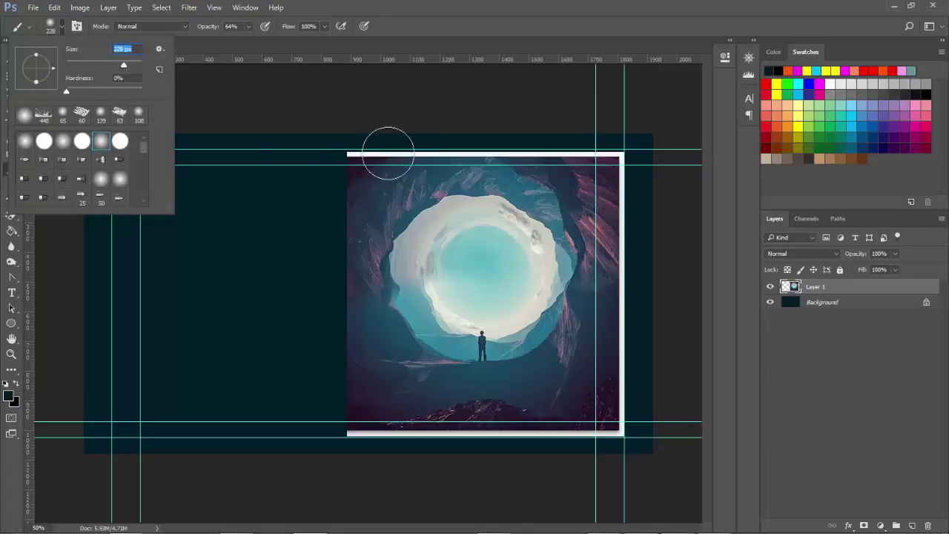
left_click(105, 117)
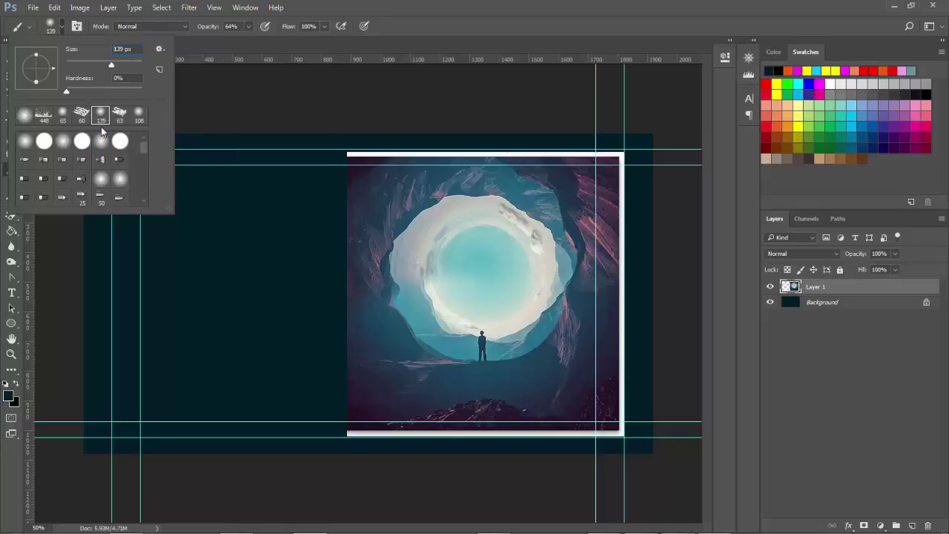
left_click(44, 118)
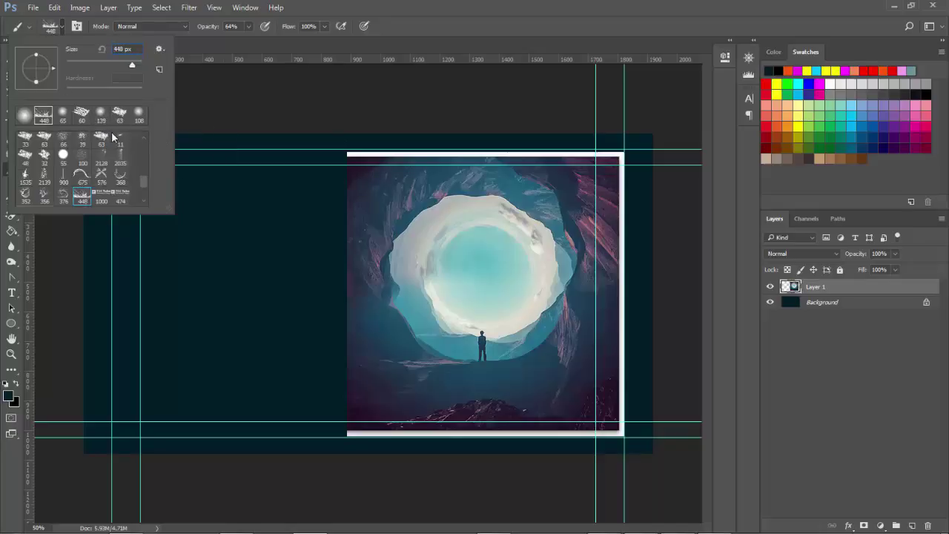
left_click(101, 116)
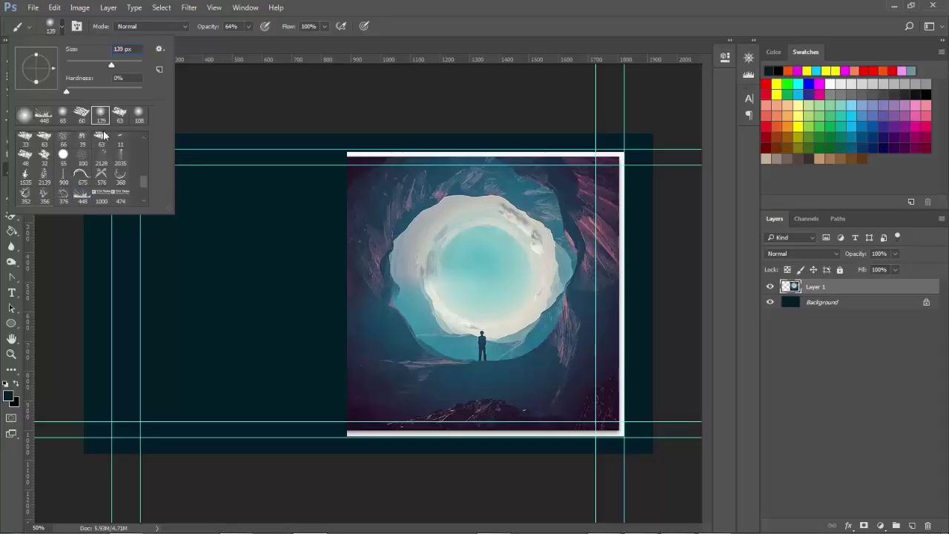
Test brush opacity at 47% with an undone dab, then raise it to 83%
left_click(248, 27)
left_click_drag(245, 45, 239, 46)
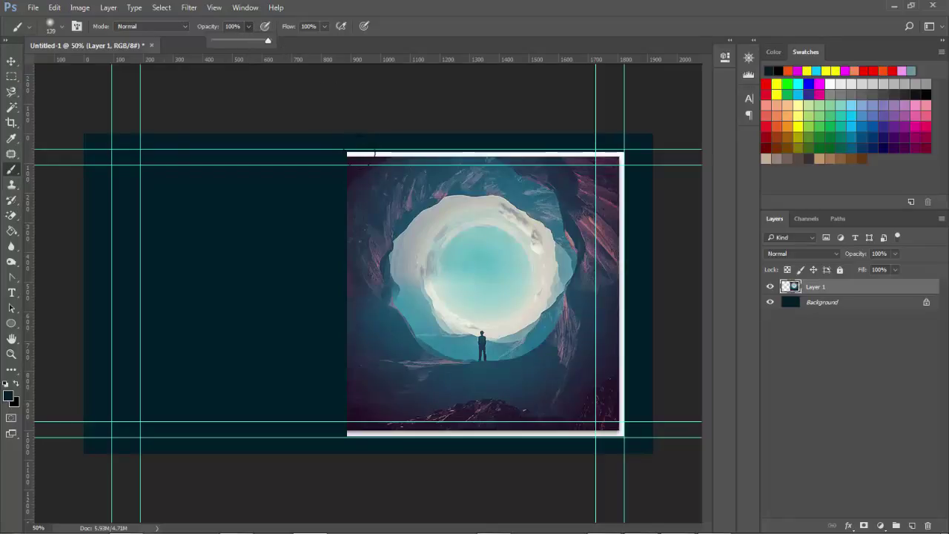
left_click(356, 155)
key("ctrl+z")
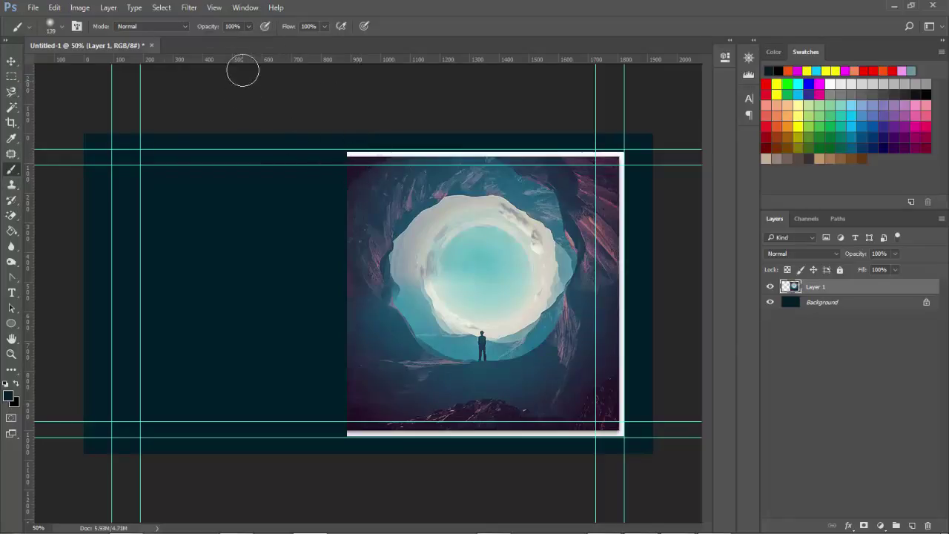
left_click(248, 28)
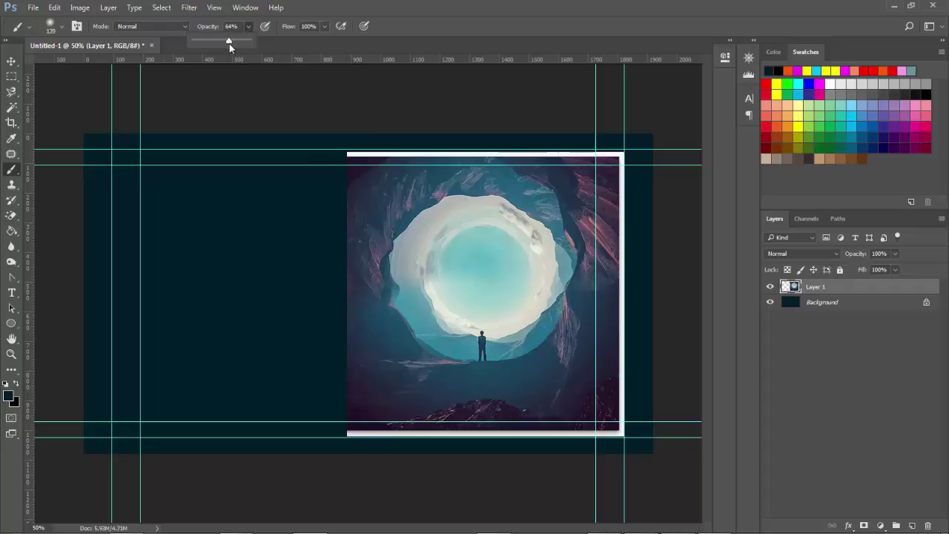
left_click_drag(229, 43, 239, 42)
Enlarge the brush to 354 px and dab the top border near the image's left edge
right_click(318, 183)
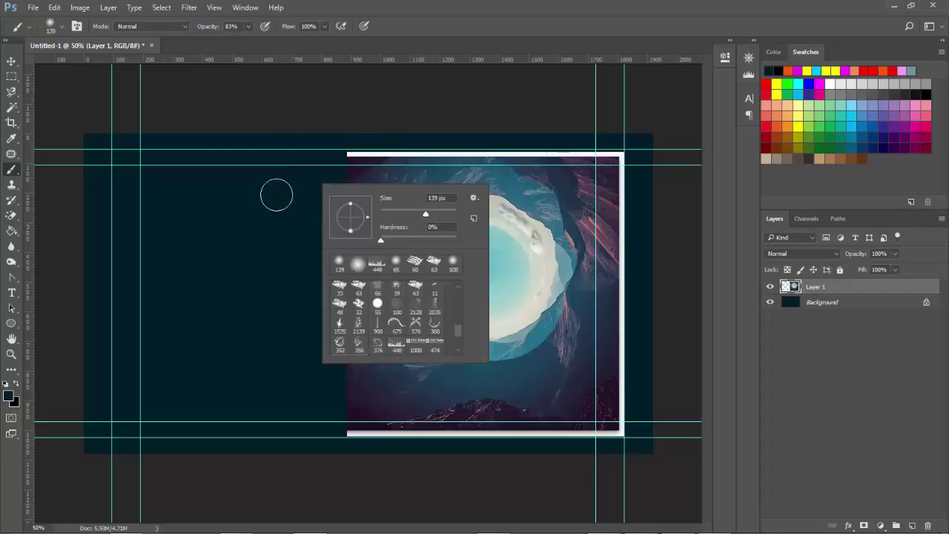
left_click(274, 197)
right_click(268, 193)
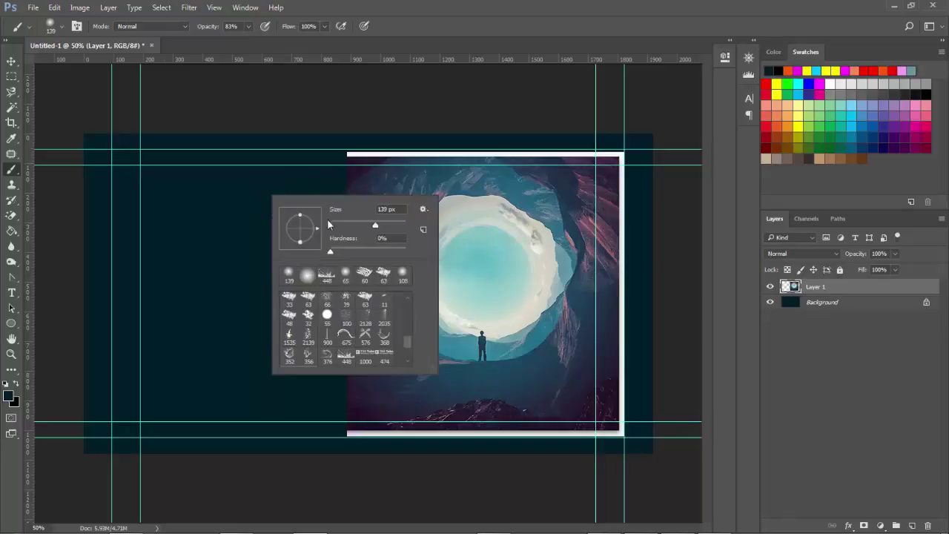
left_click_drag(377, 226, 392, 225)
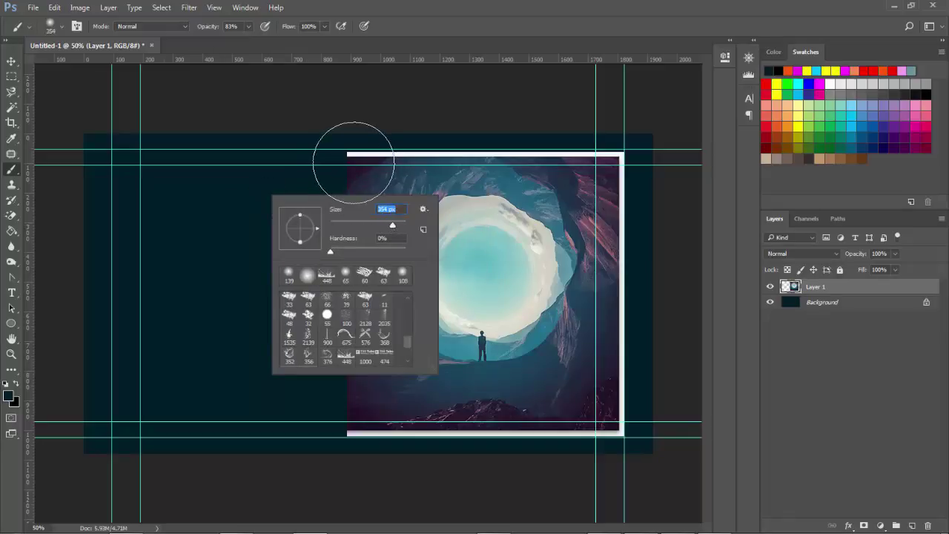
left_click(388, 154)
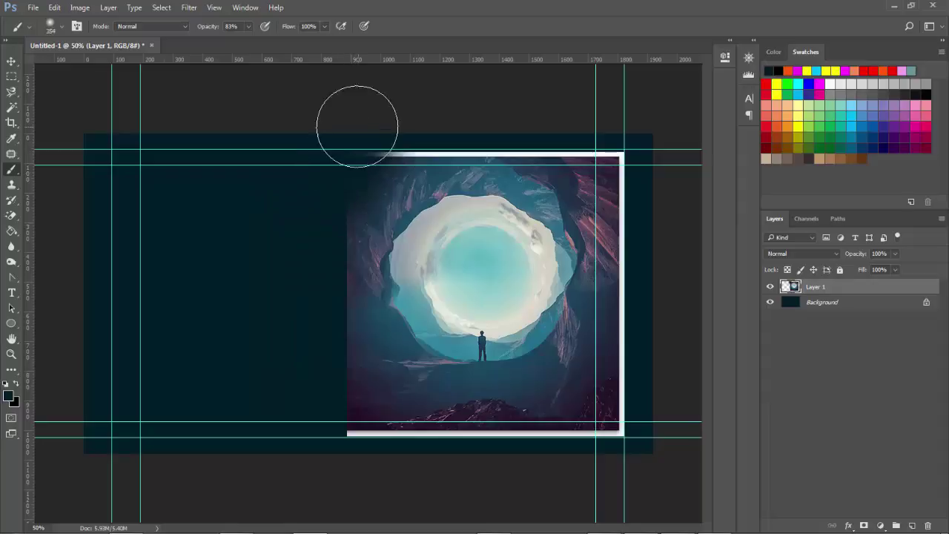
Paint dark teal over the image's left edge and the left ends of its top and bottom borders
mouse_move(340, 204)
left_mouse_down()
mouse_move(314, 375)
mouse_move(309, 282)
mouse_move(313, 364)
mouse_move(361, 470)
mouse_move(254, 407)
mouse_move(347, 452)
mouse_move(309, 393)
left_mouse_up()
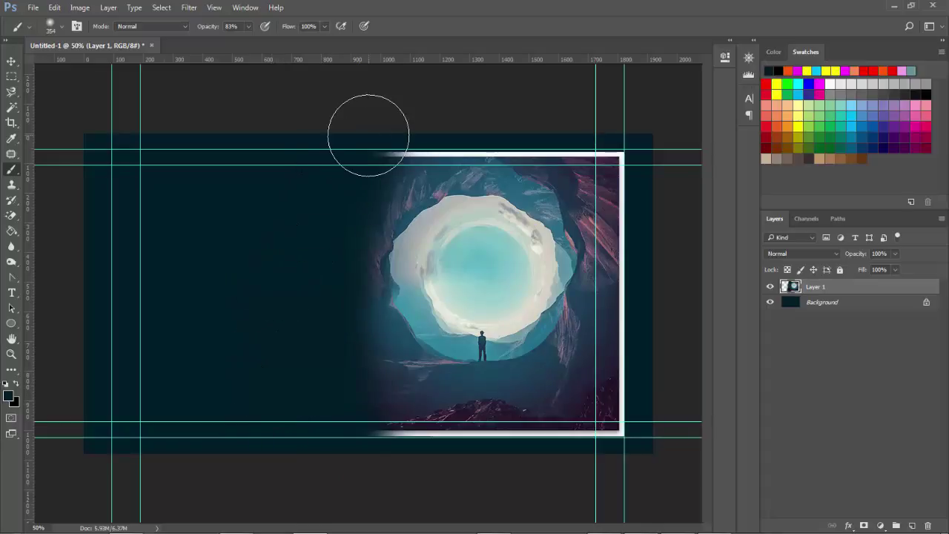
left_click_drag(367, 127, 278, 144)
left_click_drag(334, 459, 338, 396)
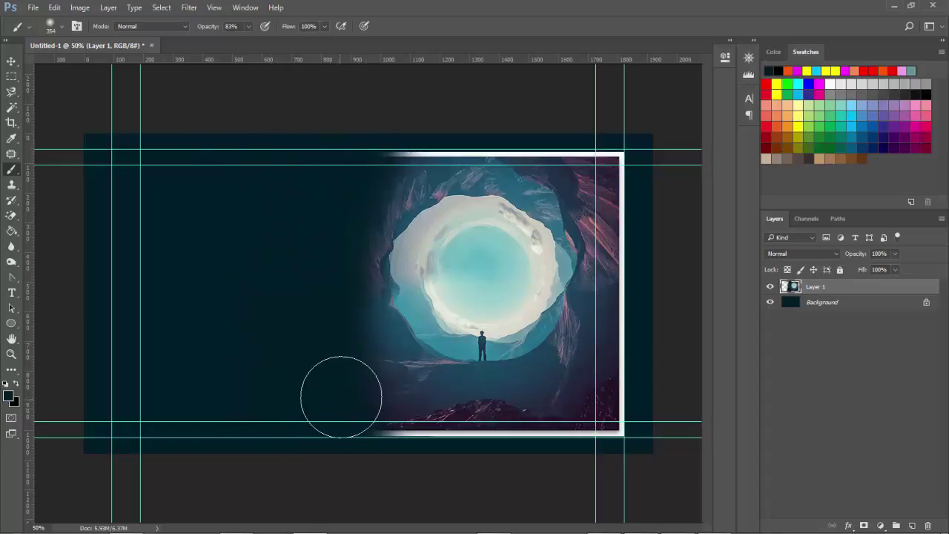
left_click_drag(127, 382, 138, 435)
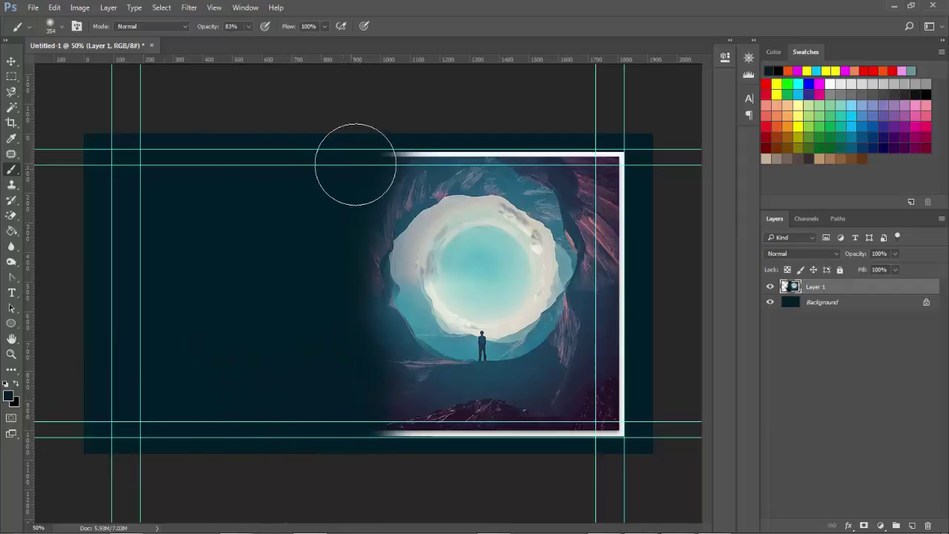
left_click(373, 139)
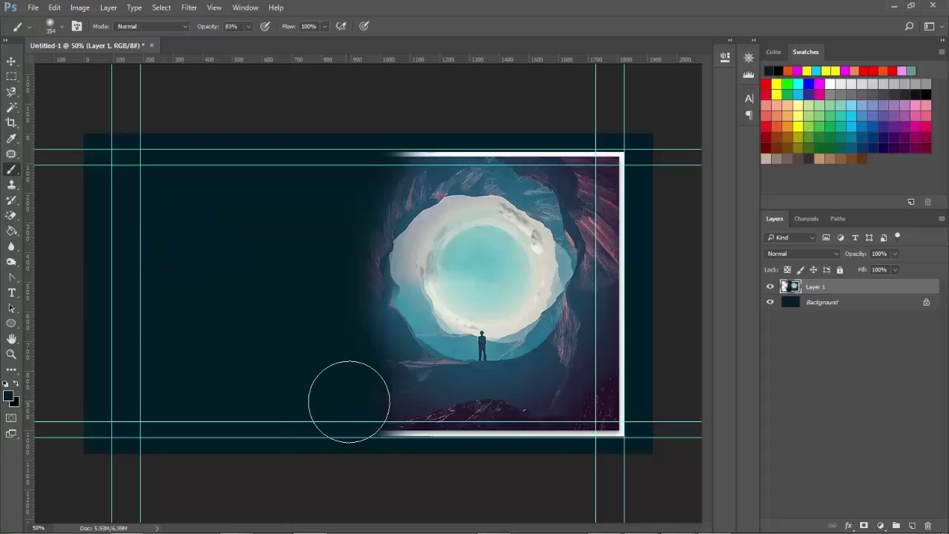
key("v")
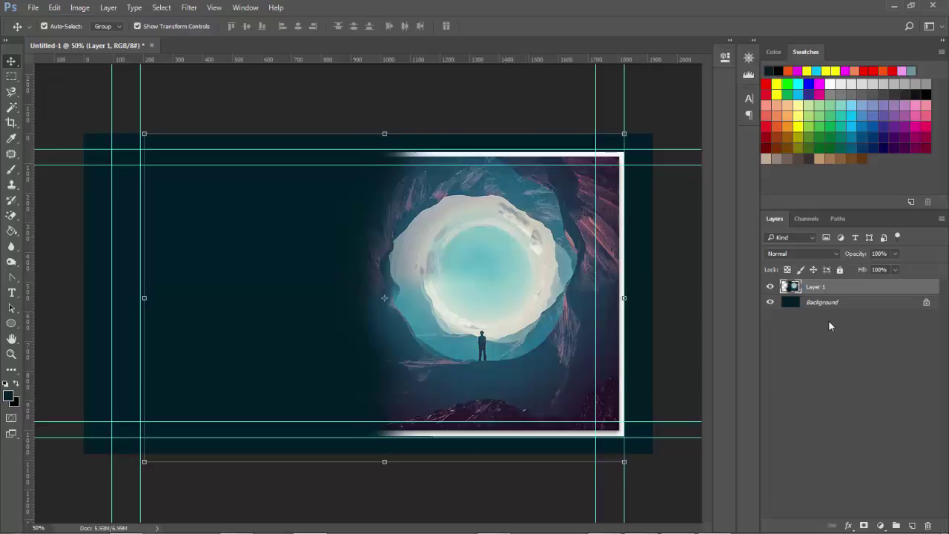
Select Layer 1 and scroll through its blend mode options
left_click(820, 303)
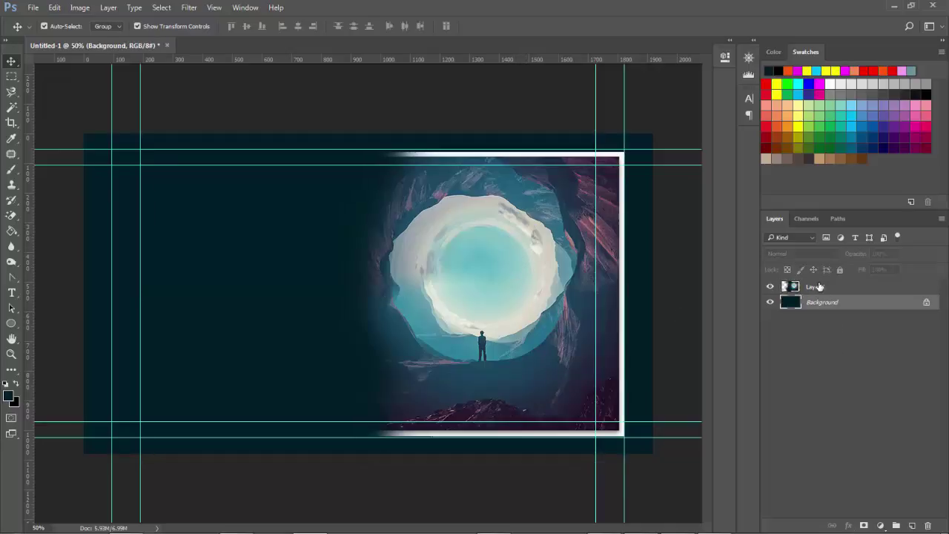
left_click(815, 289)
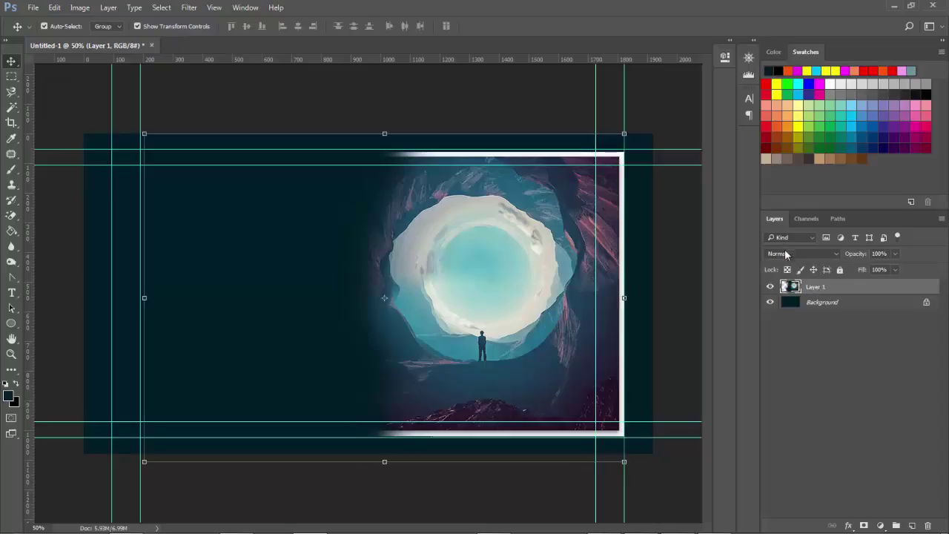
left_click(786, 255)
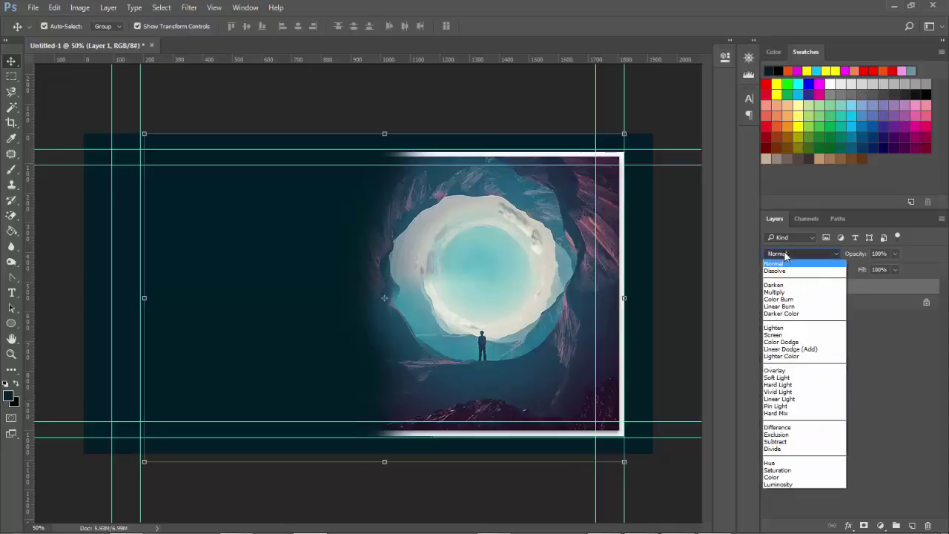
left_click(781, 258)
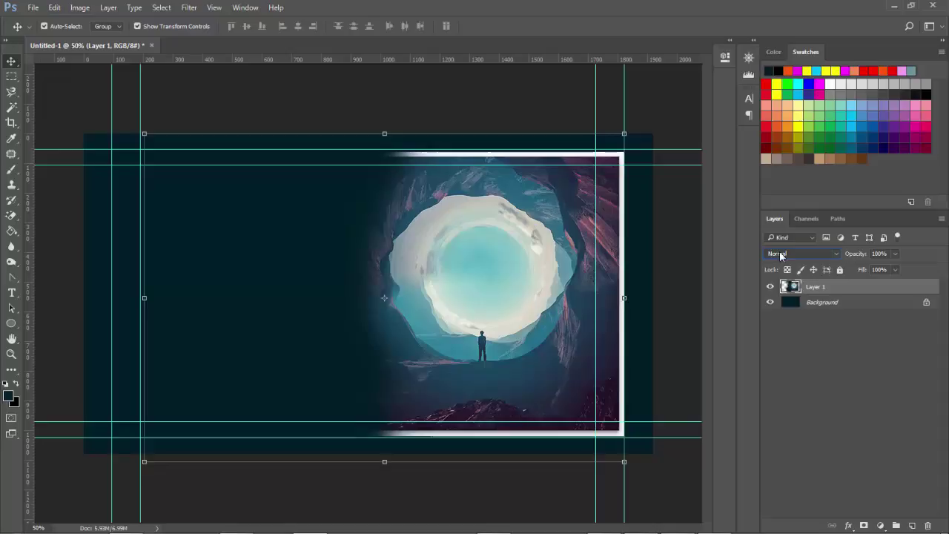
scroll(780, 256, "down", 1)
scroll(780, 256, "down", 1)
scroll(781, 256, "down", 1)
scroll(780, 256, "down", 1)
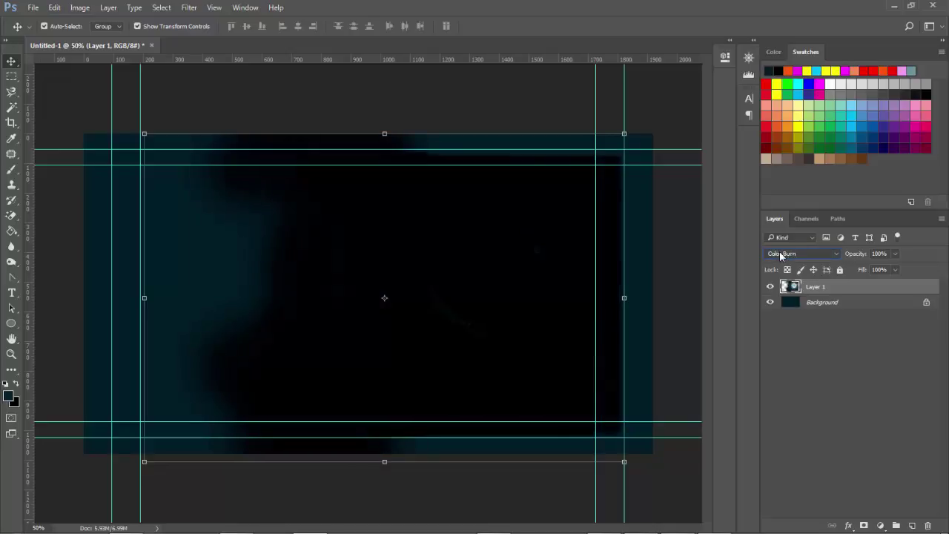
scroll(781, 256, "down", 1)
scroll(780, 256, "down", 1)
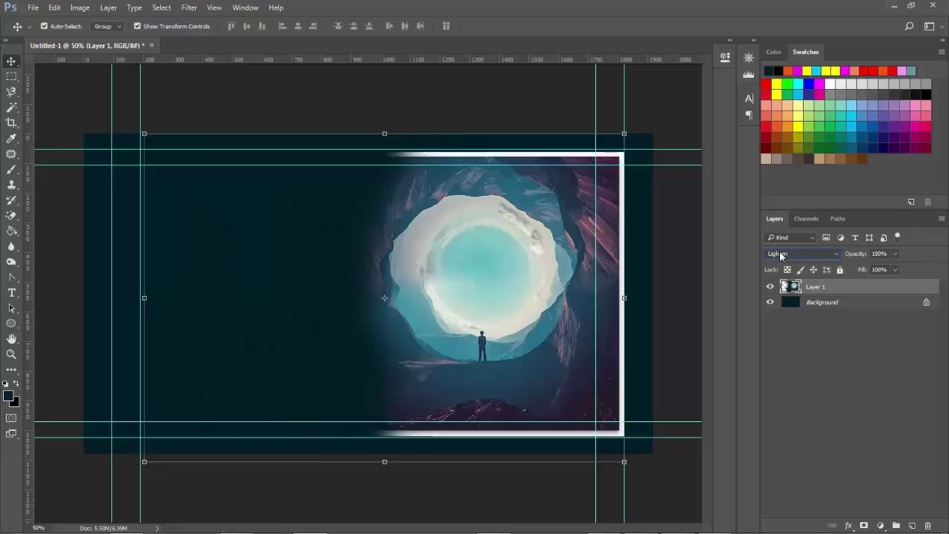
scroll(780, 256, "down", 1)
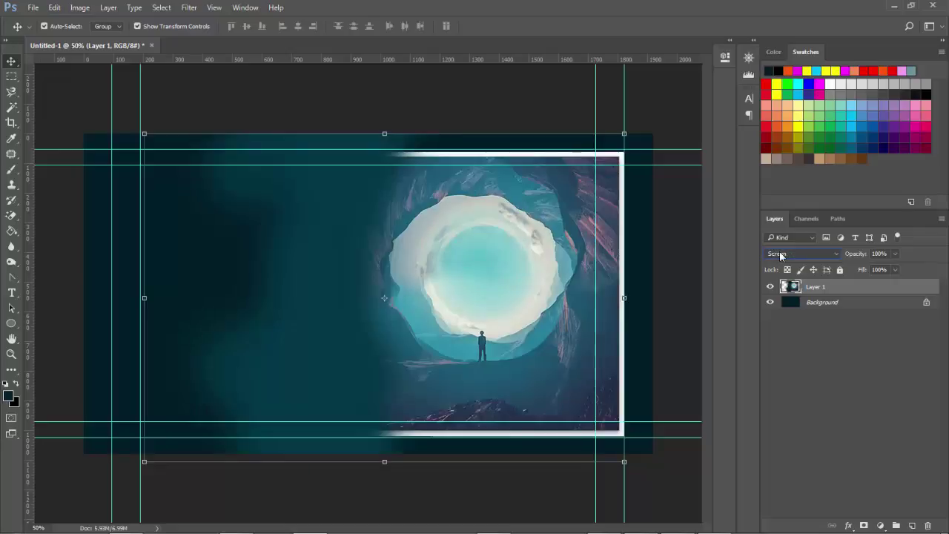
scroll(779, 254, "down", 1)
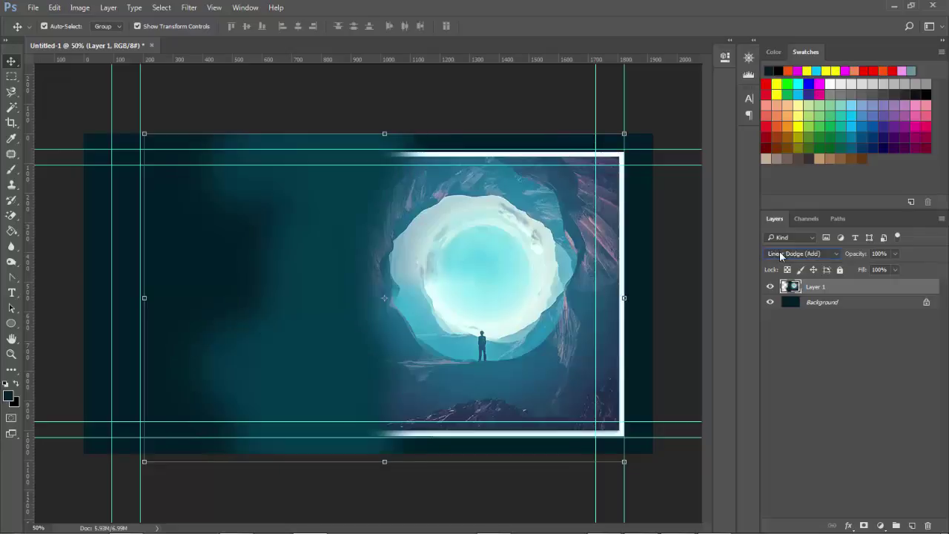
scroll(780, 256, "down", 1)
scroll(780, 256, "down", 1)
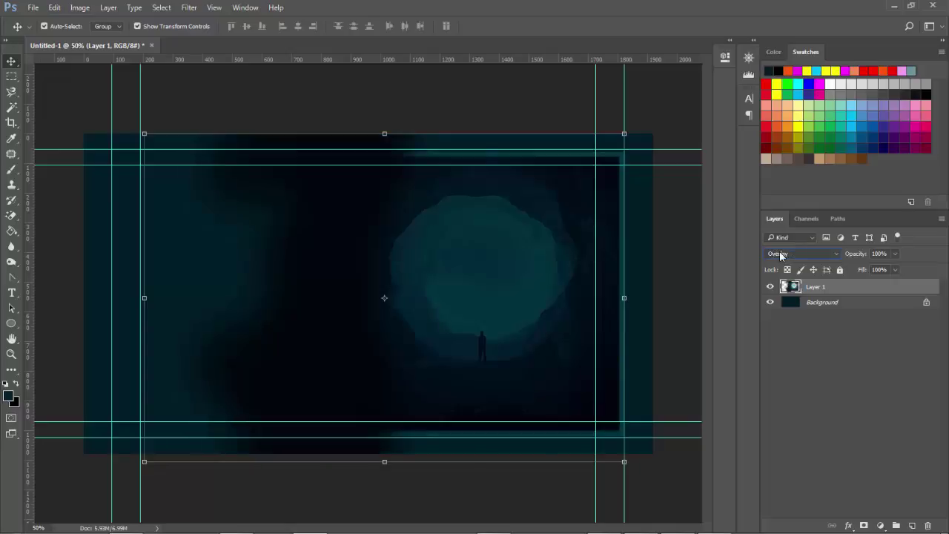
scroll(780, 256, "down", 1)
scroll(780, 255, "down", 1)
scroll(780, 256, "down", 1)
scroll(780, 256, "down", 1)
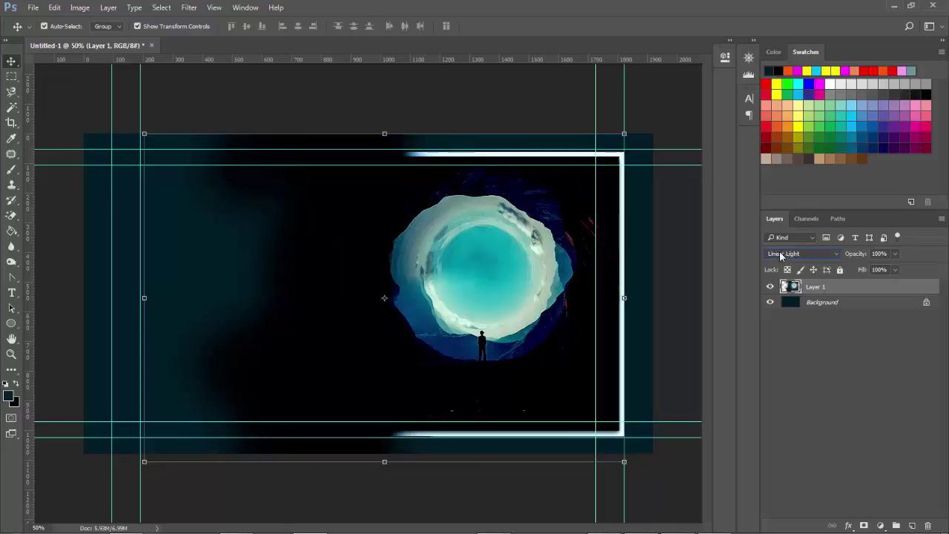
scroll(780, 256, "down", 1)
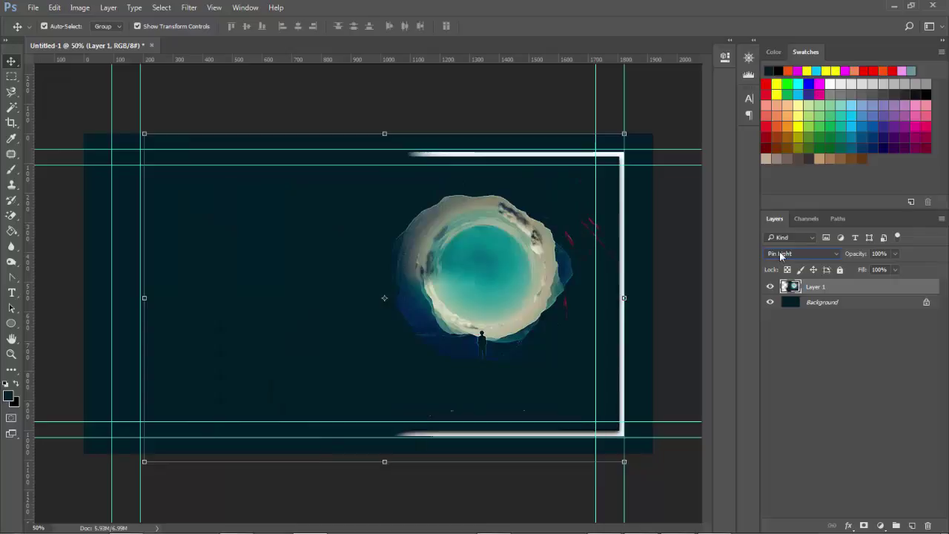
scroll(780, 256, "down", 1)
scroll(780, 256, "down", 1)
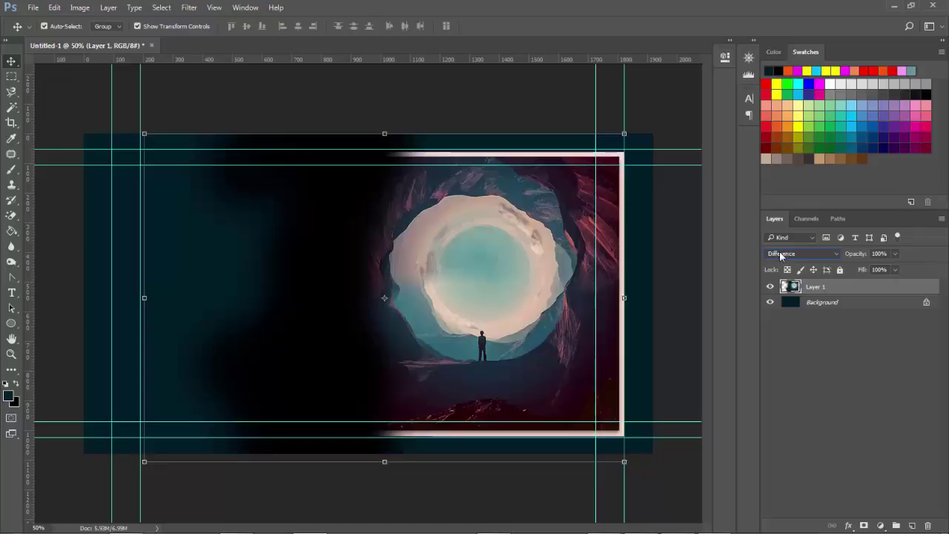
scroll(780, 256, "down", 1)
scroll(780, 255, "down", 1)
scroll(780, 255, "down", 1)
scroll(781, 256, "down", 1)
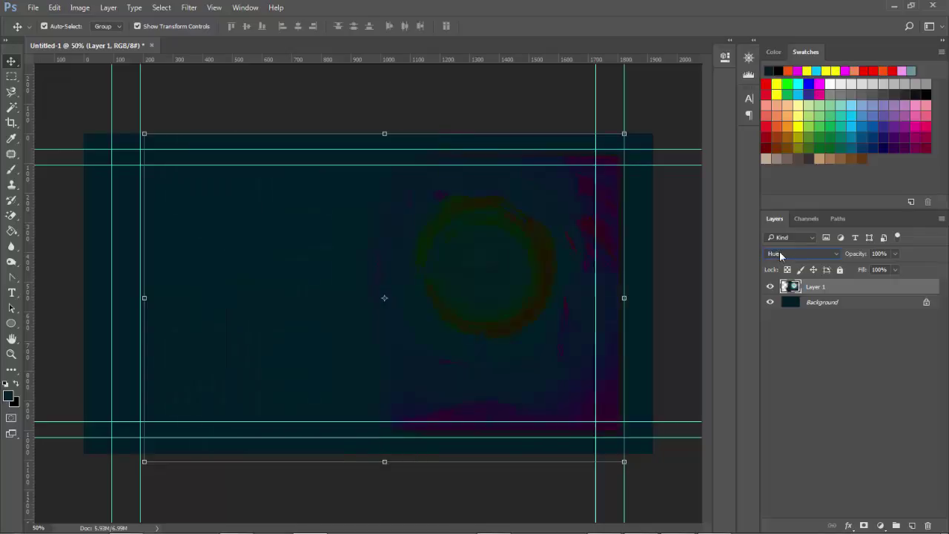
scroll(780, 256, "down", 1)
scroll(781, 255, "down", 1)
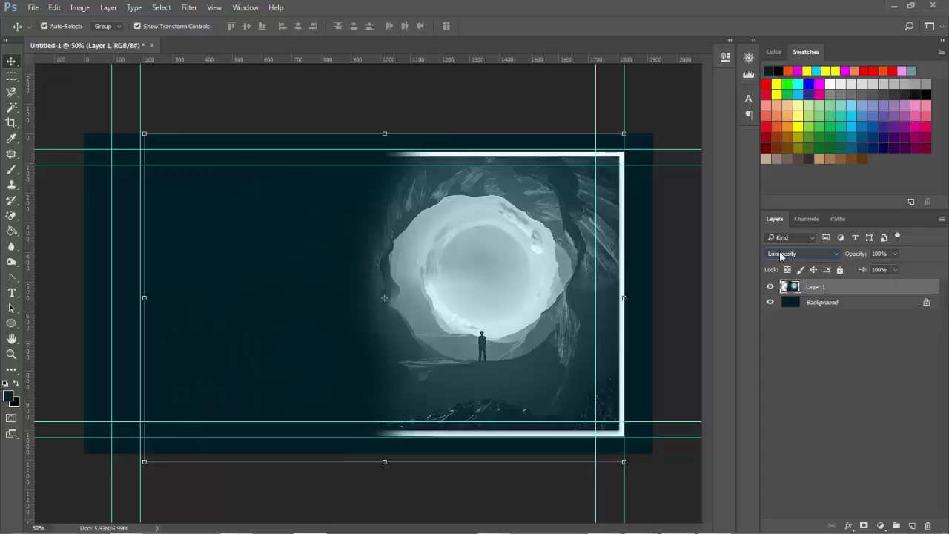
scroll(780, 252, "up", 3)
scroll(779, 253, "up", 3)
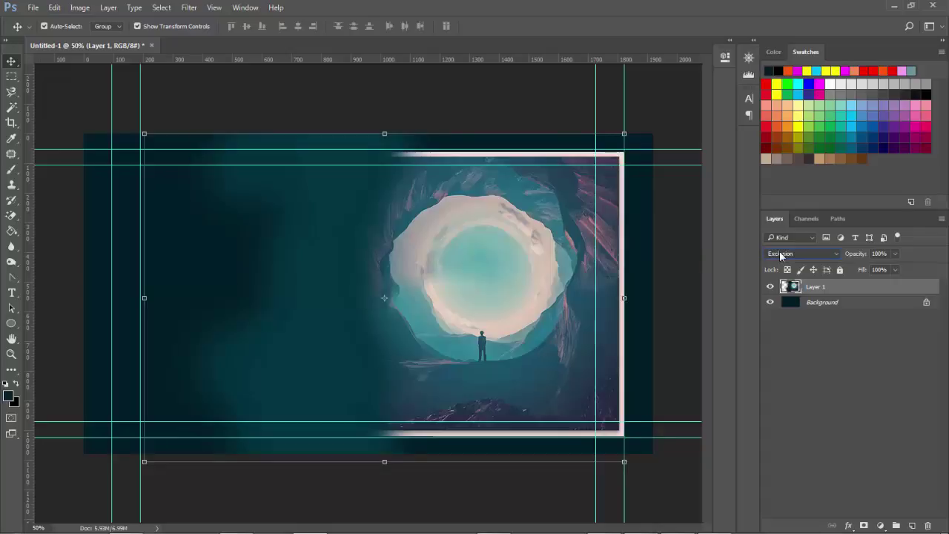
Try Screen blending on Layer 1, then set it back to Normal
left_click(780, 256)
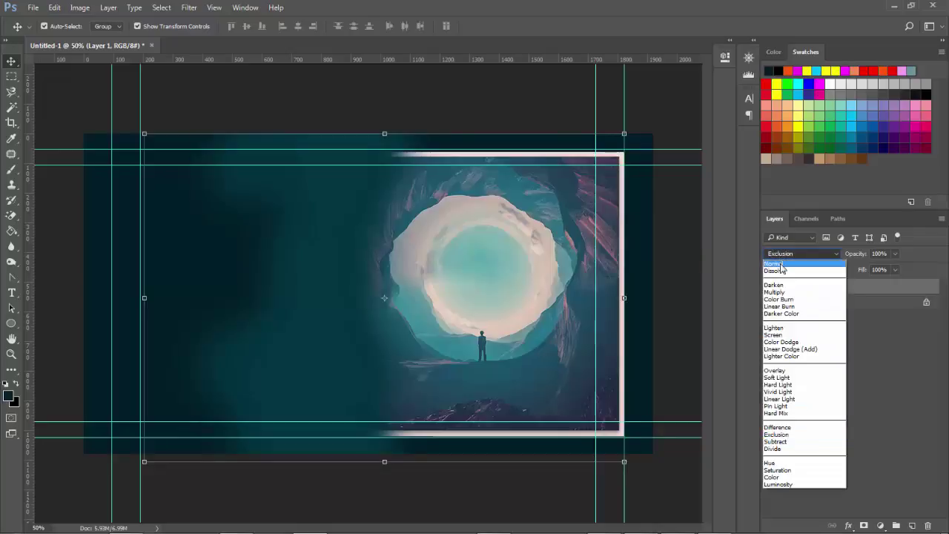
left_click(781, 265)
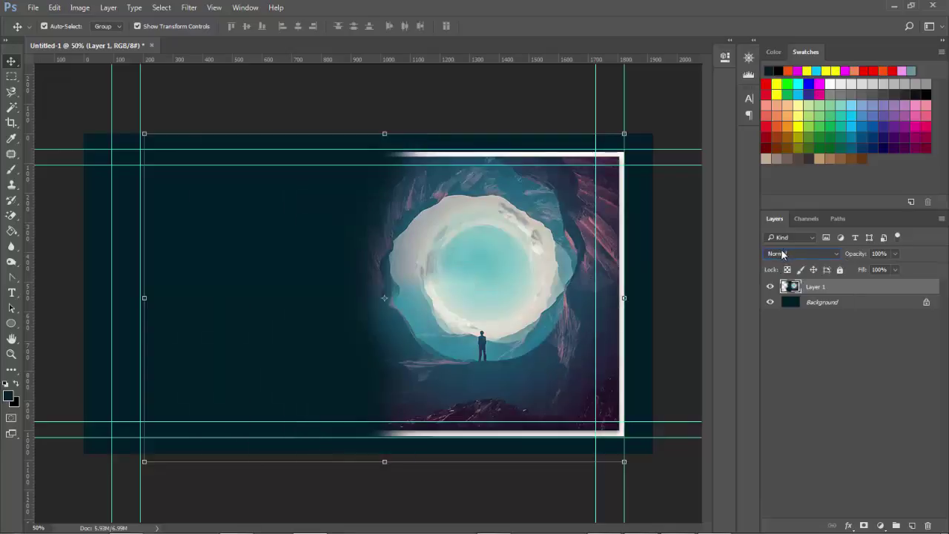
left_click(780, 255)
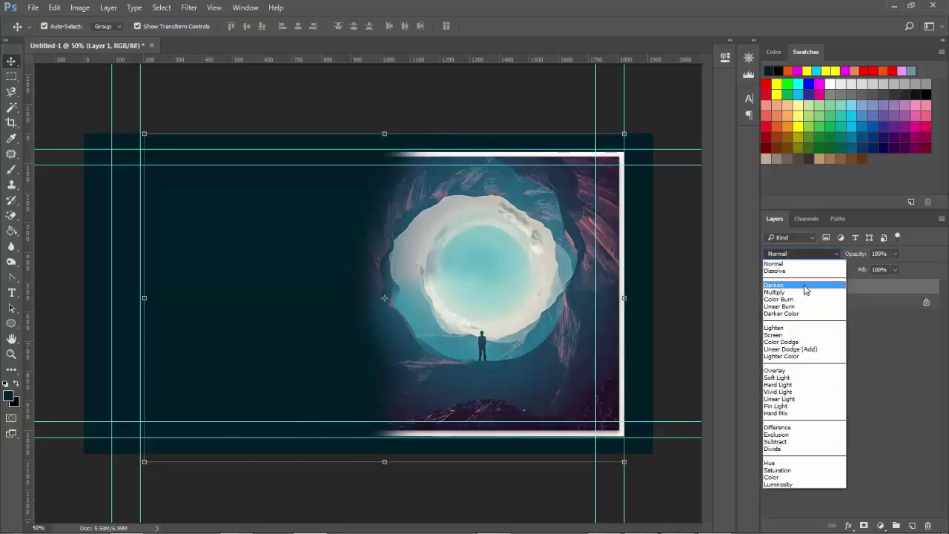
left_click(803, 335)
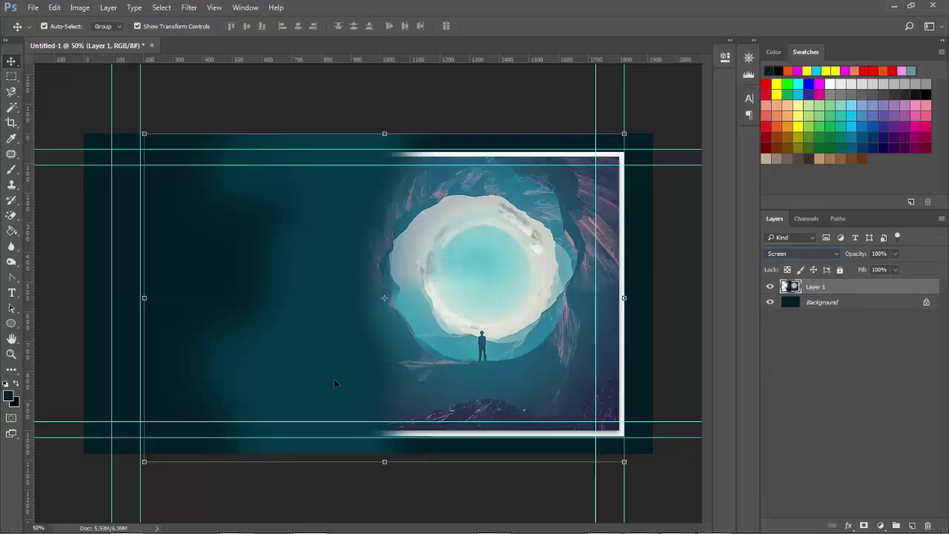
left_click(792, 256)
left_click(790, 265)
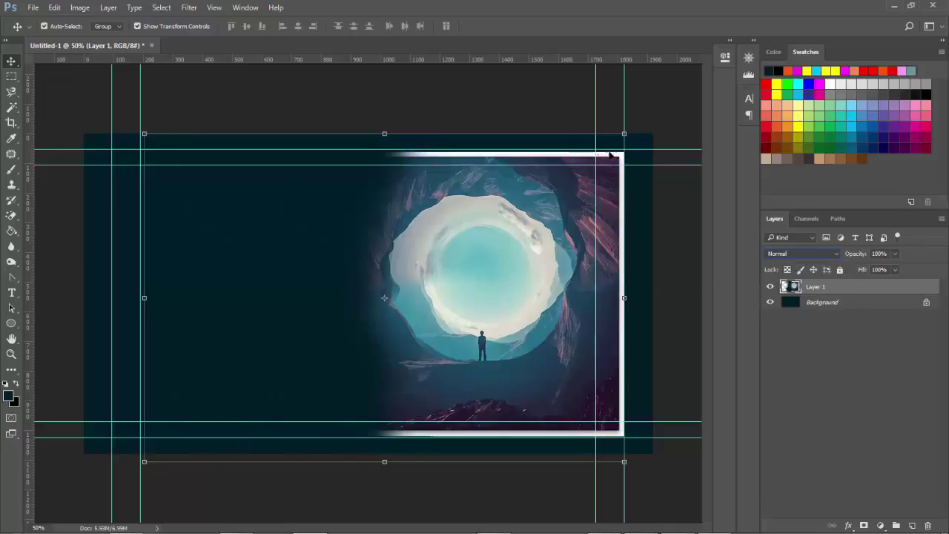
left_click(501, 98)
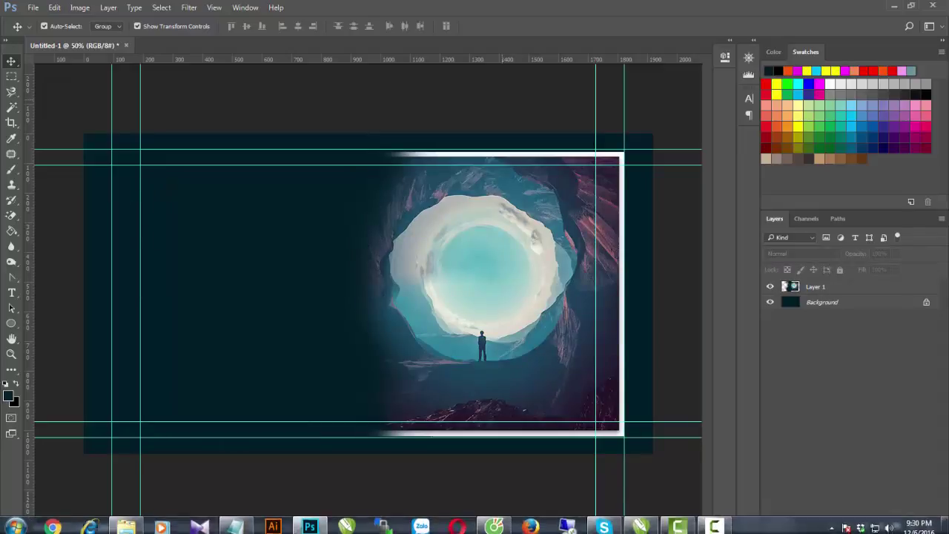
Correct the Notepad title line to 'Photoshop CC 2017' and select the whole line
left_click(529, 525)
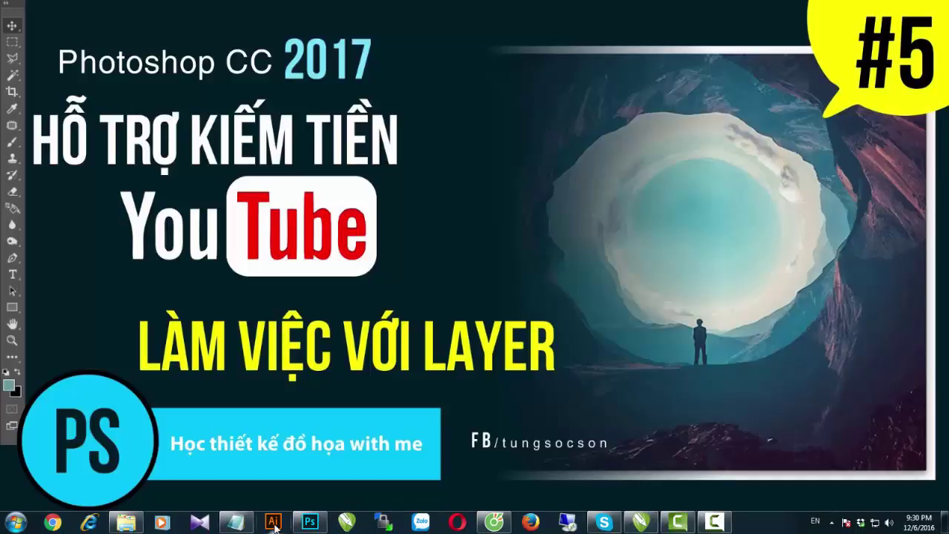
left_click(236, 523)
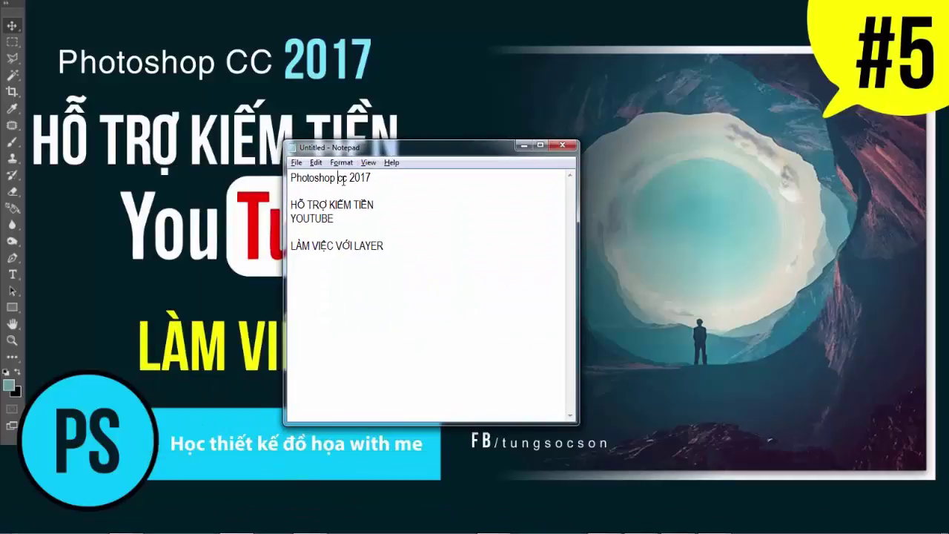
double_click(343, 179)
type("CC")
left_click_drag(388, 178, 238, 178)
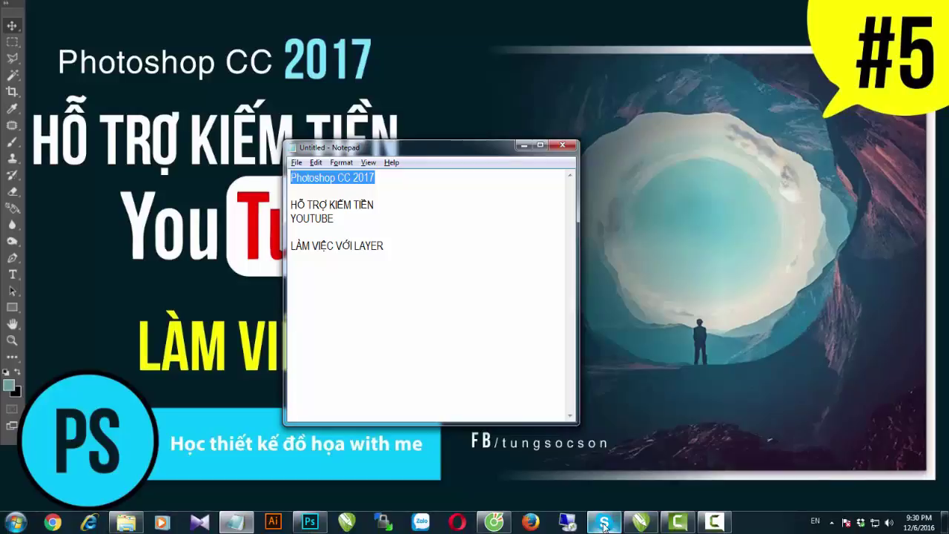
left_click(309, 523)
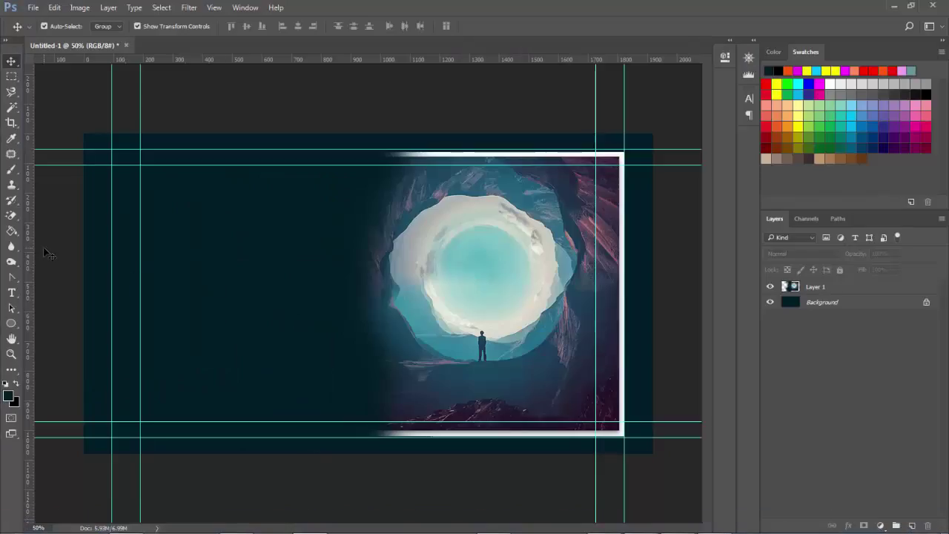
Start a new Roboto text layer at the canvas upper left, above the cave image layer
left_click(809, 291)
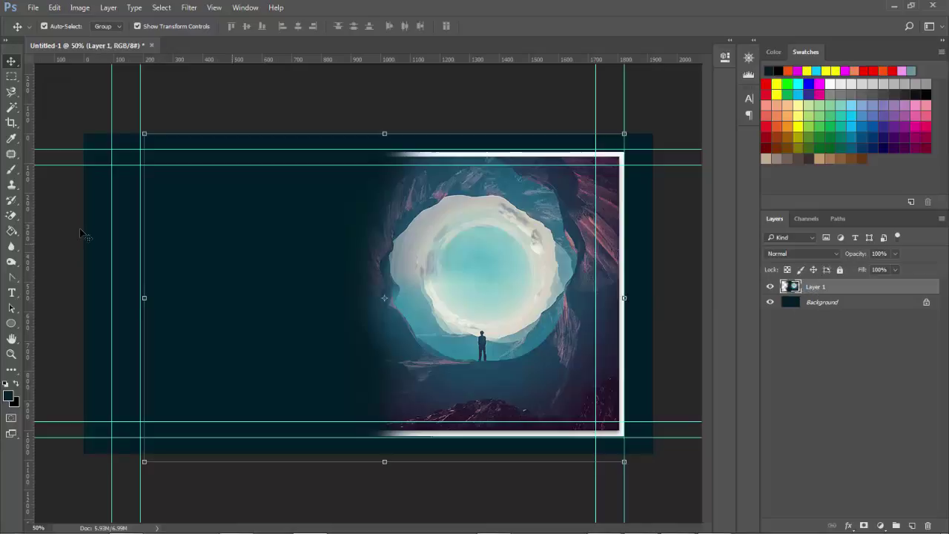
left_click(11, 293)
left_click(152, 198)
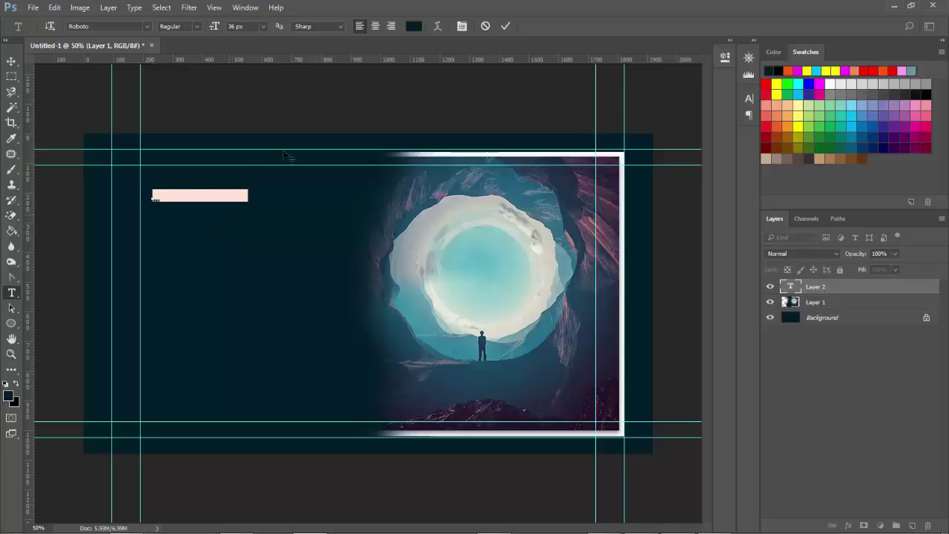
left_click(415, 28)
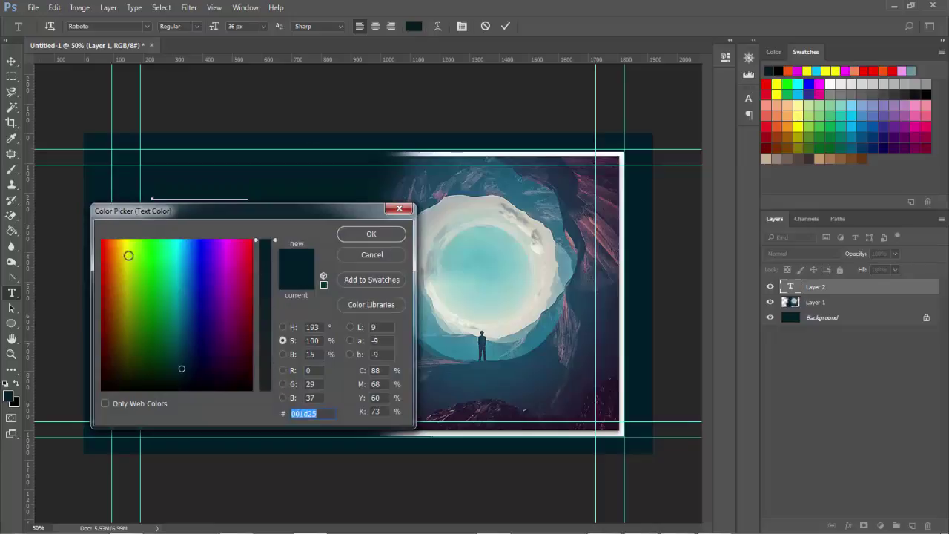
Set the 'Photoshop CC 2017' title text colour to white, #ffffff, and commit it
type("252525")
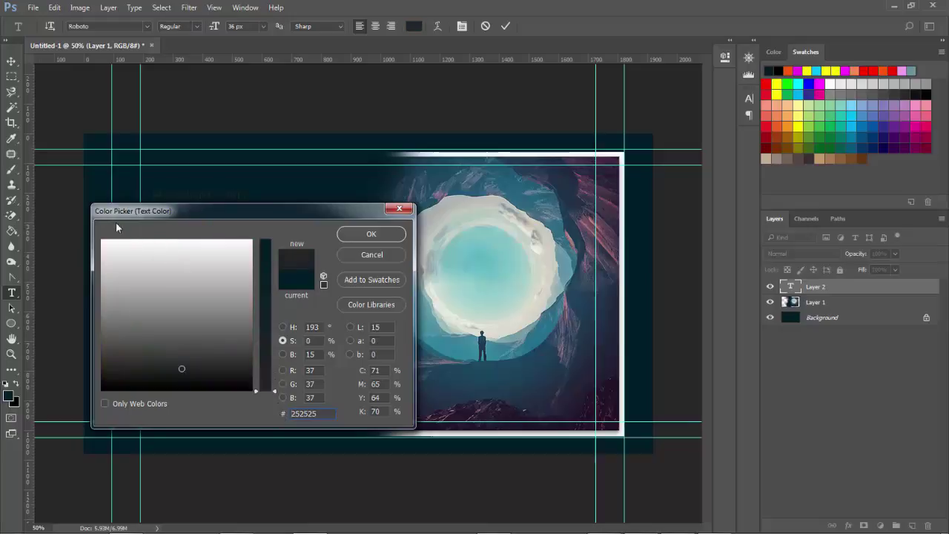
left_click(105, 242)
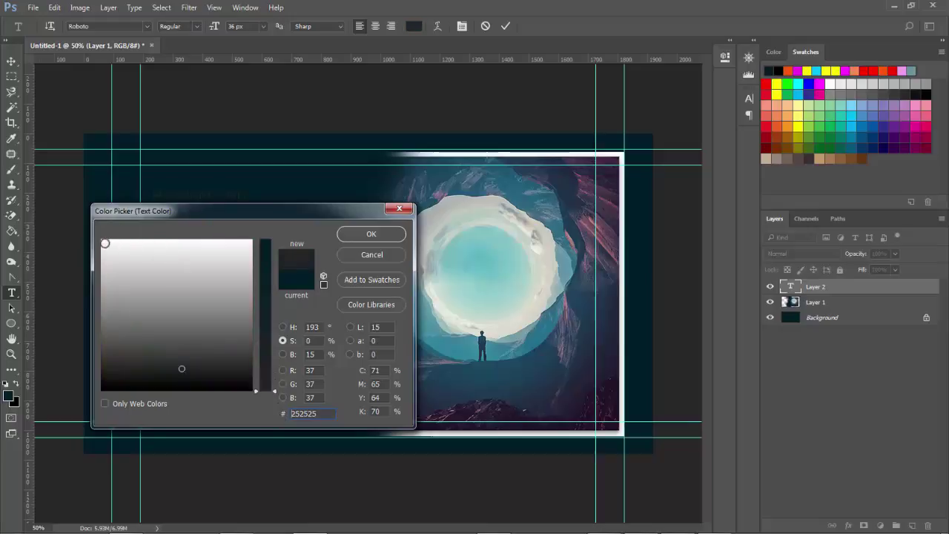
double_click(301, 413)
type("ffff")
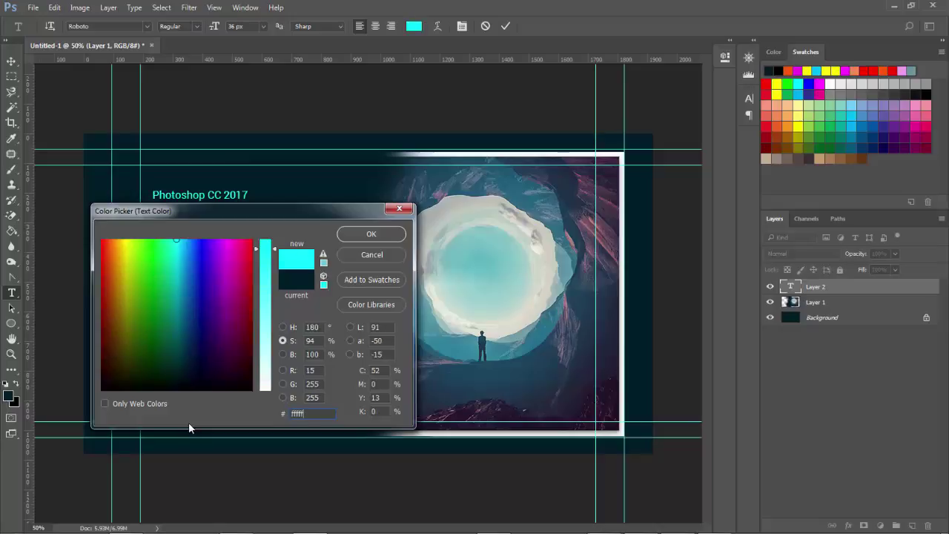
type("ff")
left_click(371, 234)
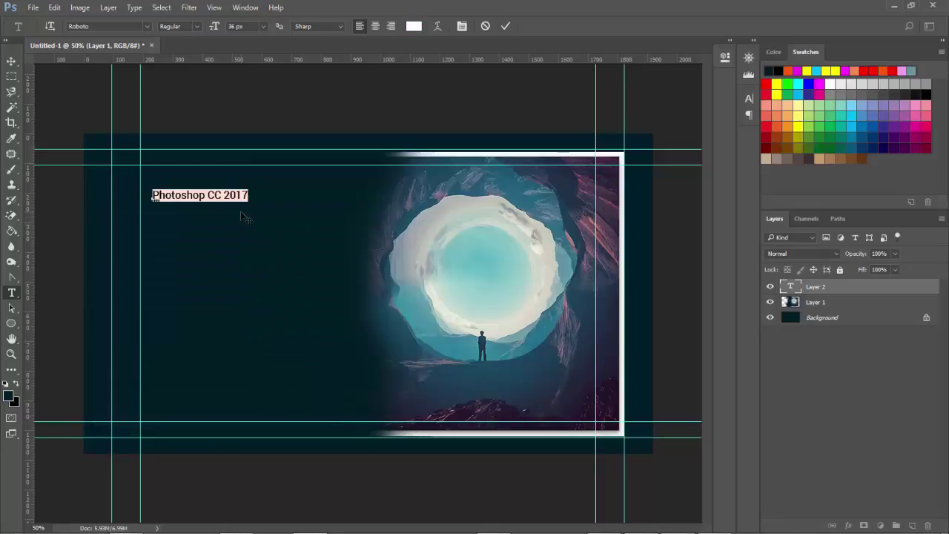
left_click(11, 61)
Scale the title to about 158% and move it up to the top-left guides
mouse_move(248, 199)
left_mouse_down()
mouse_move(314, 220)
mouse_move(301, 216)
left_mouse_up()
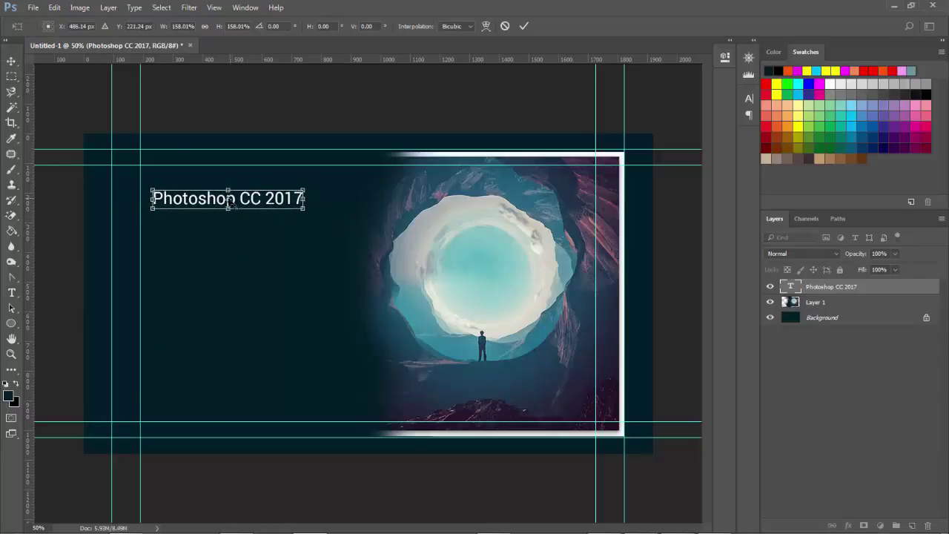
mouse_move(218, 200)
left_mouse_down()
mouse_move(209, 175)
mouse_move(184, 175)
left_mouse_up()
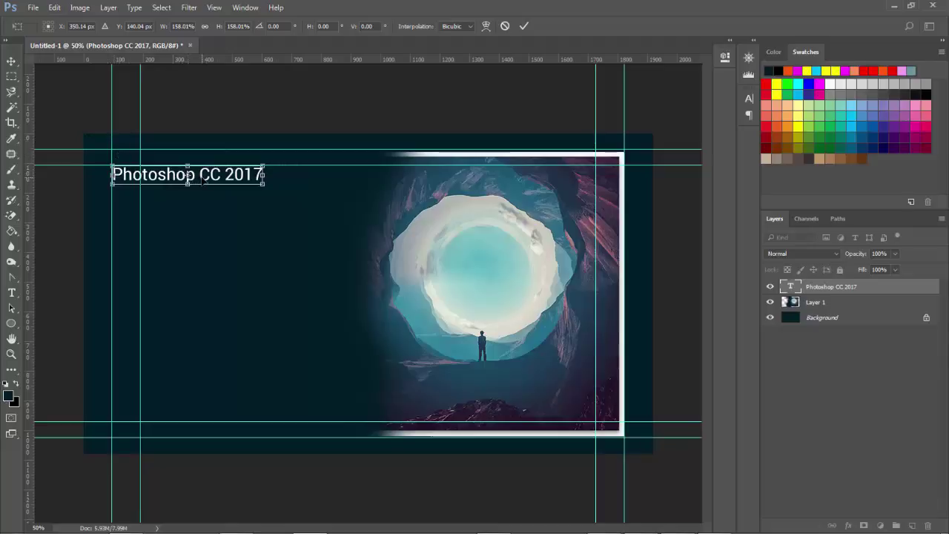
key("Return")
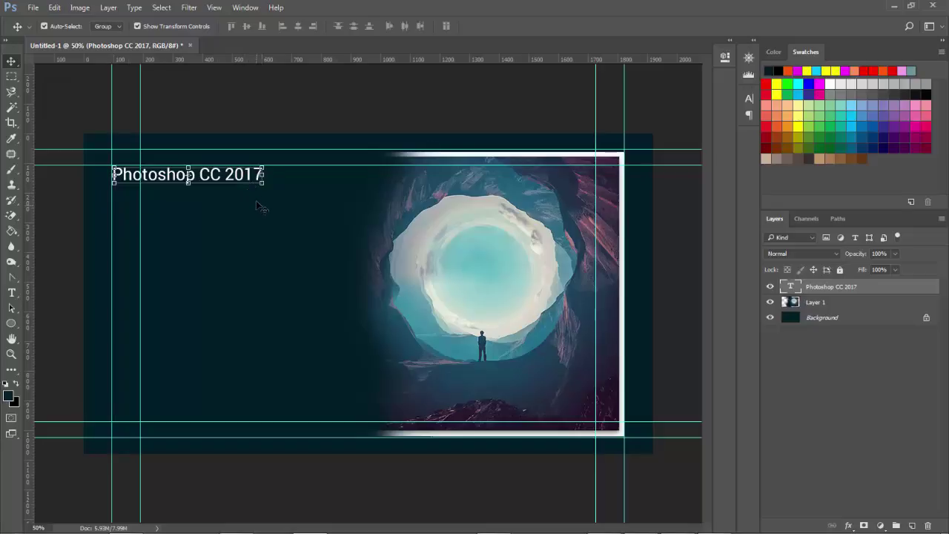
left_click(199, 123)
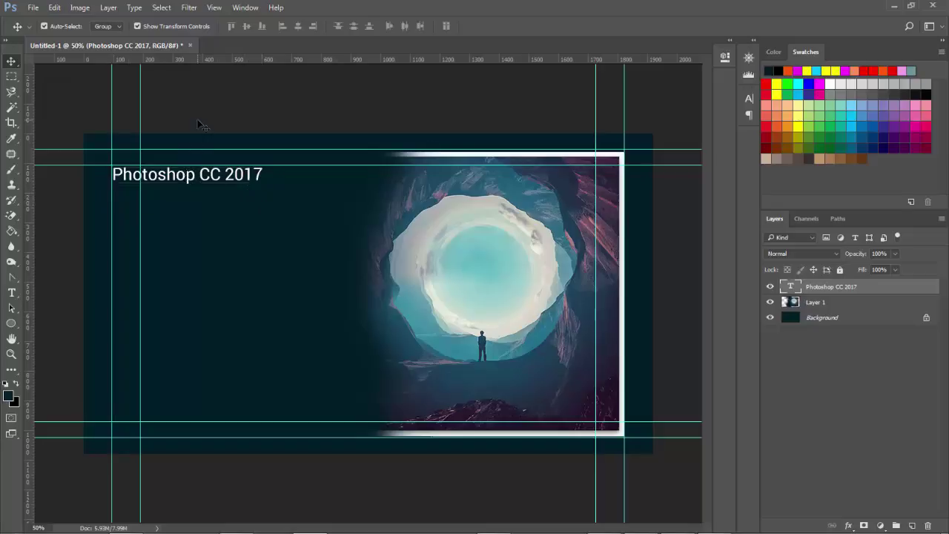
Duplicate the title text layer and move the copy about 110 px lower
left_click(209, 182)
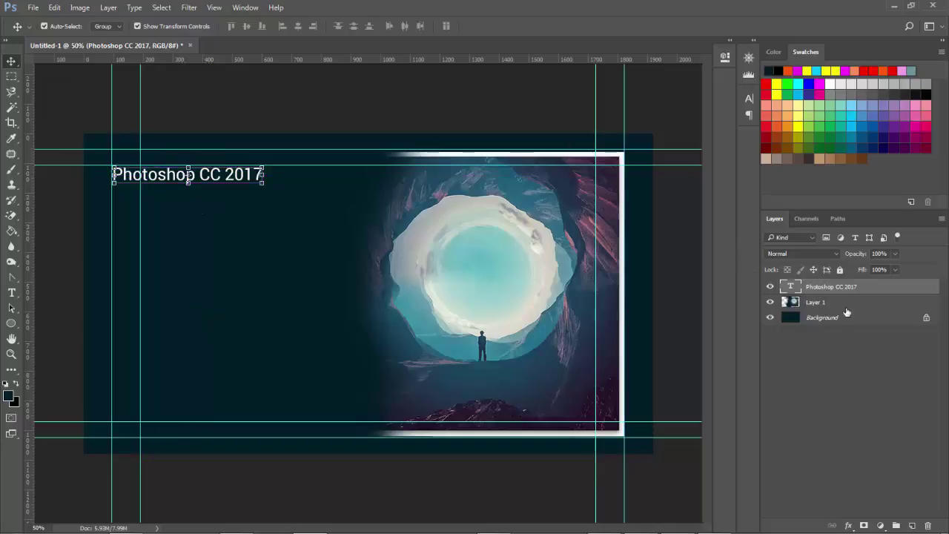
left_click(825, 304)
left_click(820, 288)
left_click(819, 304)
left_click(834, 289)
left_click(821, 303)
left_click(832, 290)
key("ctrl+j")
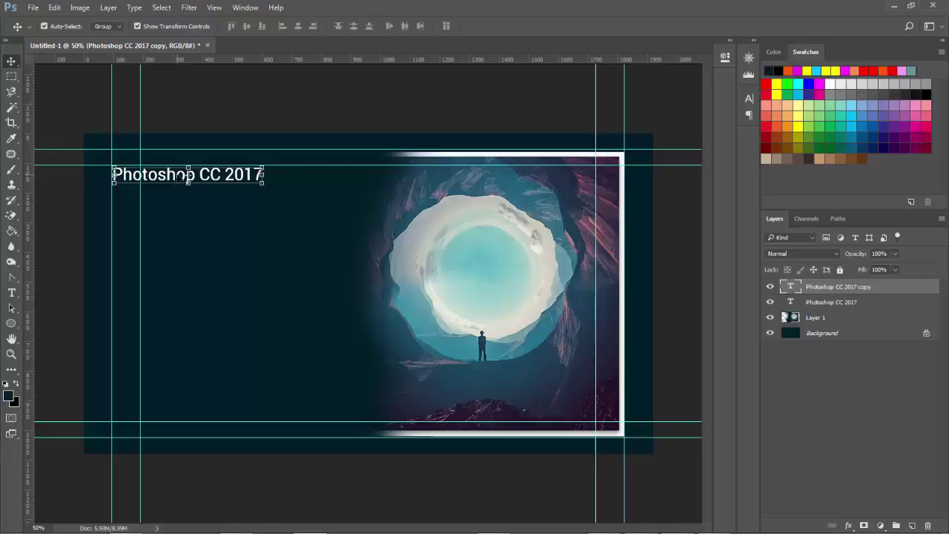
left_click_drag(182, 175, 175, 214)
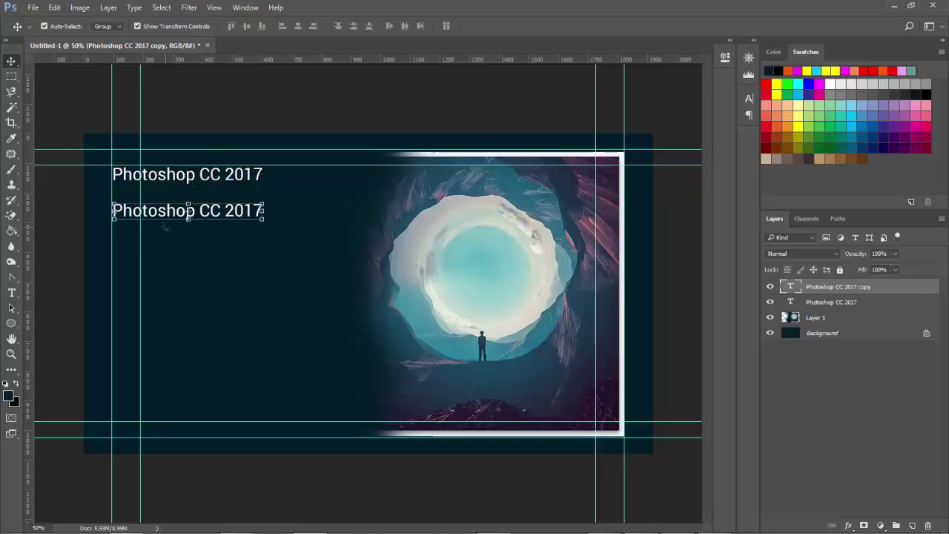
Select the copied title's text and copy the 'HỖ TRỢ KIẾM TIỀN' line from Notepad
left_click(11, 293)
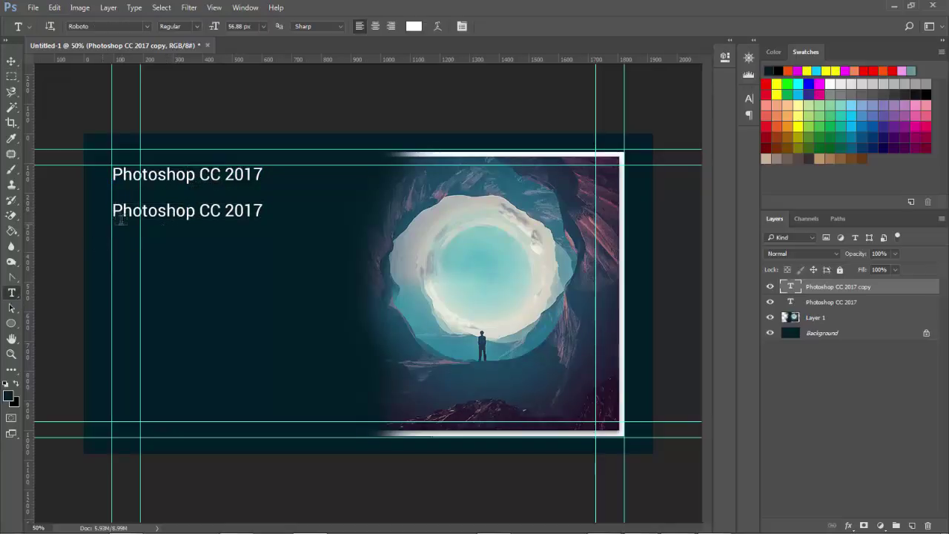
left_click(167, 217)
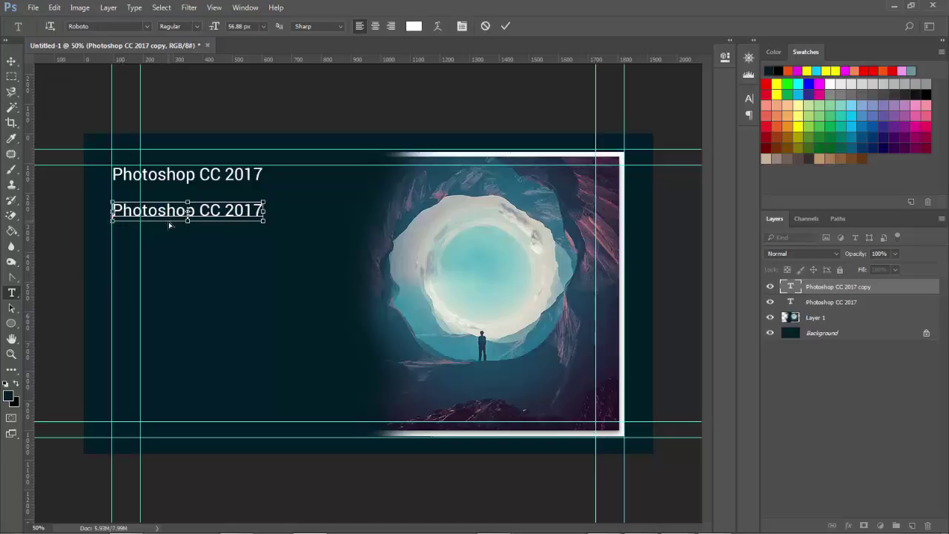
key("ctrl+a")
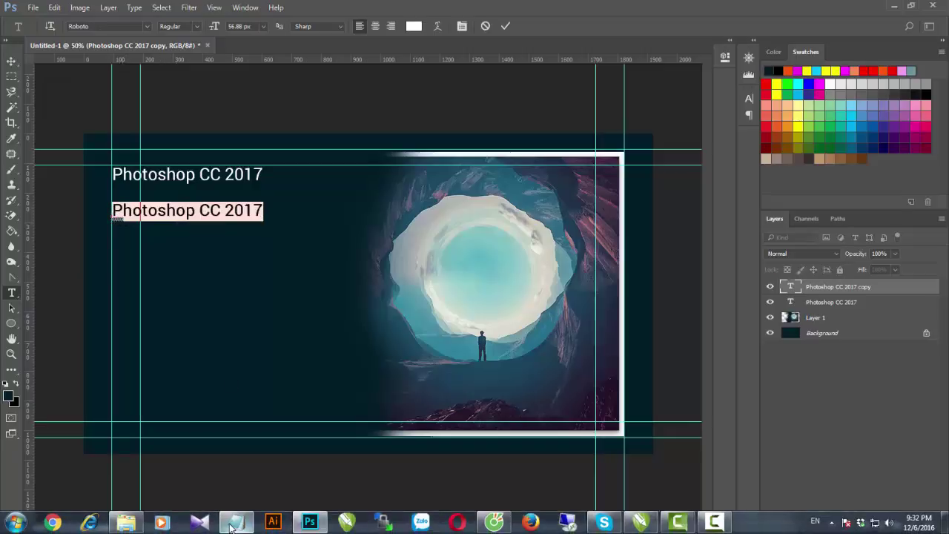
left_click(238, 522)
key("Down")
key("Down")
key("shift+Home")
key("ctrl+c")
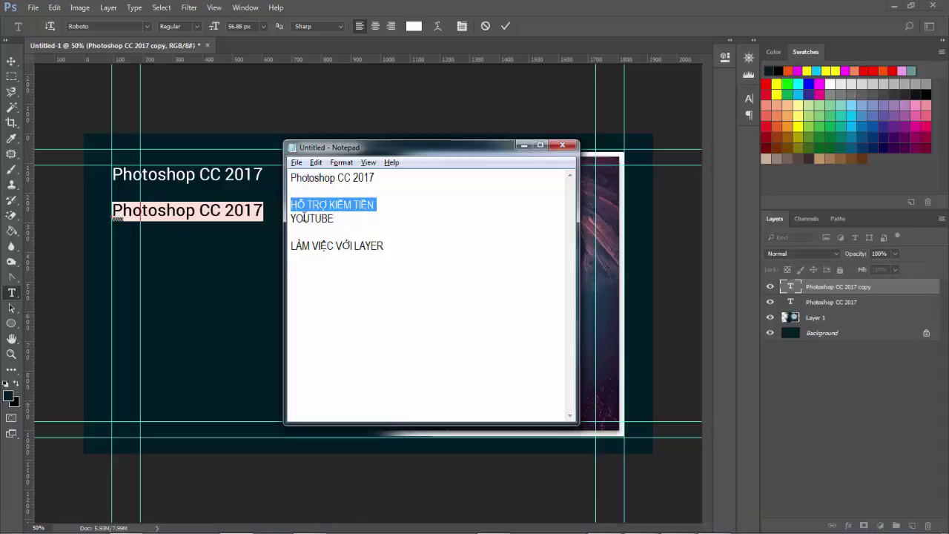
Replace the copied title with 'HỖ TRỢ KIẾM TIỀN', removing the extra blank line
left_click(233, 226)
left_click(187, 212)
key("ctrl+a")
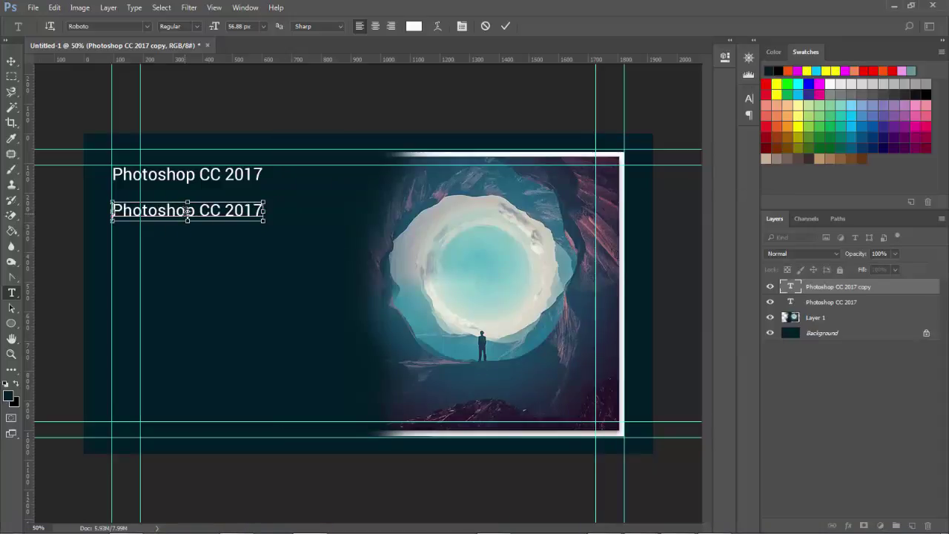
key("ctrl+v")
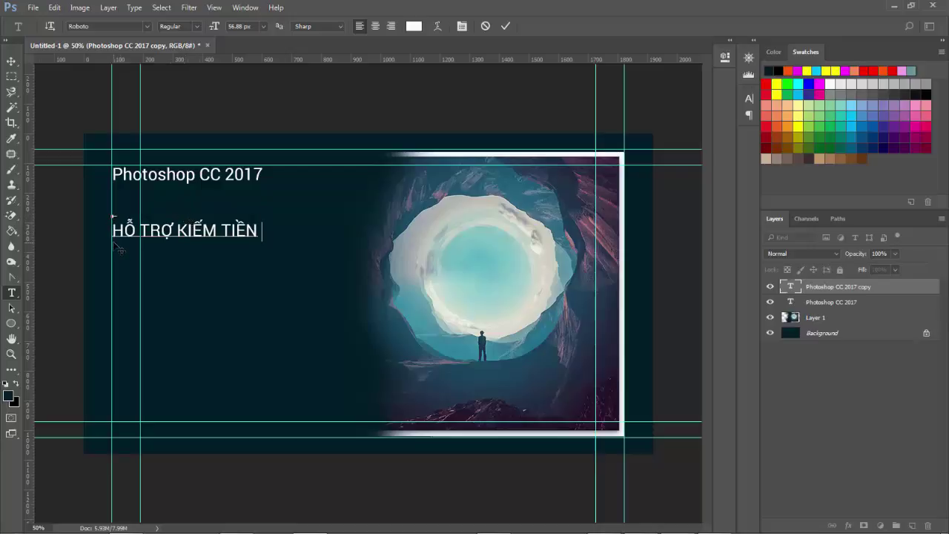
left_click(115, 231)
key("BackSpace")
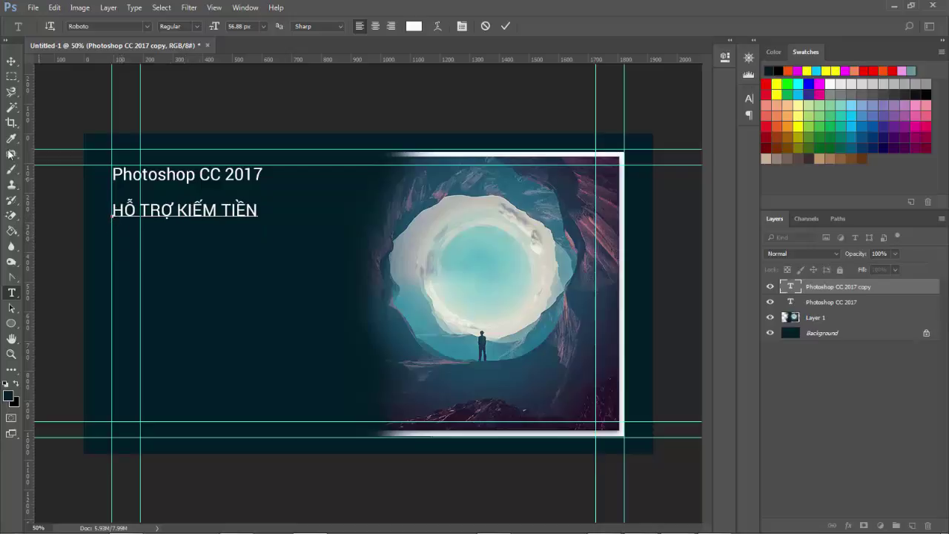
left_click(11, 61)
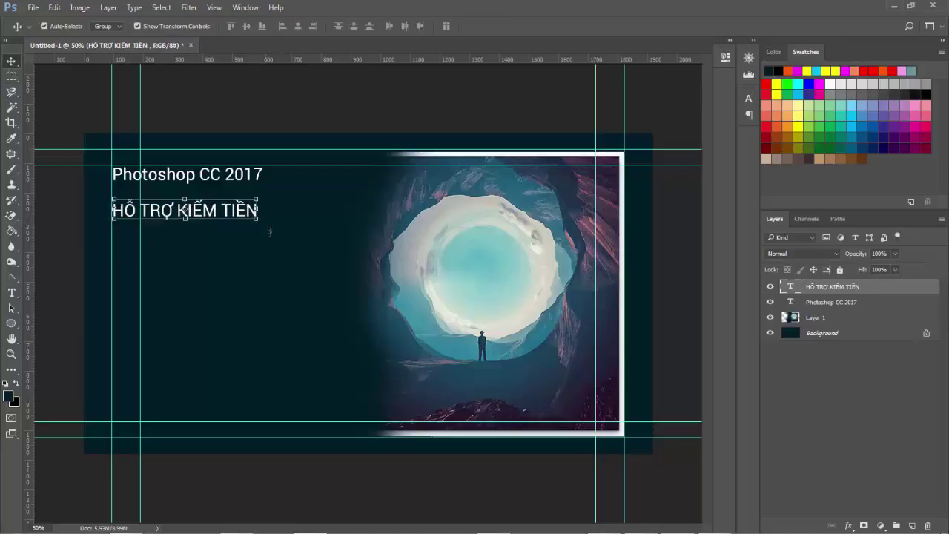
Scale the 'HỖ TRỢ KIẾM TIỀN' text up to about 171% and commit
left_click_drag(257, 218, 362, 247)
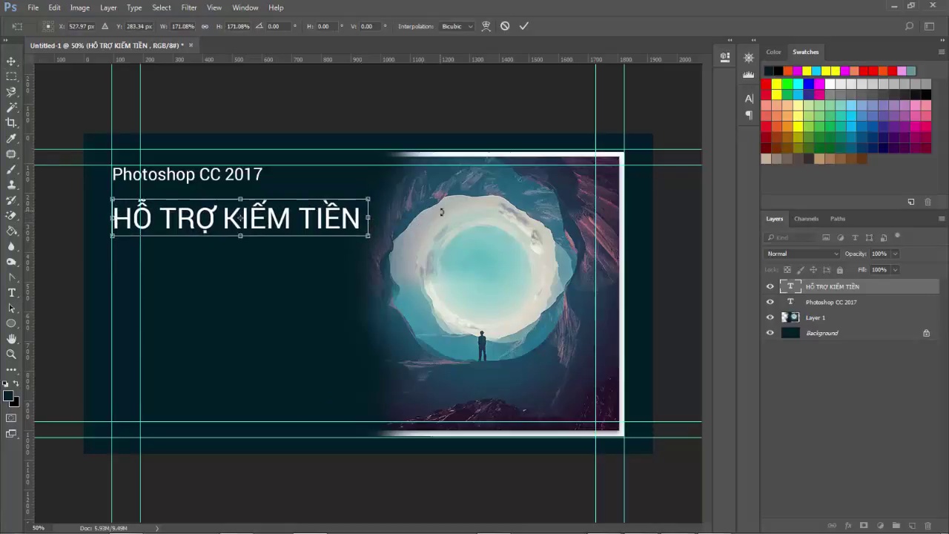
key("Return")
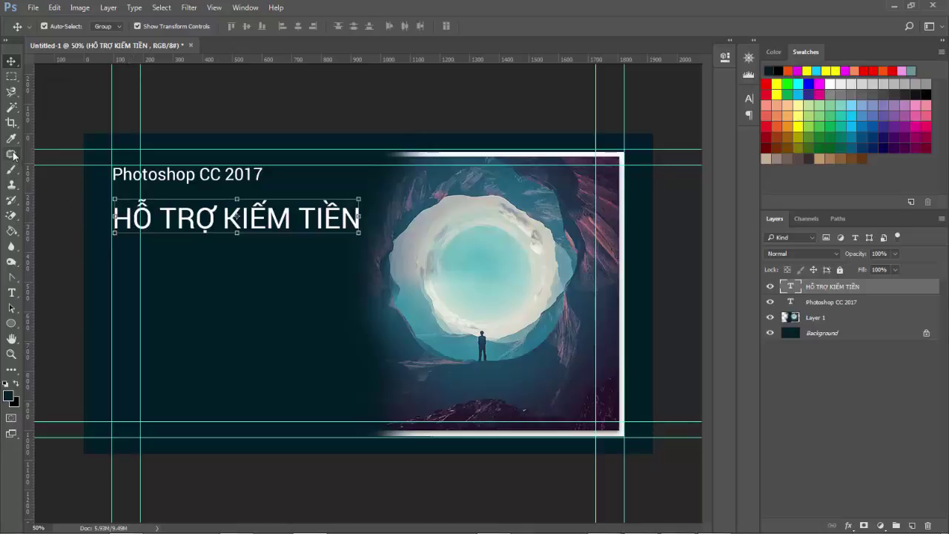
Put a full-canvas crop box with golden-spiral overlay over the thumbnail and test the composition
left_click(12, 123)
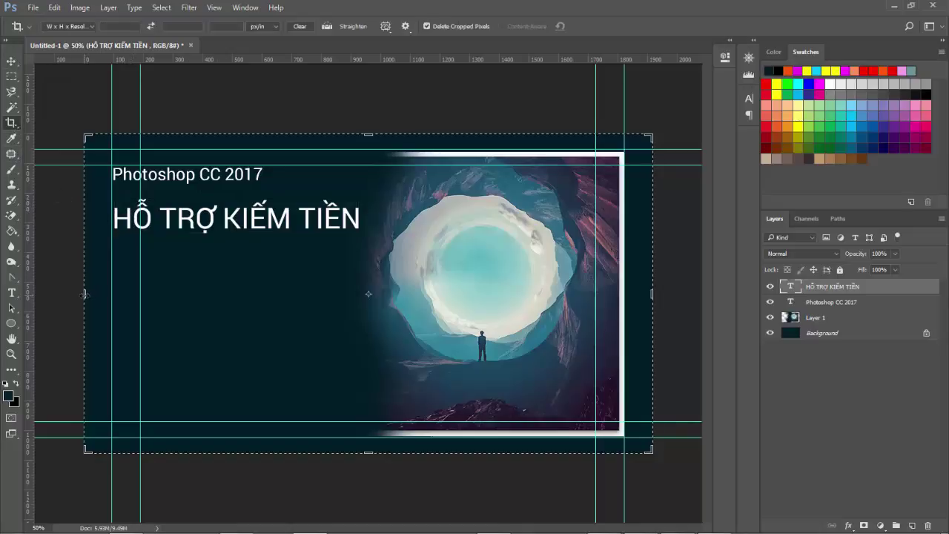
left_click(84, 294)
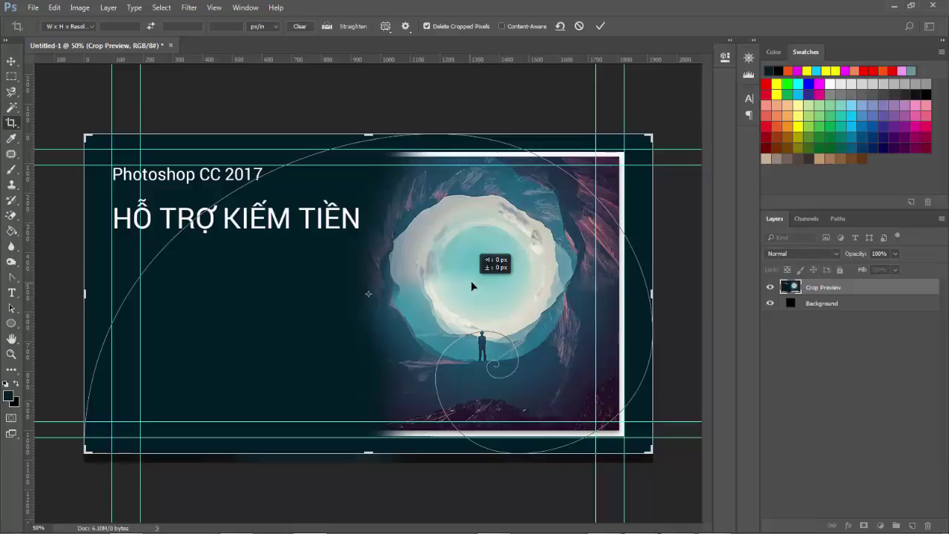
left_click_drag(469, 281, 474, 280)
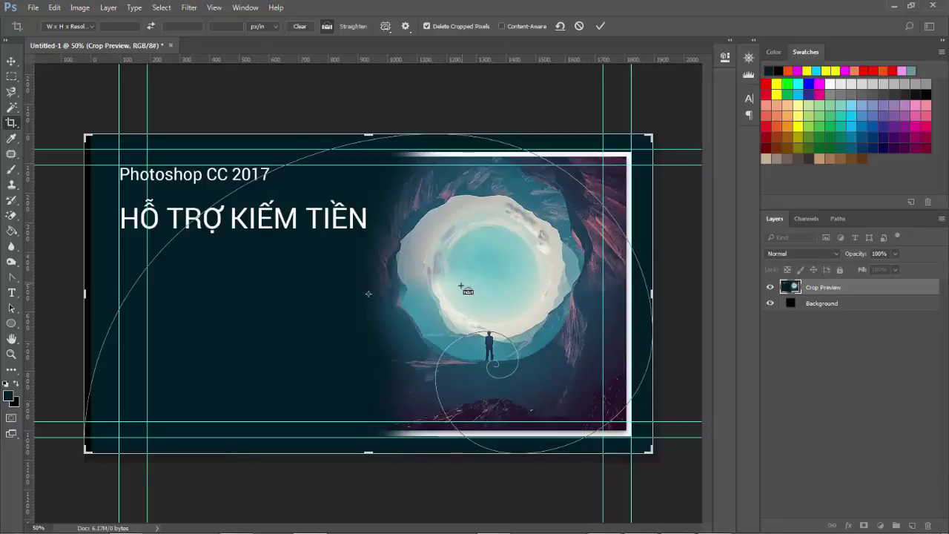
left_click_drag(470, 291, 463, 292)
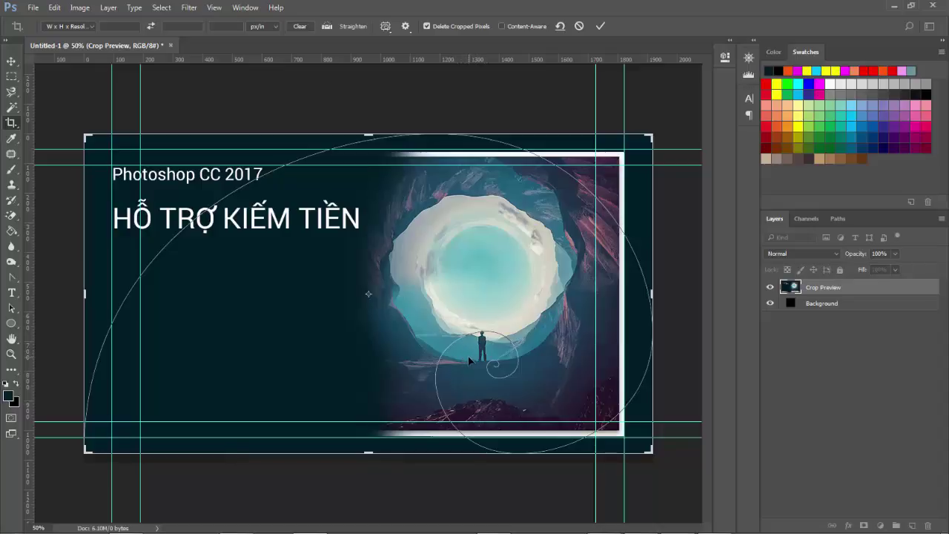
Show a Rule of Thirds crop overlay and add horizontal guides at the upper third and 724 px
left_click(386, 26)
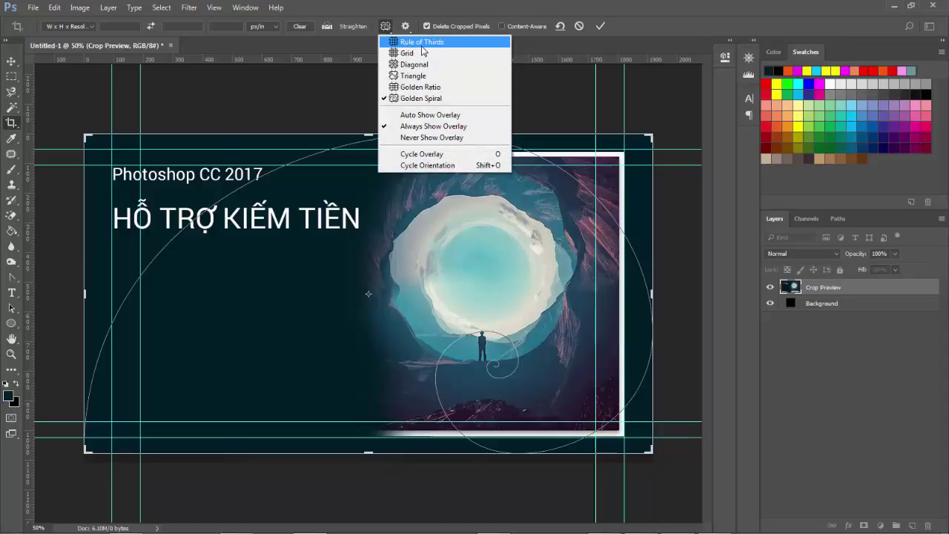
left_click(425, 44)
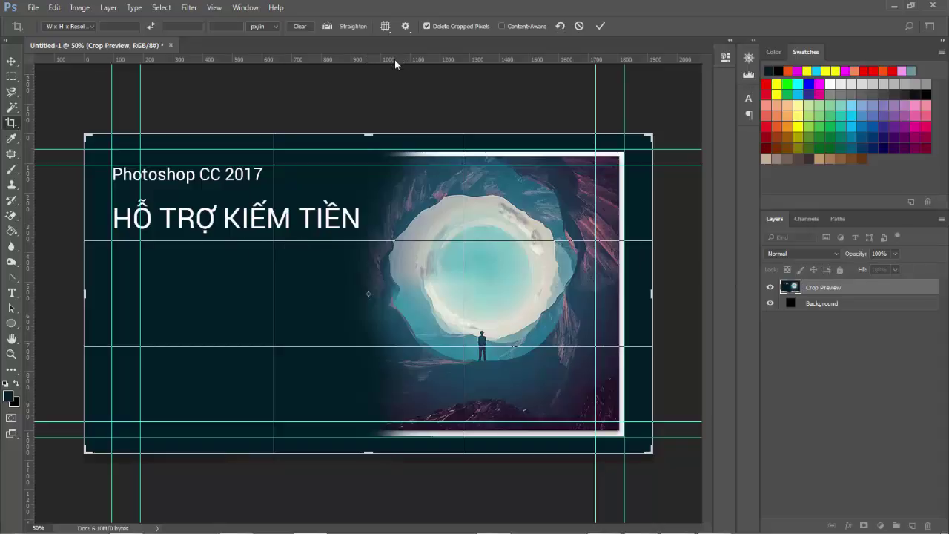
left_click_drag(395, 58, 392, 240)
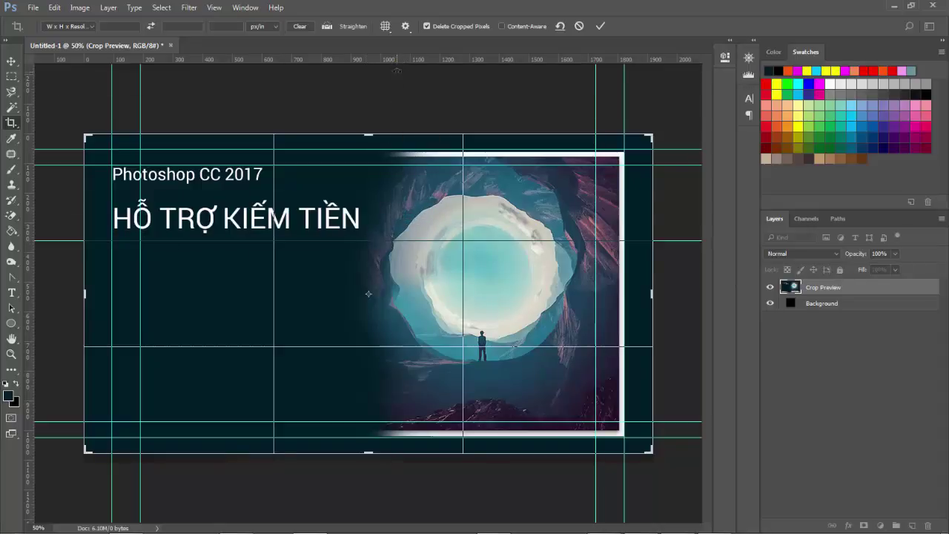
left_click_drag(398, 67, 410, 347)
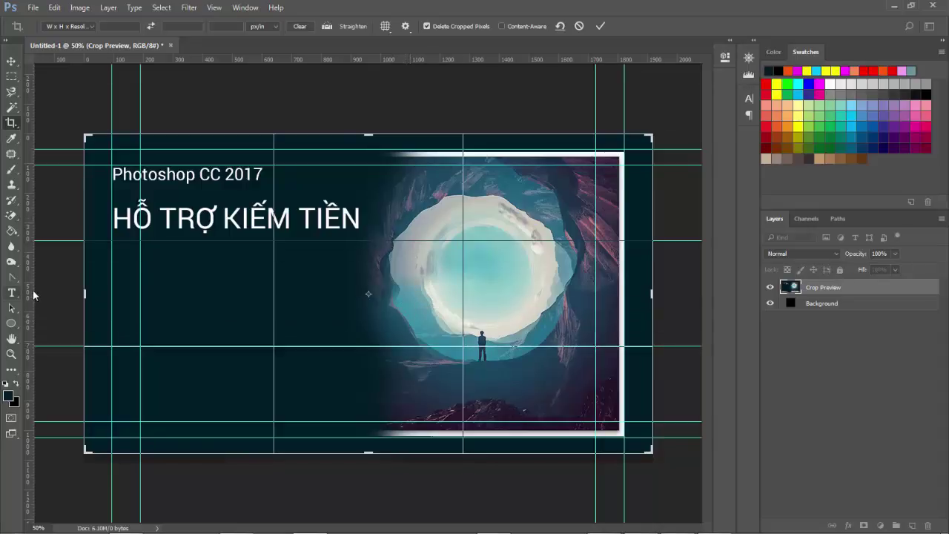
Add vertical guides at 642 px and 1280 px, then exit the crop without cropping
left_click_drag(32, 295, 275, 311)
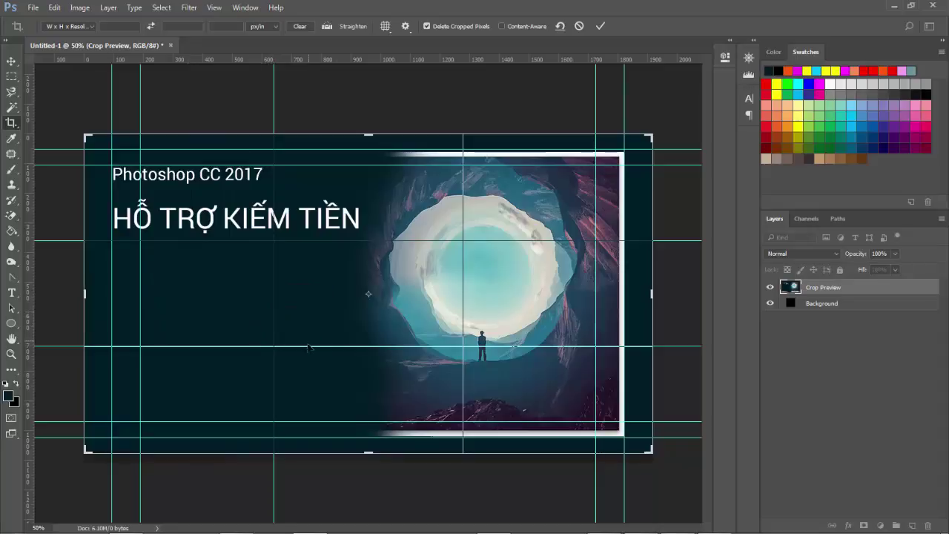
left_click_drag(32, 291, 463, 302)
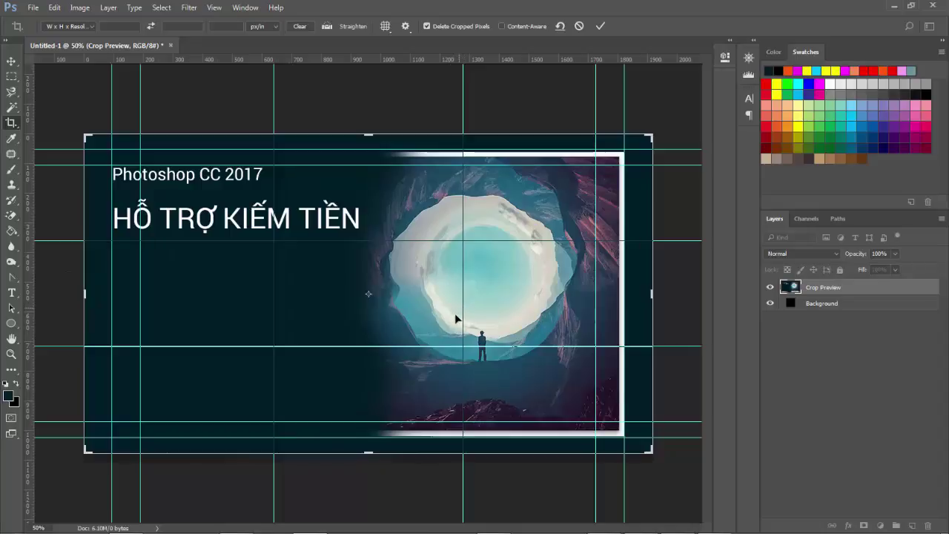
left_click(11, 61)
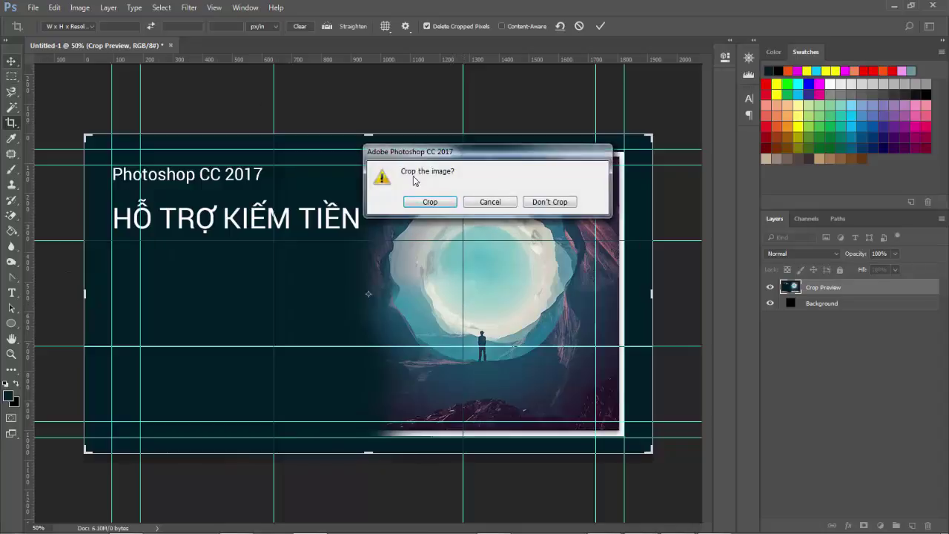
left_click(549, 202)
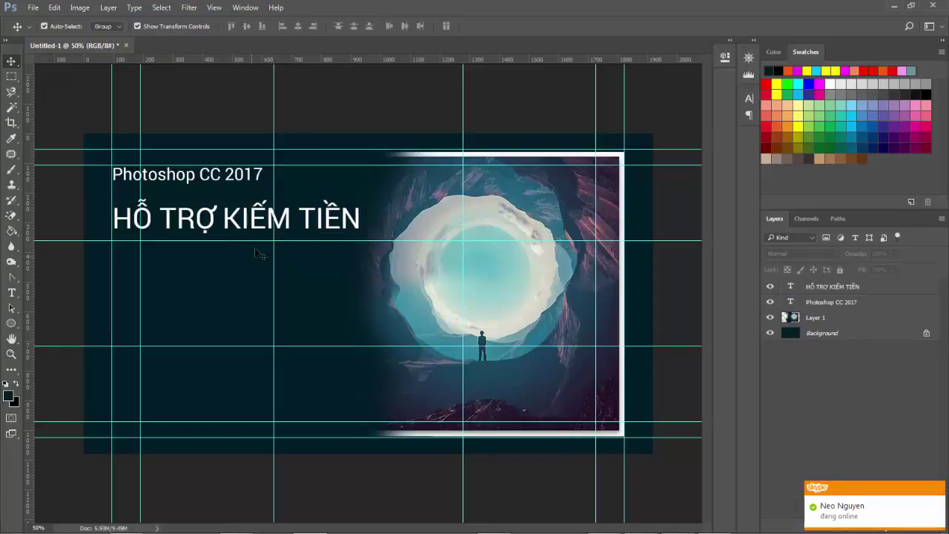
Change the 'HỖ TRỢ KIẾM TIỀN' headline font from Roboto to UTM Bebas
left_click(213, 215)
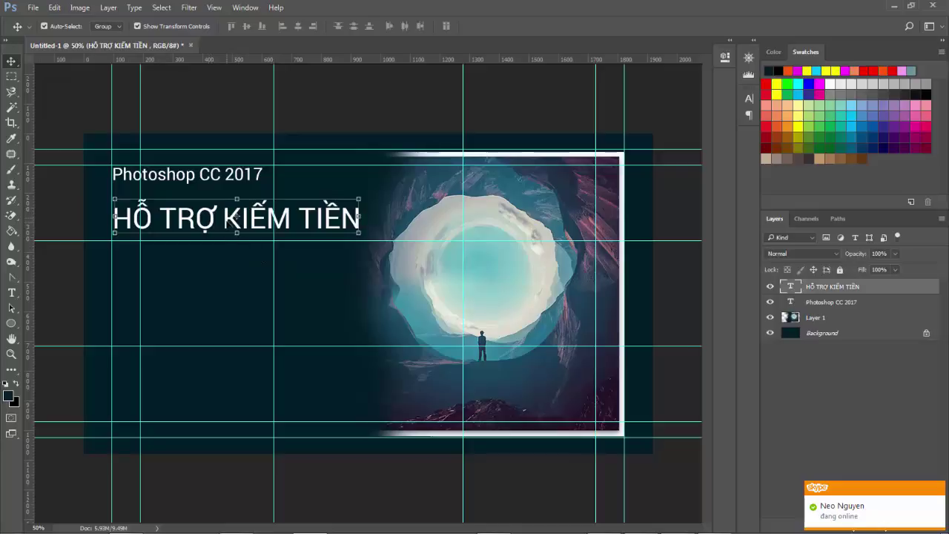
left_click(11, 293)
left_click(95, 26)
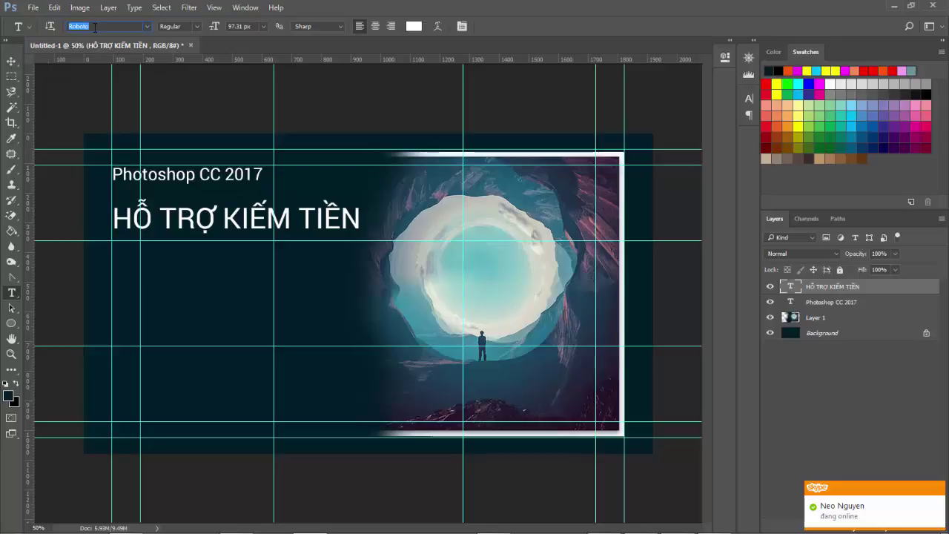
type("utm")
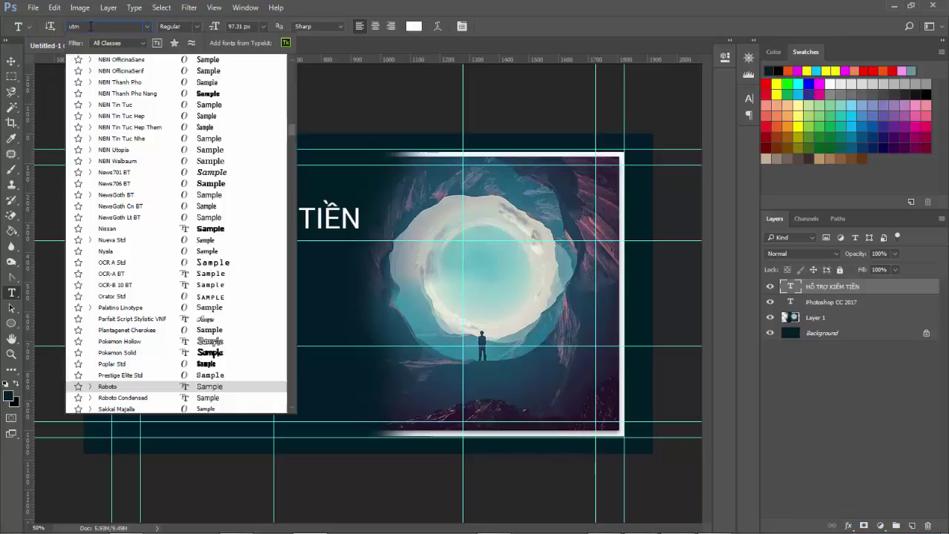
type(" beba")
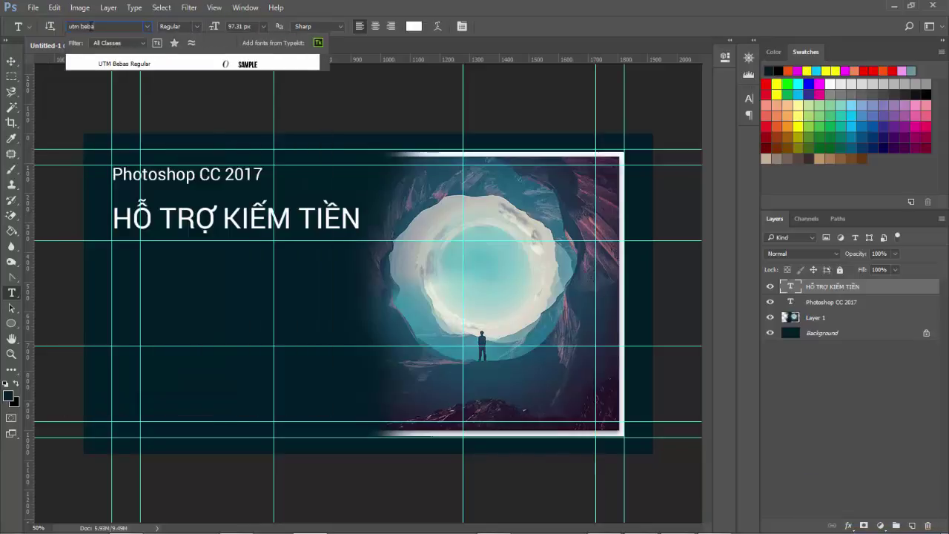
type("s")
key("Return")
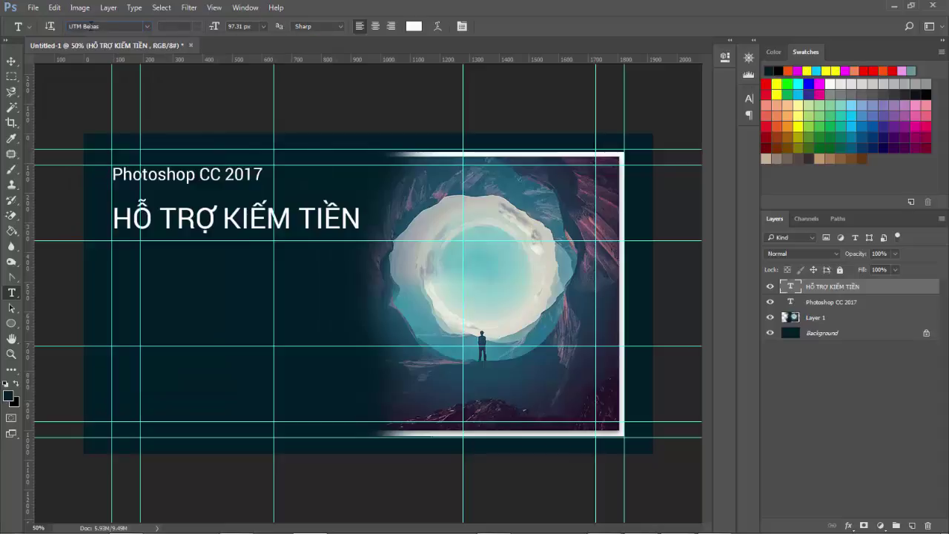
Enlarge the headline to about 148.55%, nudge it slightly lower, and commit
left_click(11, 60)
left_click_drag(265, 200, 331, 173)
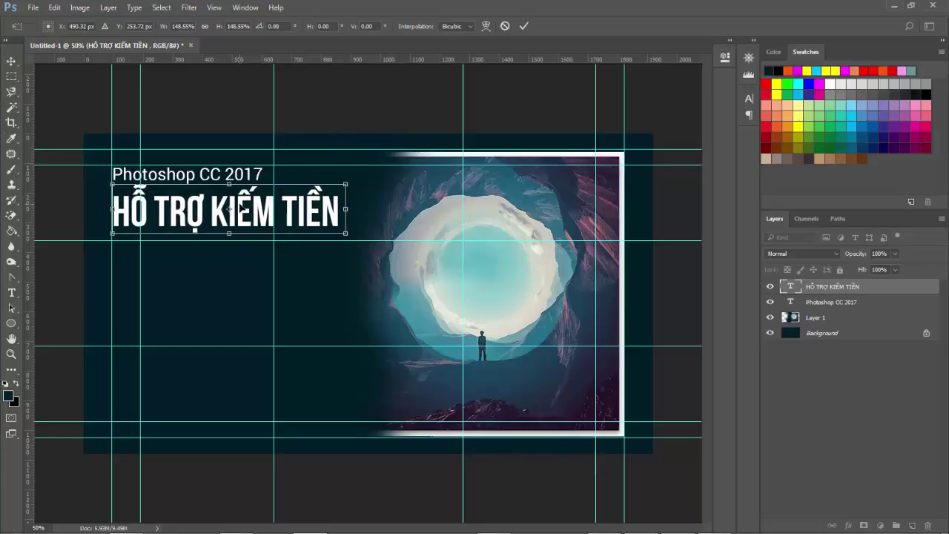
left_click_drag(244, 210, 246, 218)
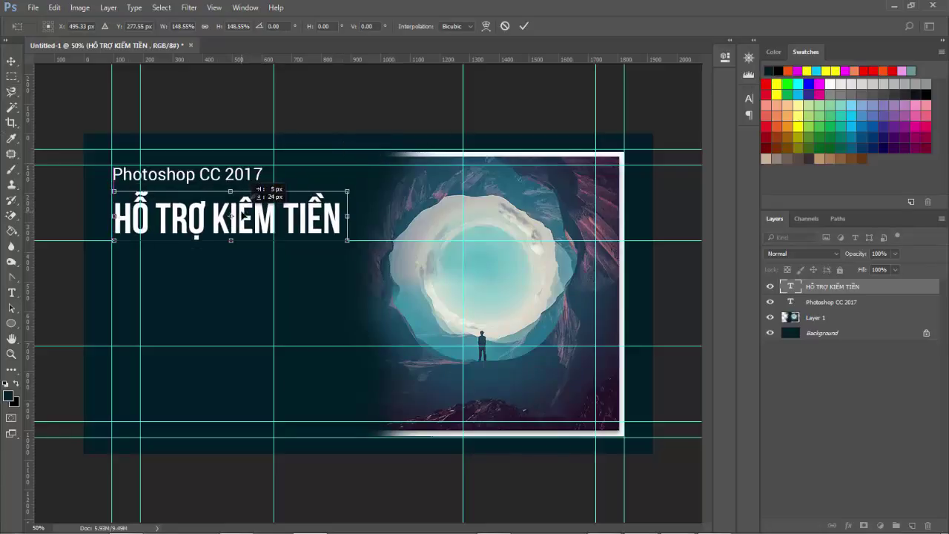
key("Return")
Move the HỖ TRỢ KIẾM TIỀN headline about 23 px lower under the smaller title, slightly widened
left_click(265, 259)
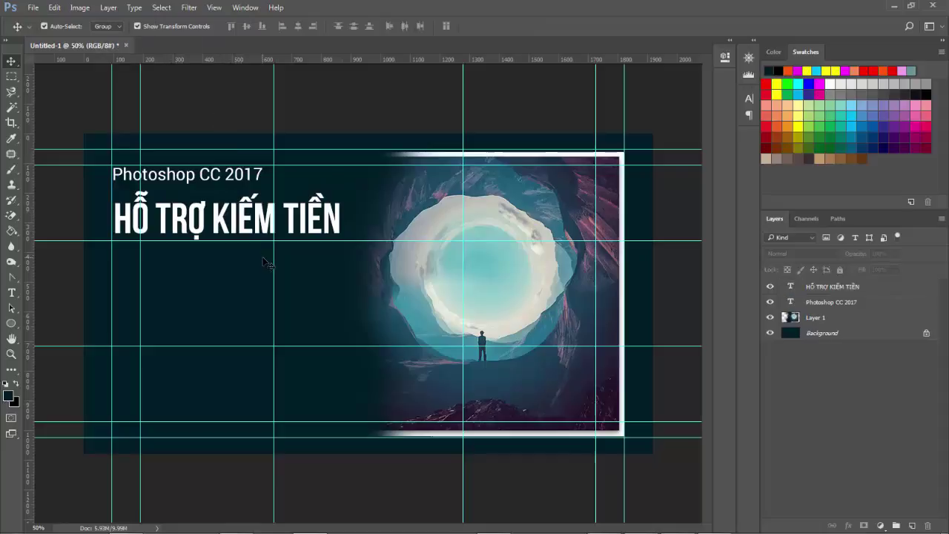
left_click(255, 217)
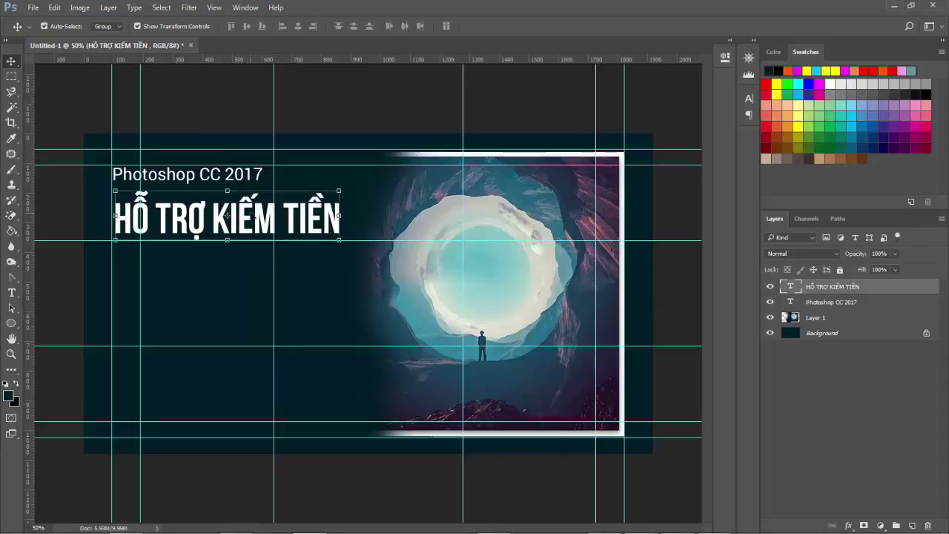
left_click_drag(252, 216, 262, 214)
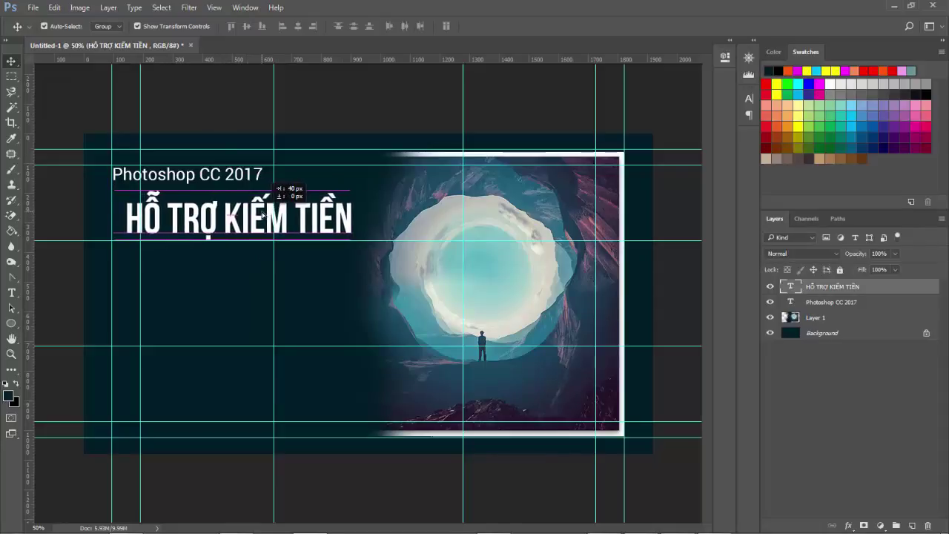
left_click_drag(262, 214, 276, 216)
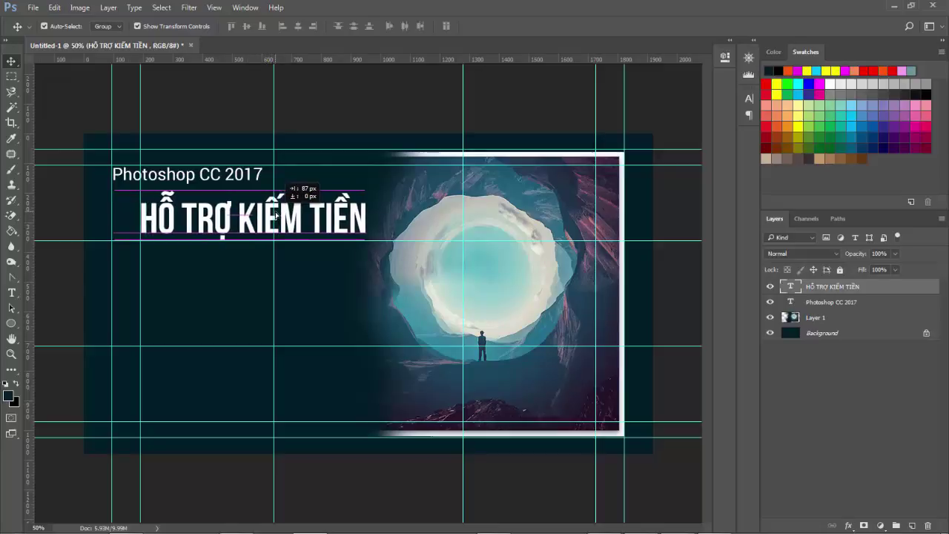
mouse_move(276, 215)
left_mouse_down()
mouse_move(230, 222)
mouse_move(244, 223)
left_mouse_up()
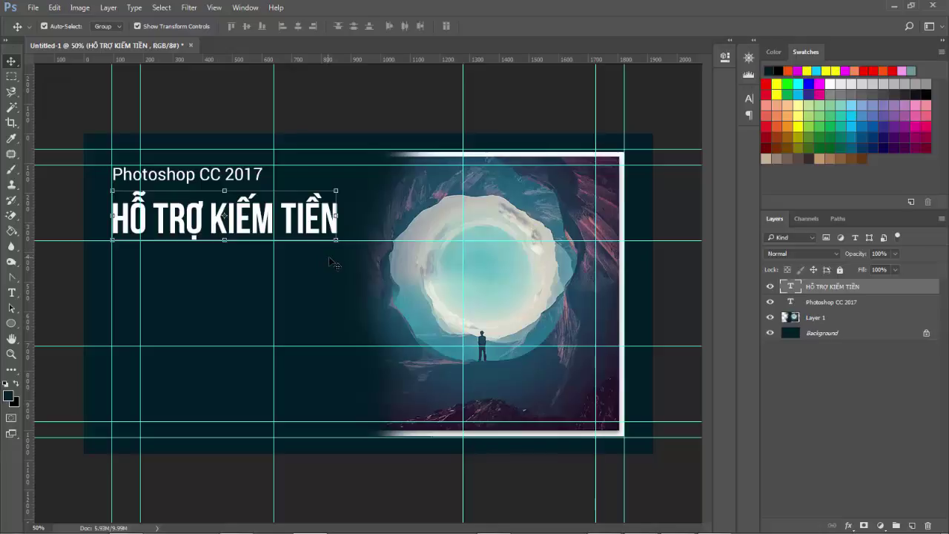
left_click_drag(336, 240, 349, 243)
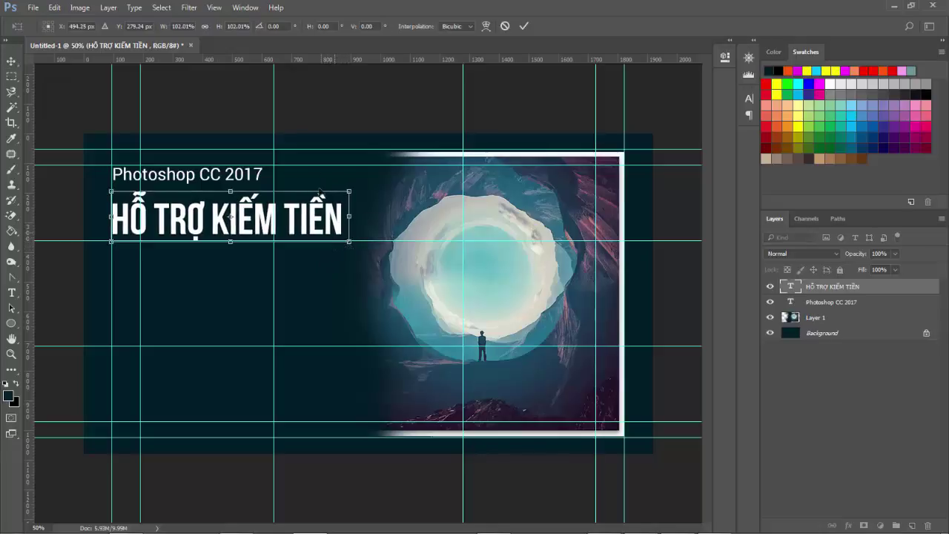
key("Return")
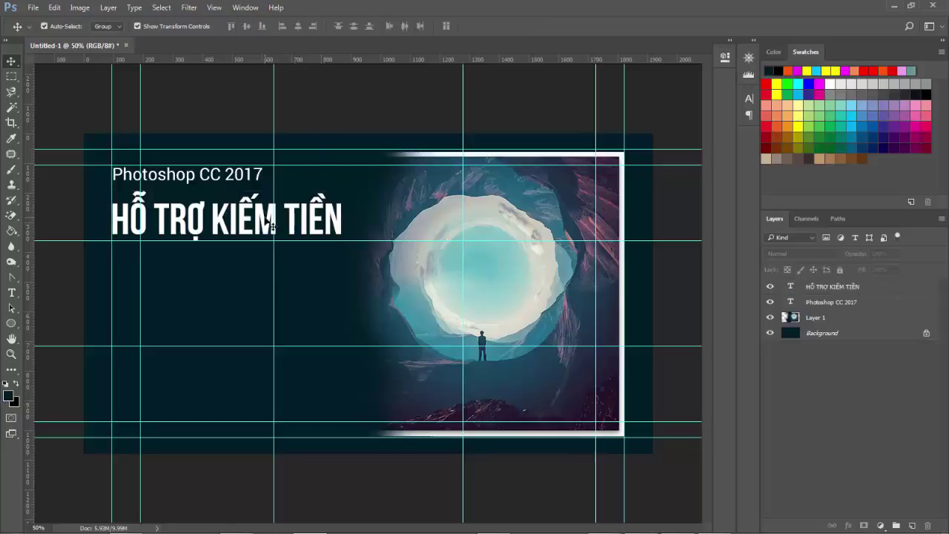
mouse_move(264, 220)
left_mouse_down()
mouse_move(262, 236)
mouse_move(260, 221)
left_mouse_up()
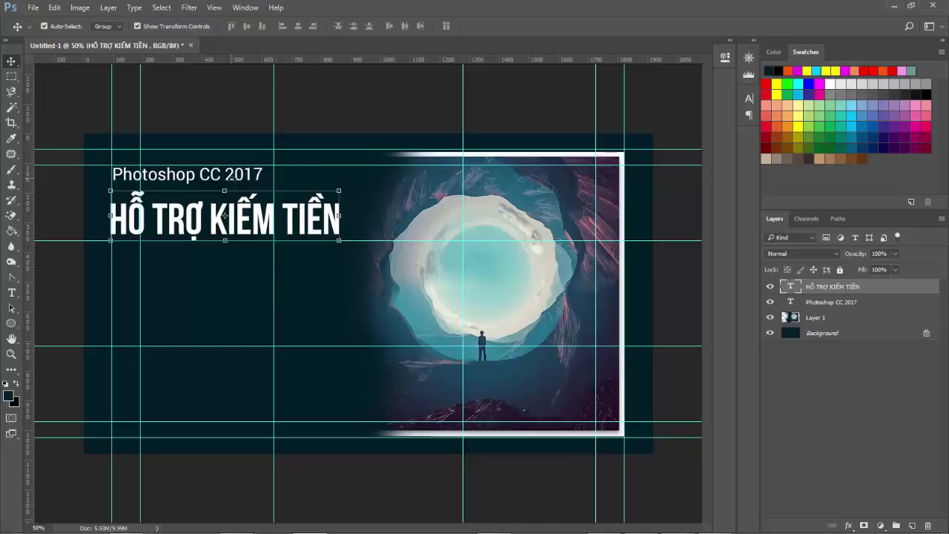
left_click(310, 296)
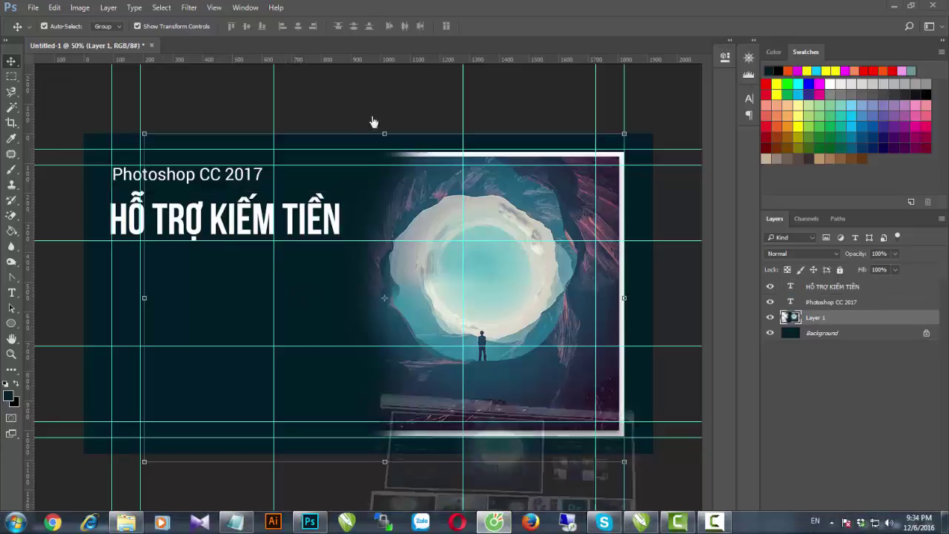
Search Google Images for 'logo youtube png' and open the red YouTube logo preview
left_click(497, 523)
scroll(378, 230, "up", 3)
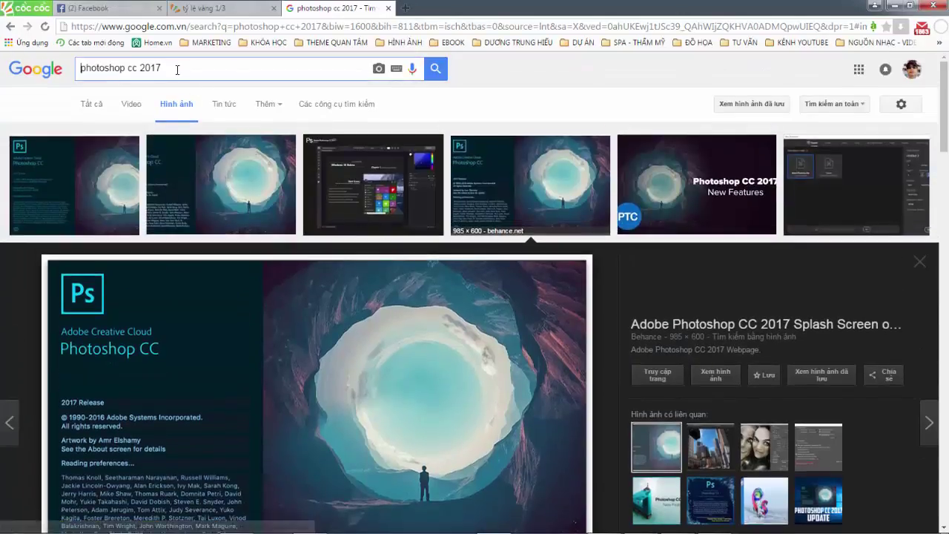
left_click_drag(178, 66, 2, 138)
type("logo ")
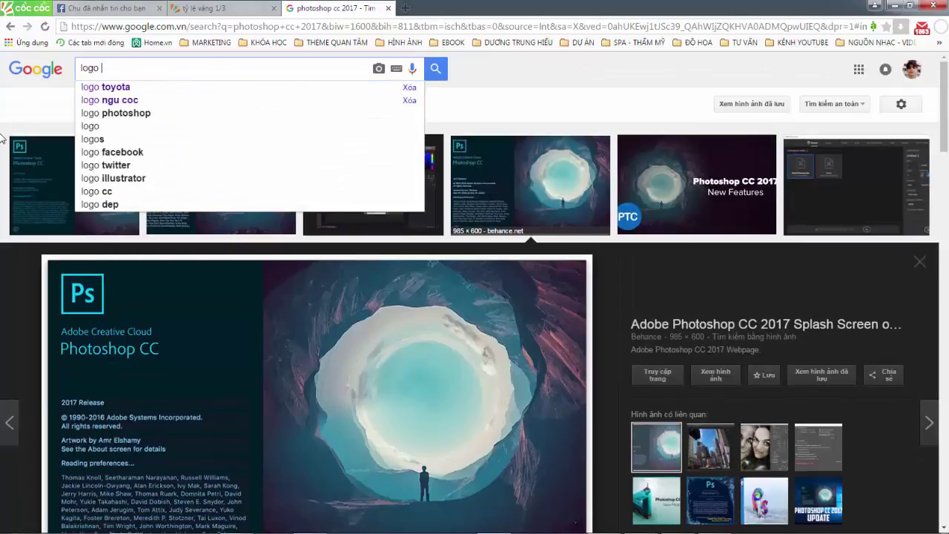
type("youtube")
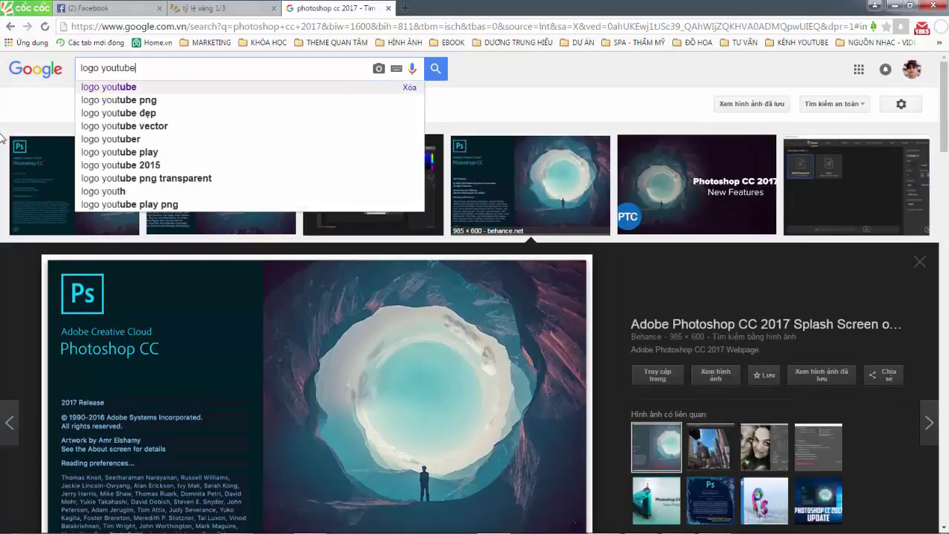
type(" png")
key("Return")
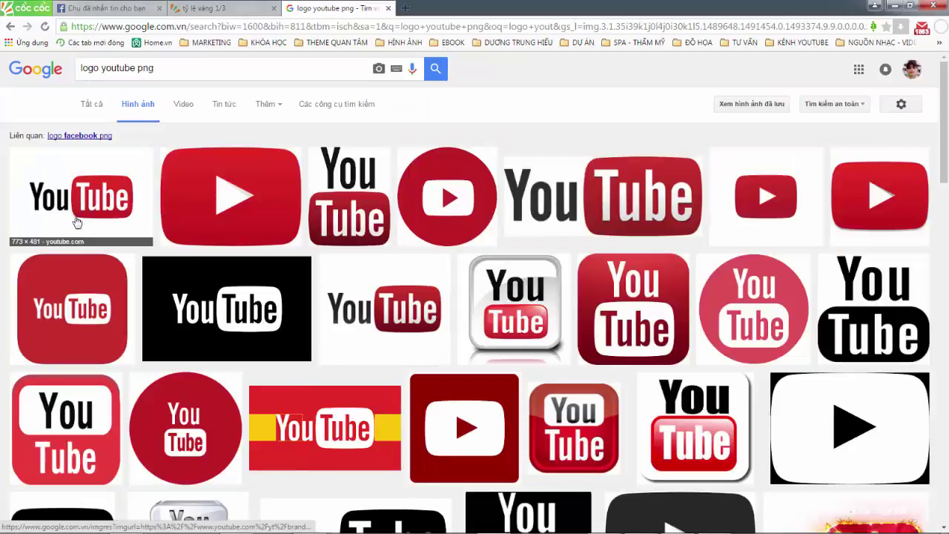
left_click(61, 208)
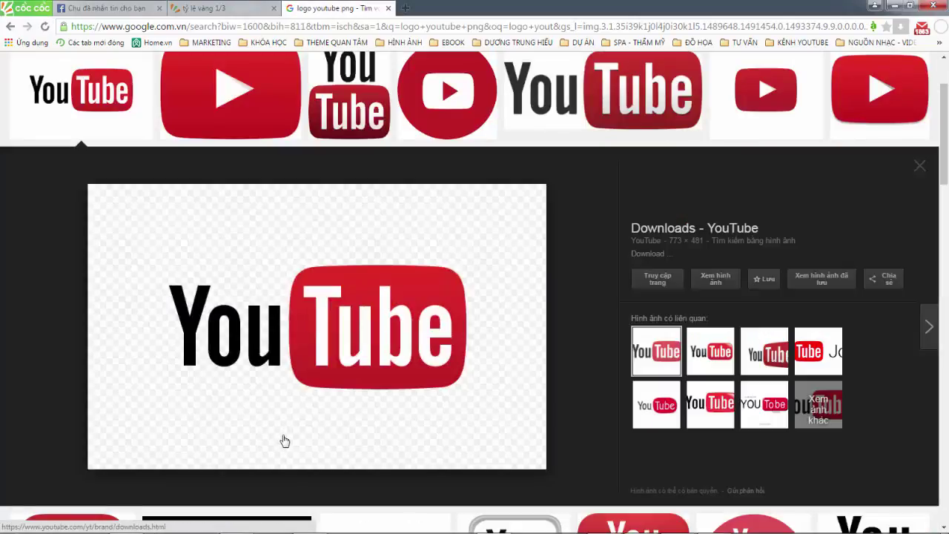
scroll(360, 323, "down", 2)
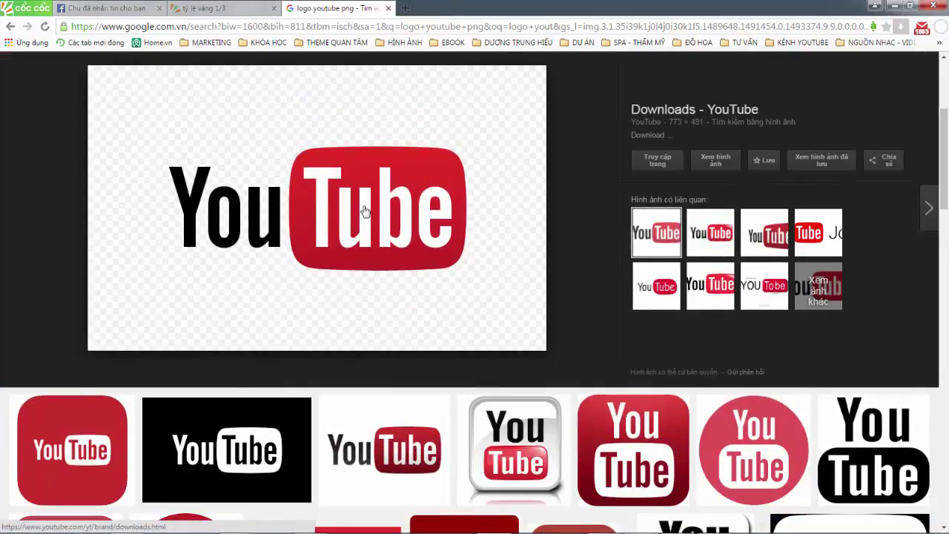
mouse_move(360, 216)
left_mouse_down()
mouse_move(280, 385)
mouse_move(136, 525)
left_mouse_up()
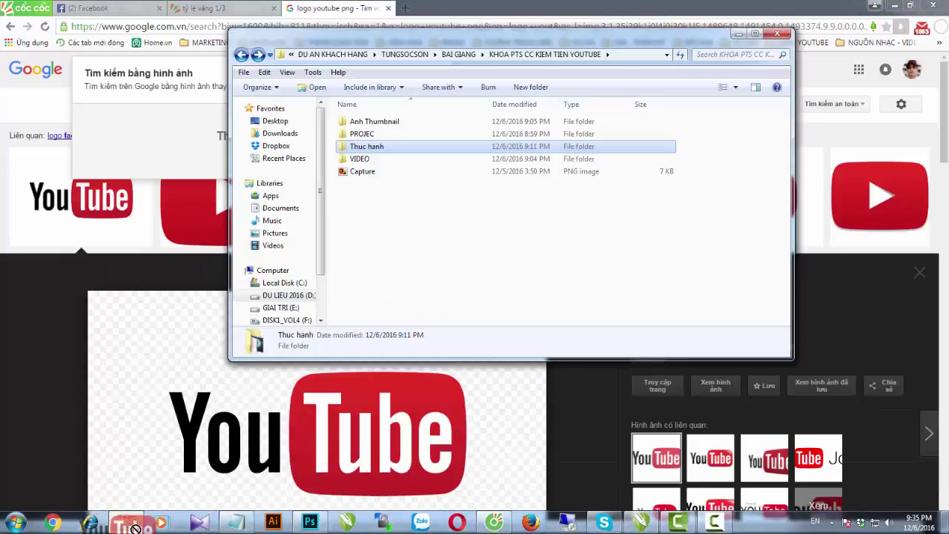
Save the logo as YouTube-logo-full_color.png in the course folder and drag it onto Untitled-1
left_click_drag(135, 526, 523, 236)
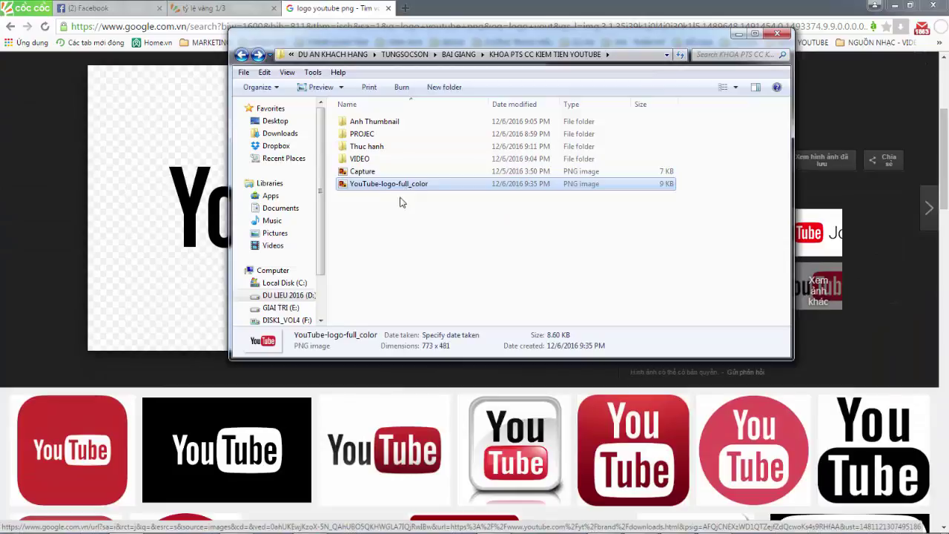
mouse_move(393, 184)
left_mouse_down()
mouse_move(386, 322)
mouse_move(385, 294)
mouse_move(280, 272)
left_mouse_up()
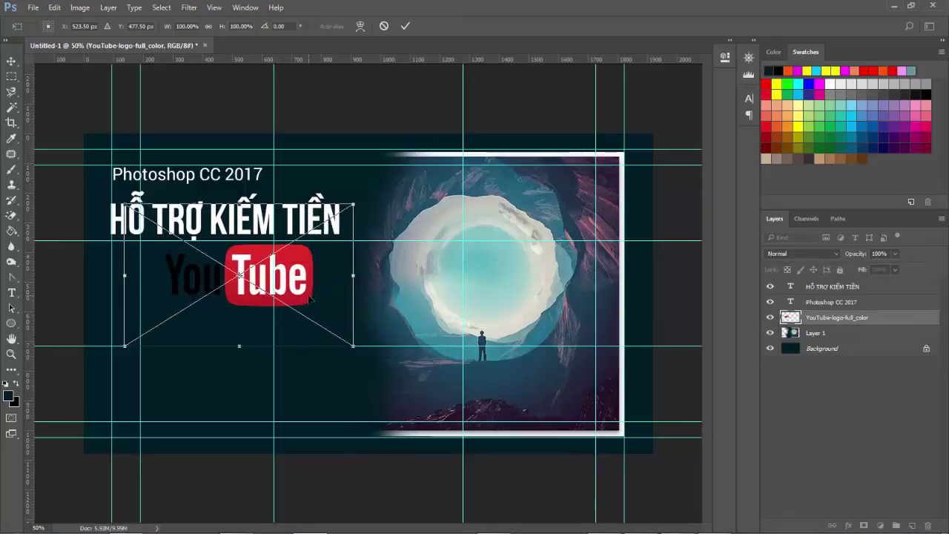
Place the YouTube logo and turn its black 'You' white with Hue/Saturation Lightness +100
key("Return")
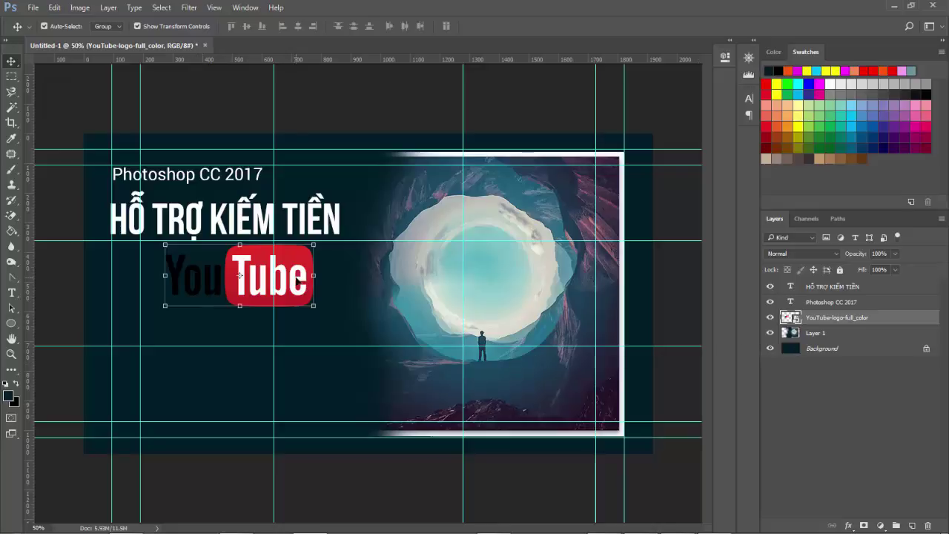
left_click(11, 76)
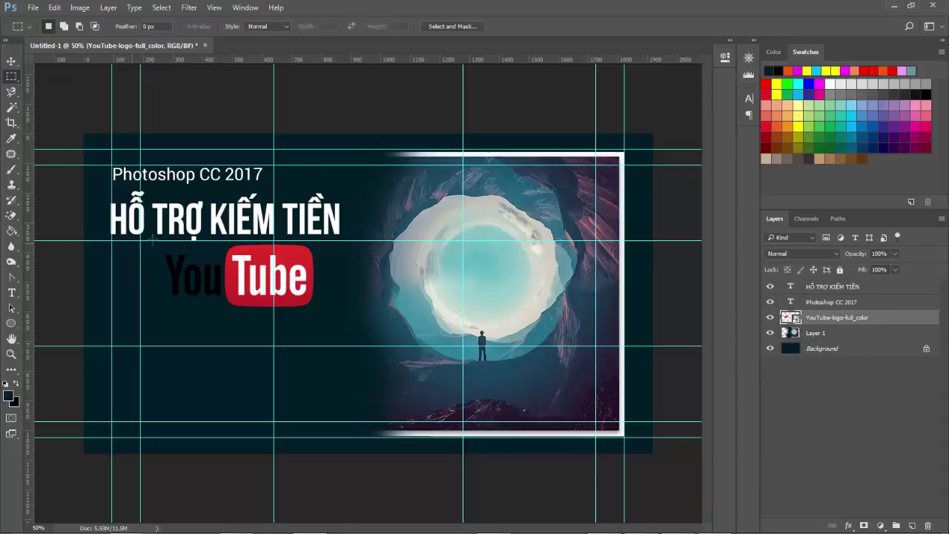
left_click_drag(157, 246, 222, 306)
key("ctrl+u")
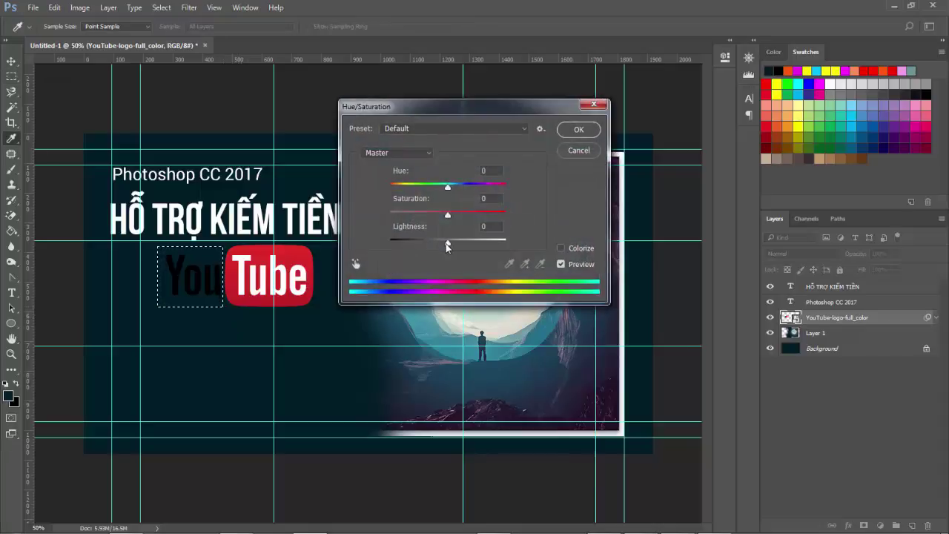
left_click_drag(447, 245, 523, 242)
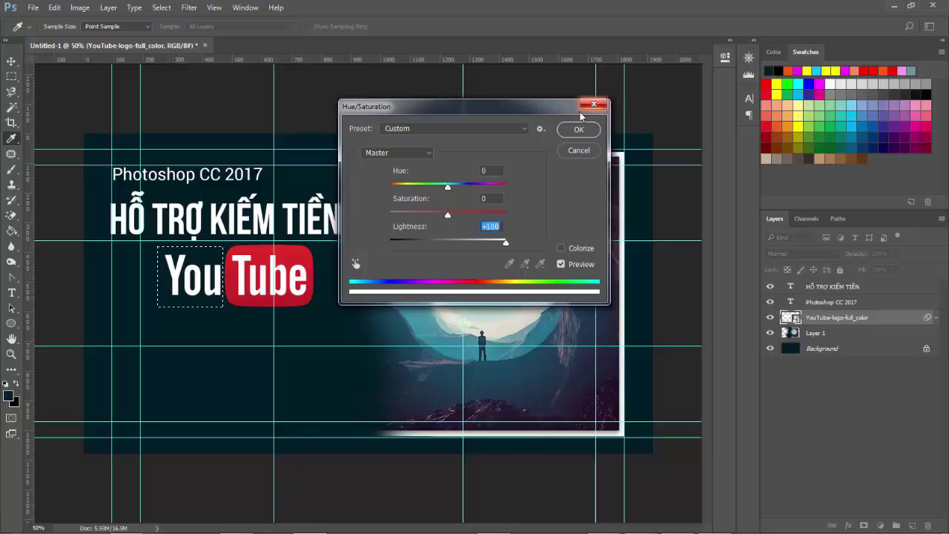
left_click(572, 137)
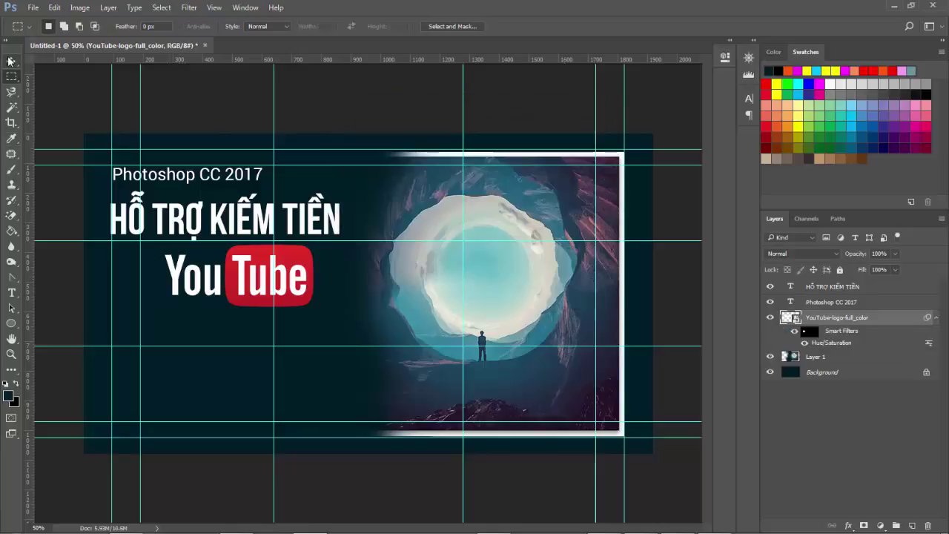
Cancel a transform on the logo and open its embedded YouTube-logo-full_color.png as a separate document
left_click(61, 147)
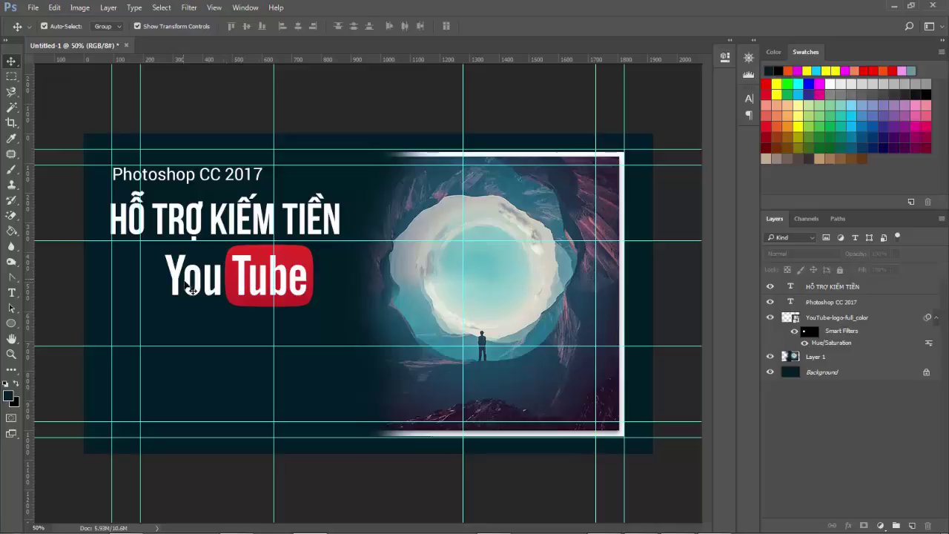
left_click(241, 274)
left_click(165, 305)
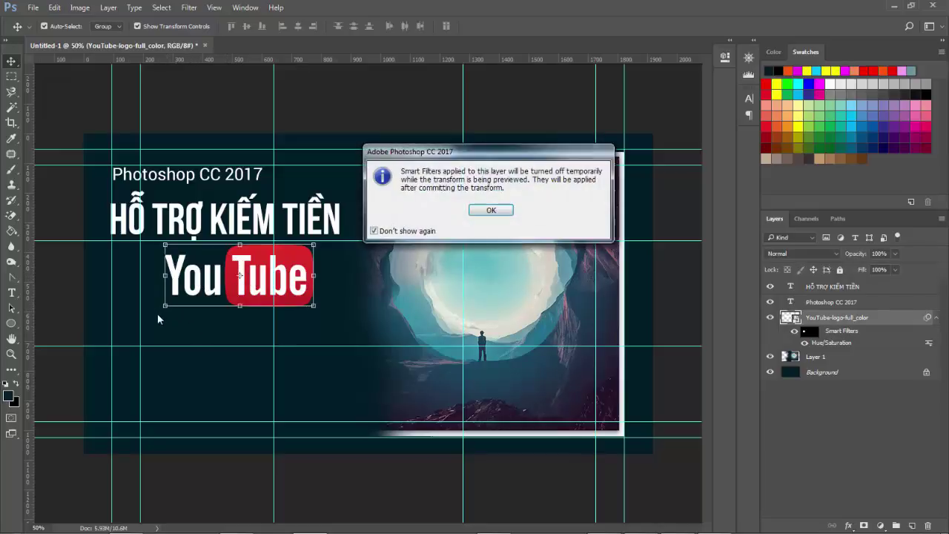
left_click(510, 212)
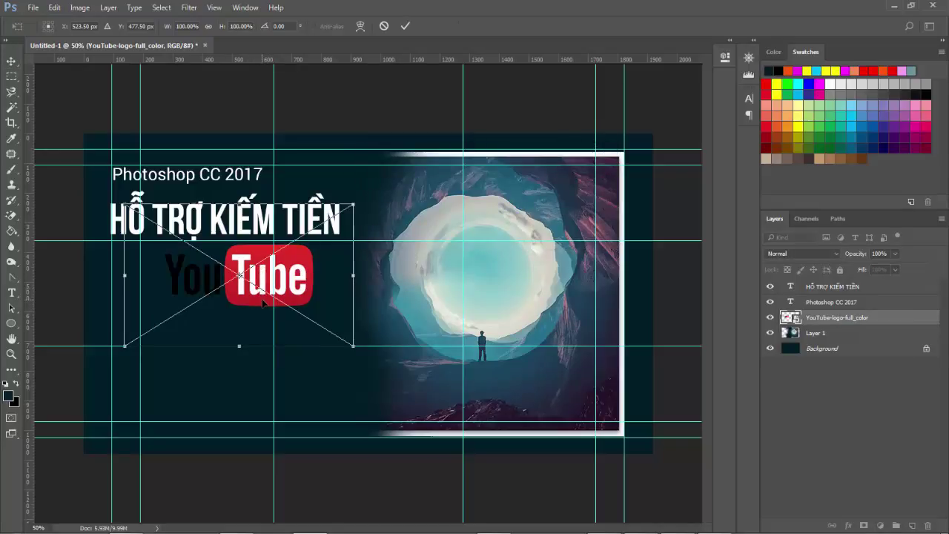
left_click(11, 76)
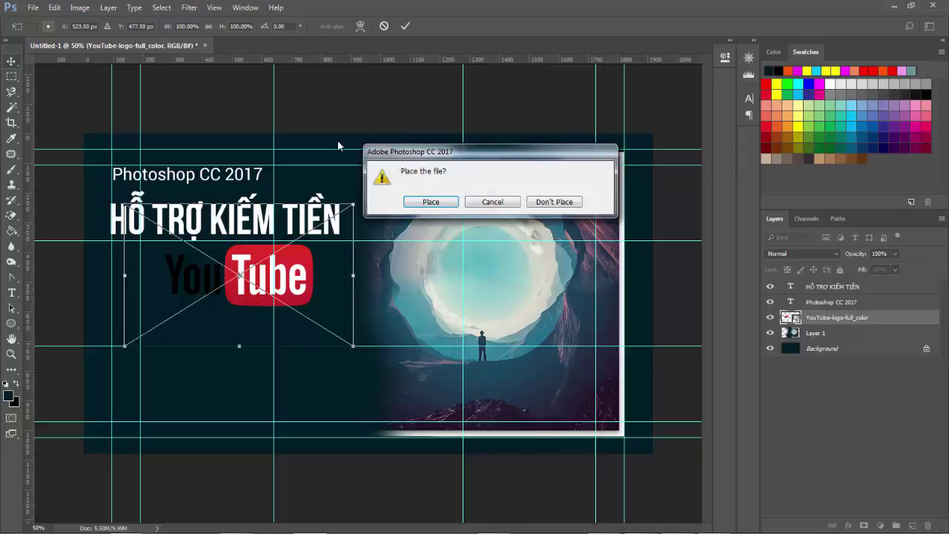
left_click(562, 201)
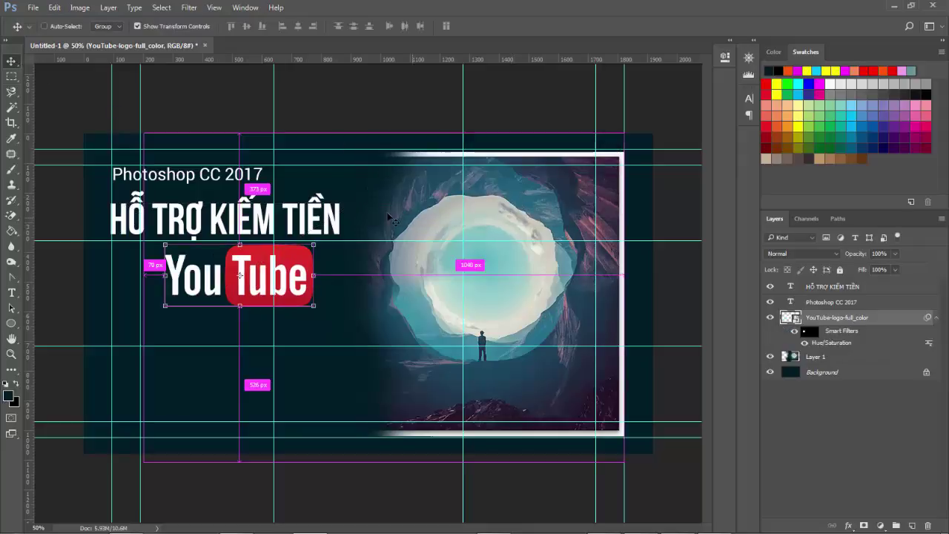
left_click(820, 320)
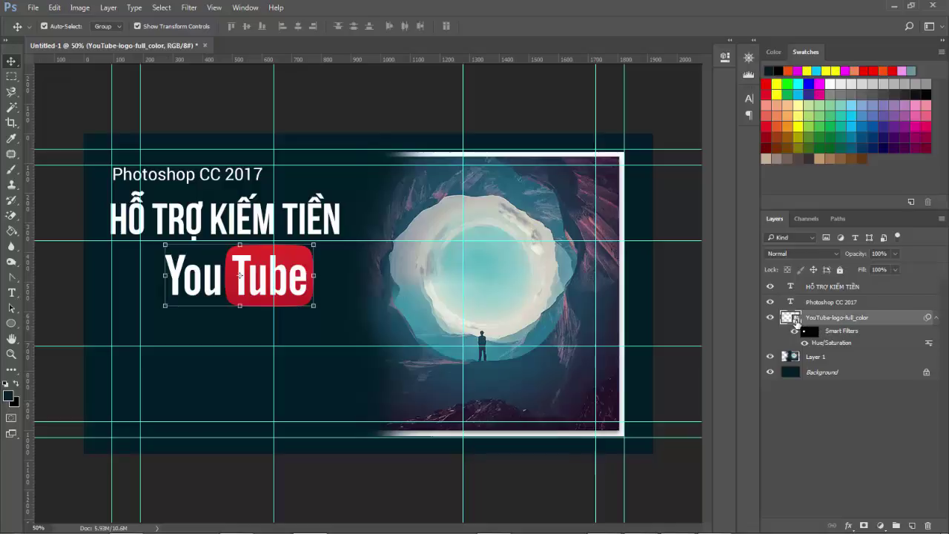
double_click(797, 323)
left_click(493, 213)
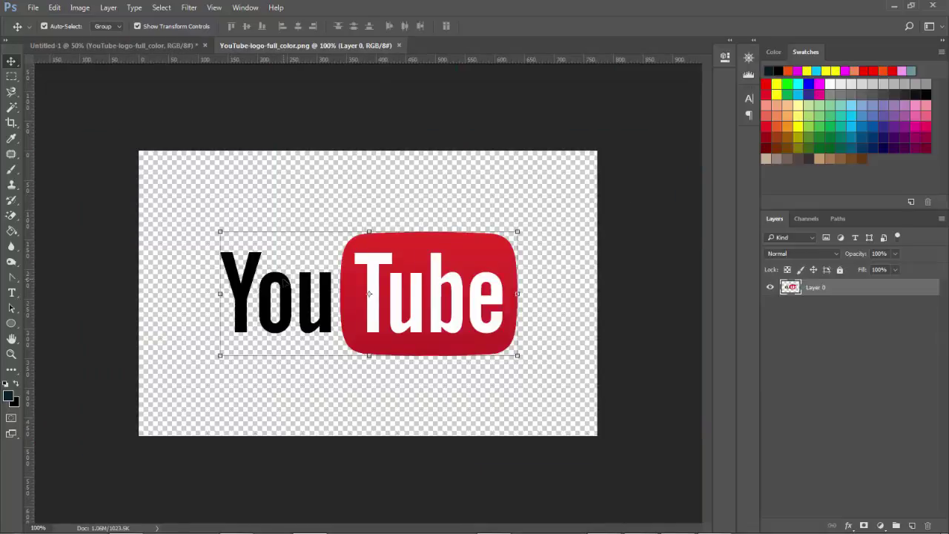
Lighten the source file's 'You' lettering to white at Lightness +100, save, and return to Untitled-1
left_click(230, 208)
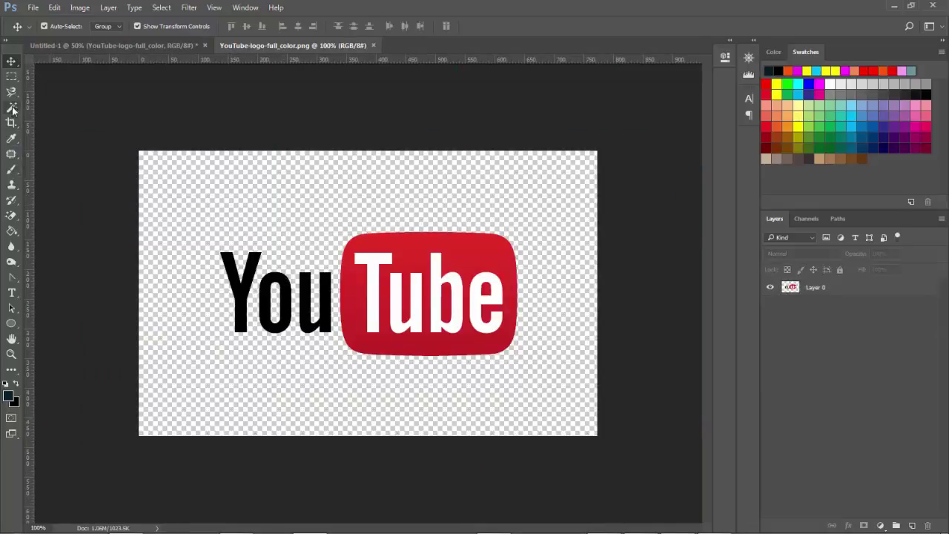
left_click(11, 77)
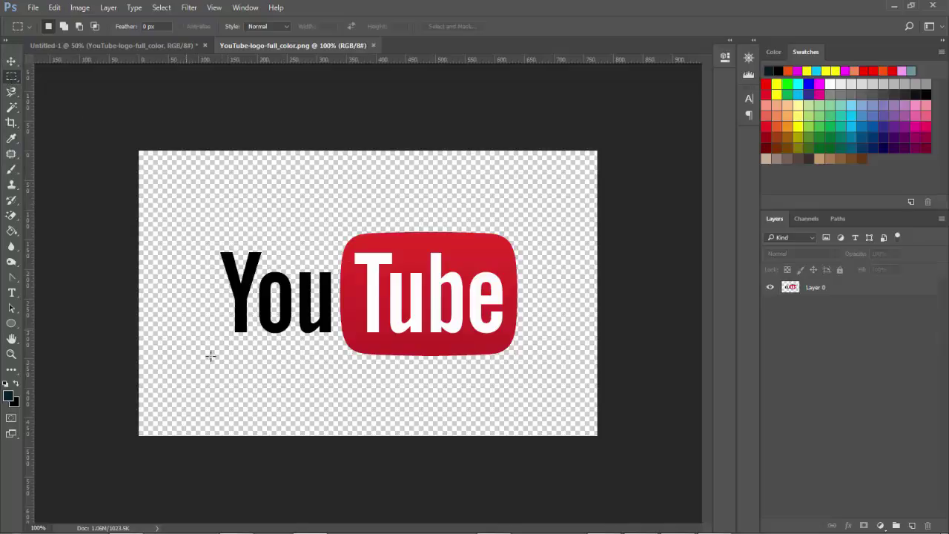
left_click_drag(191, 228, 337, 382)
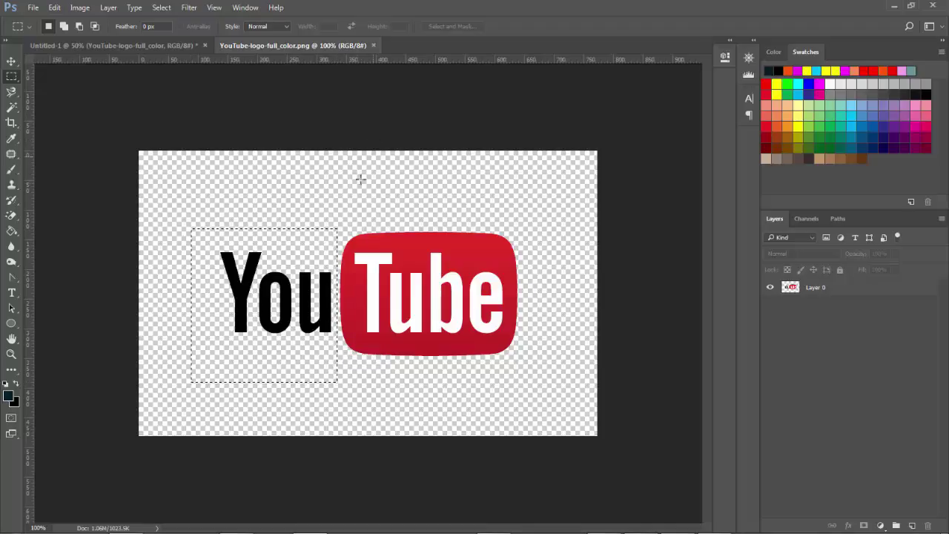
left_click(814, 289)
key("ctrl+u")
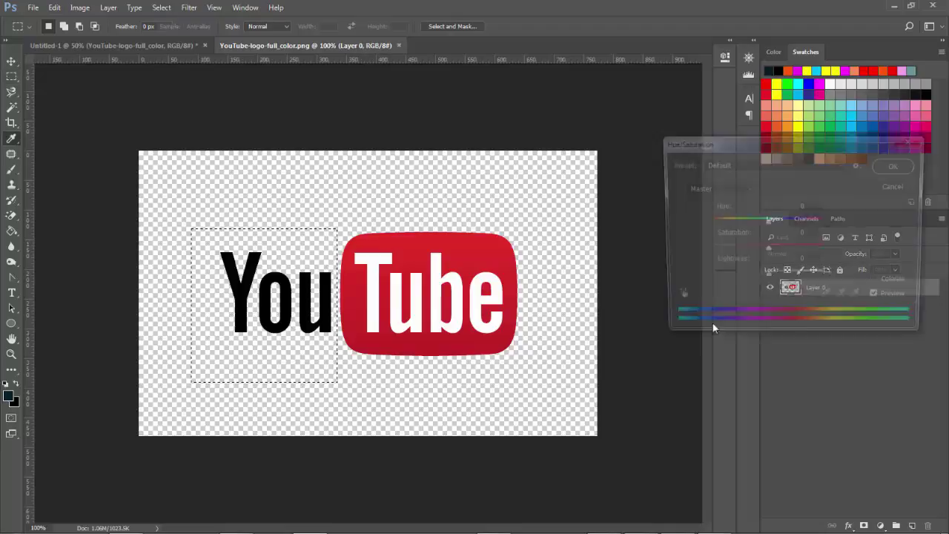
left_click_drag(768, 280, 844, 276)
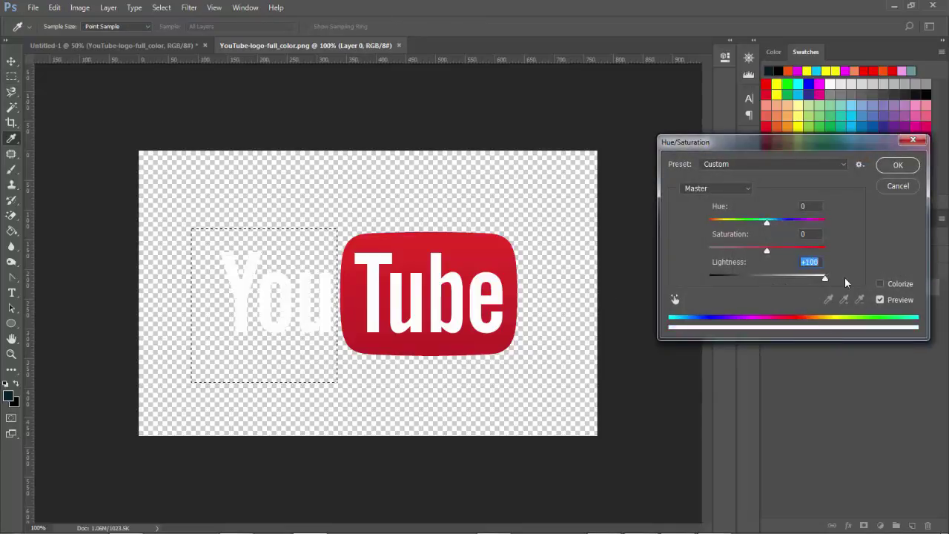
left_click(897, 165)
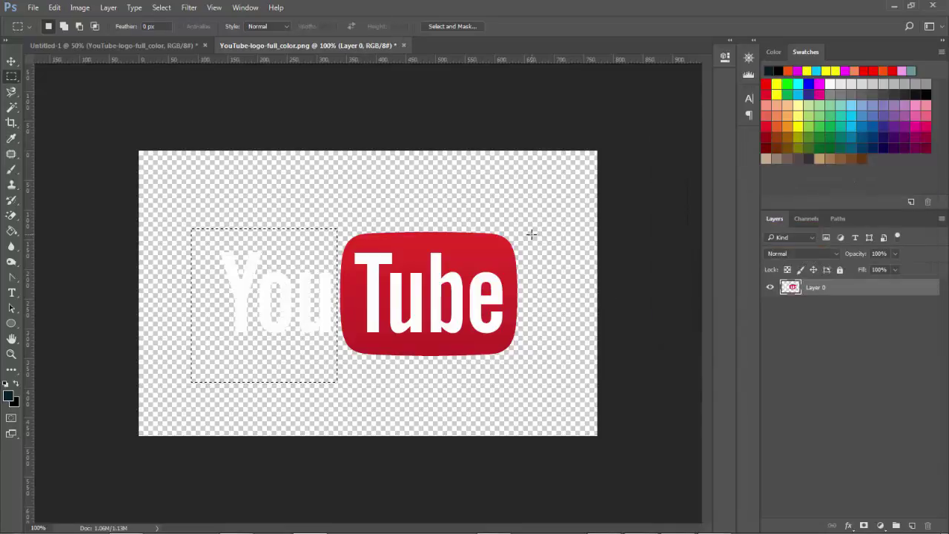
key("ctrl+s")
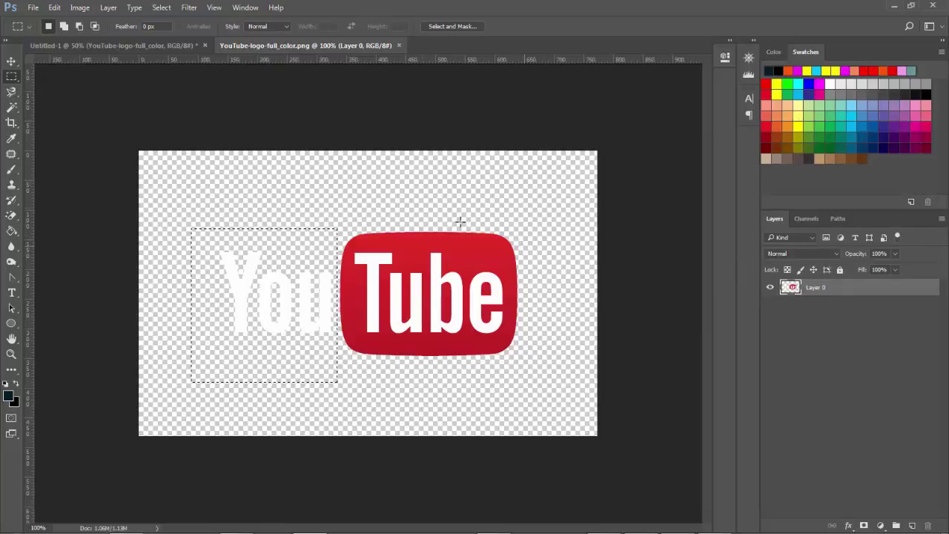
left_click(153, 45)
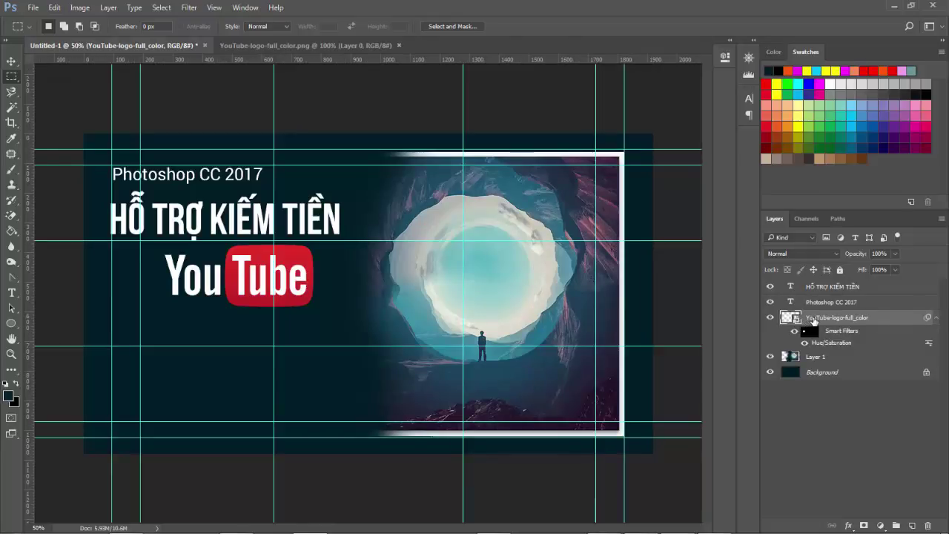
Rasterize the YouTube-logo-full_color layer in Untitled-1 so its smart filter becomes pixels
right_click(814, 320)
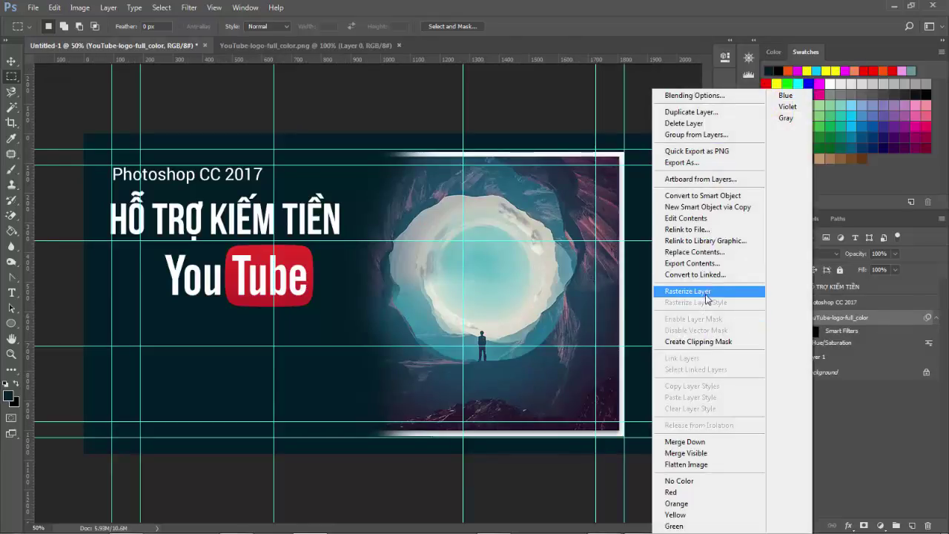
left_click(710, 291)
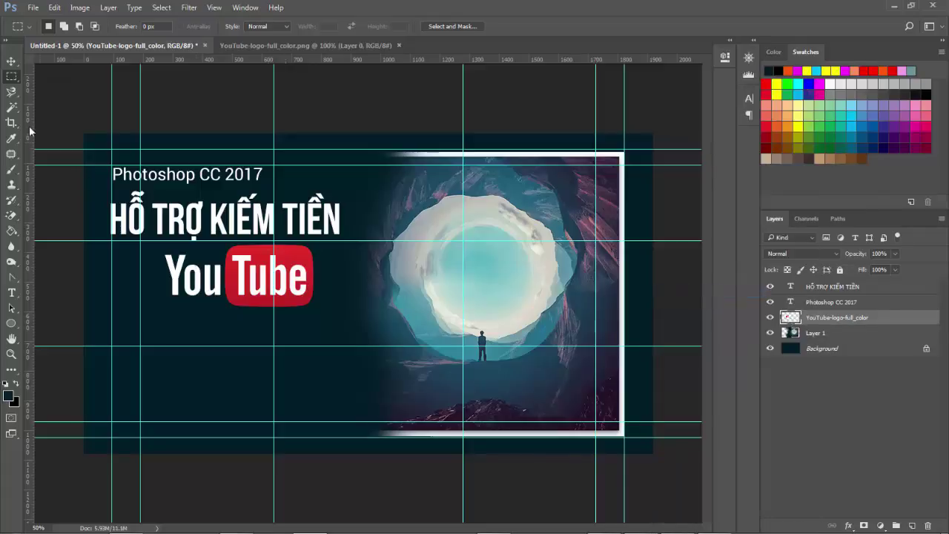
left_click(11, 61)
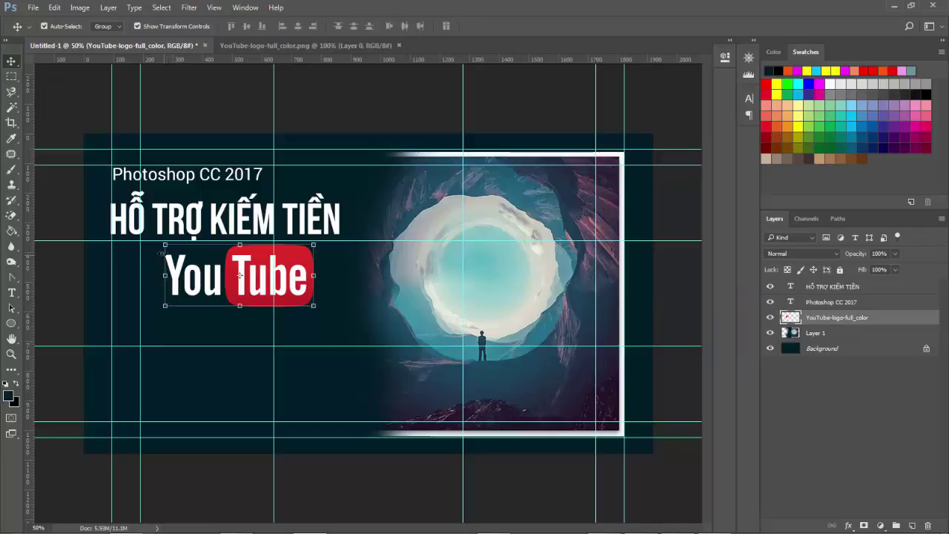
left_click(300, 46)
Scale the YouTube logo up to about 120% and centre it under the headline
left_click_drag(358, 259, 239, 276)
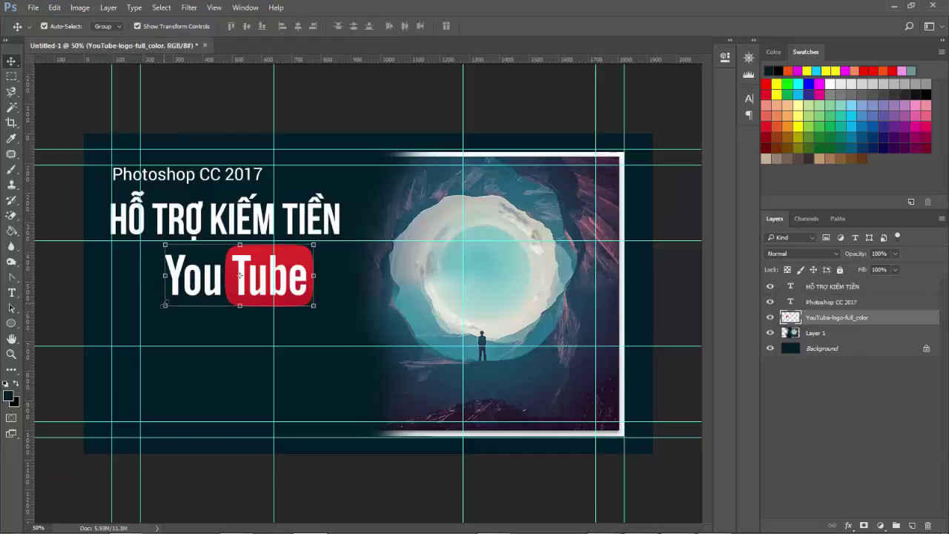
mouse_move(165, 305)
left_mouse_down()
mouse_move(137, 332)
mouse_move(144, 326)
left_mouse_up()
key("Return")
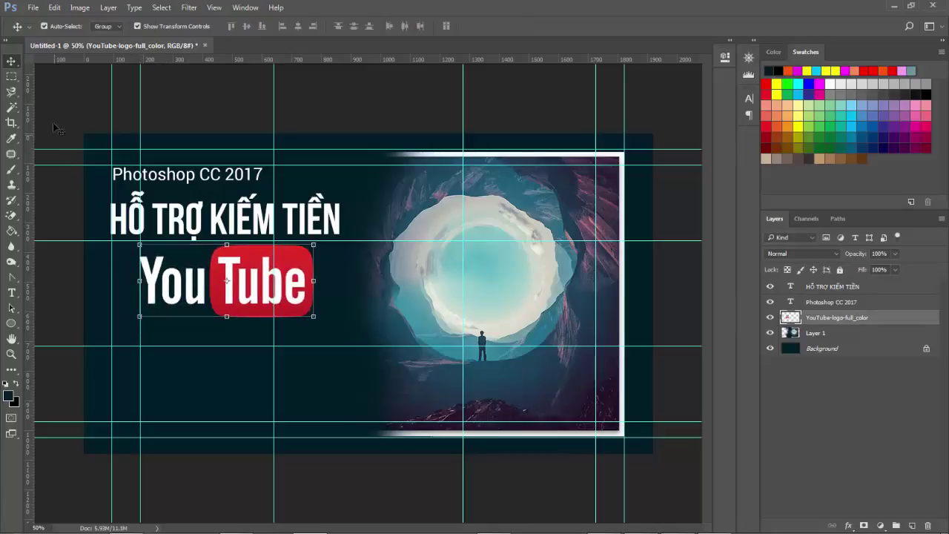
left_click(55, 128)
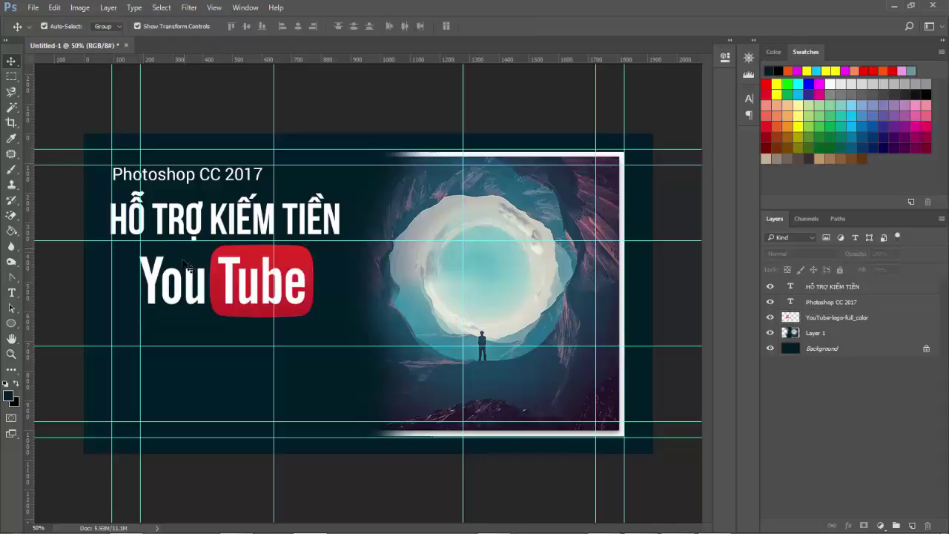
left_click(252, 275)
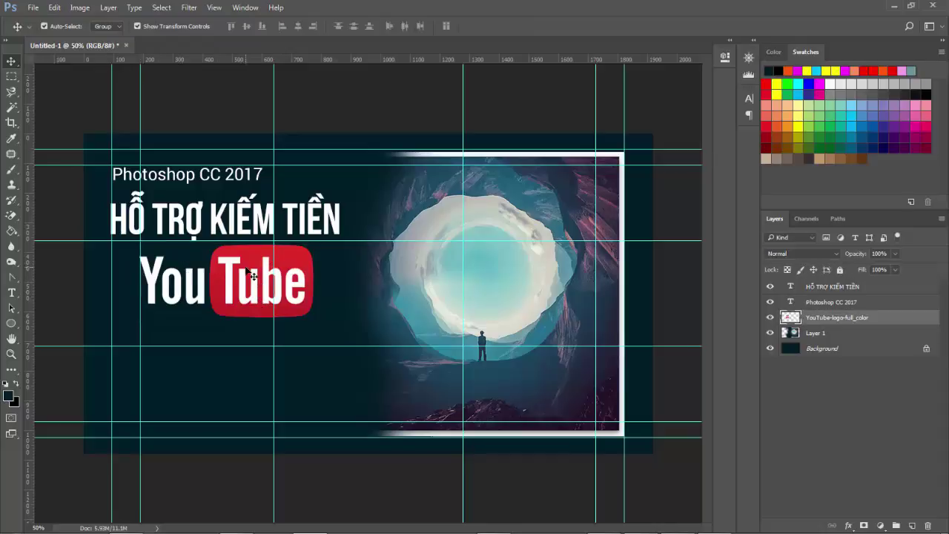
left_click_drag(252, 276, 236, 267)
left_click(253, 146)
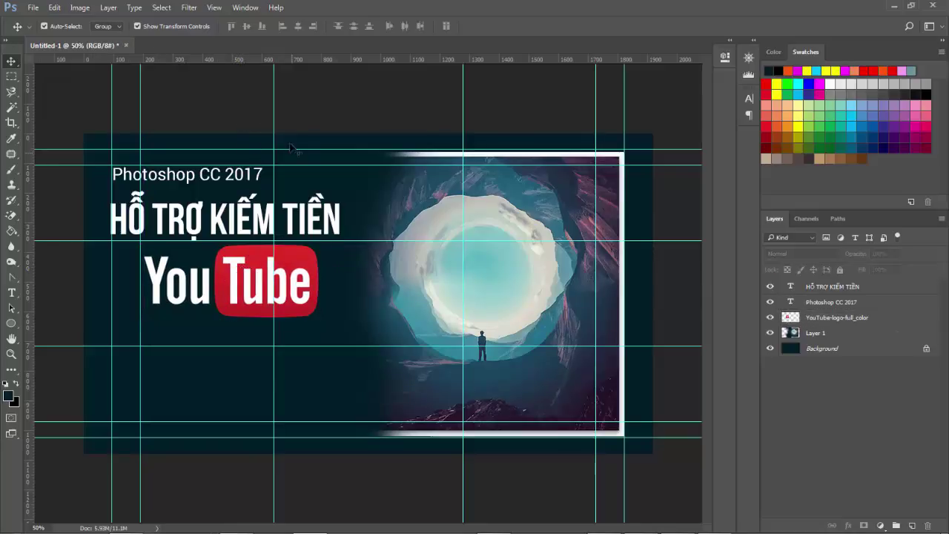
Scale the HỖ TRỢ KIẾM TIỀN headline up to about 104.69% with Free Transform
left_click(264, 222)
key("ctrl+t")
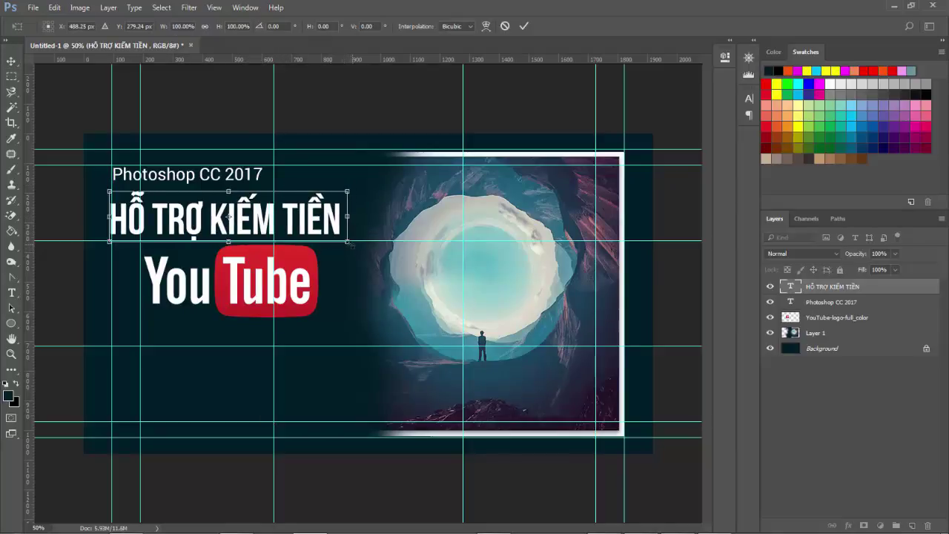
left_click_drag(350, 243, 363, 250)
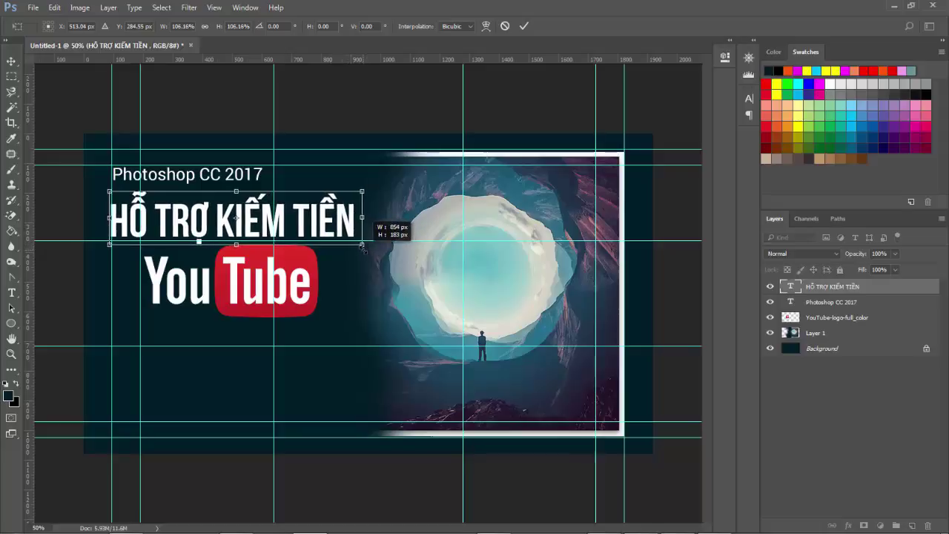
left_click_drag(360, 249, 360, 249)
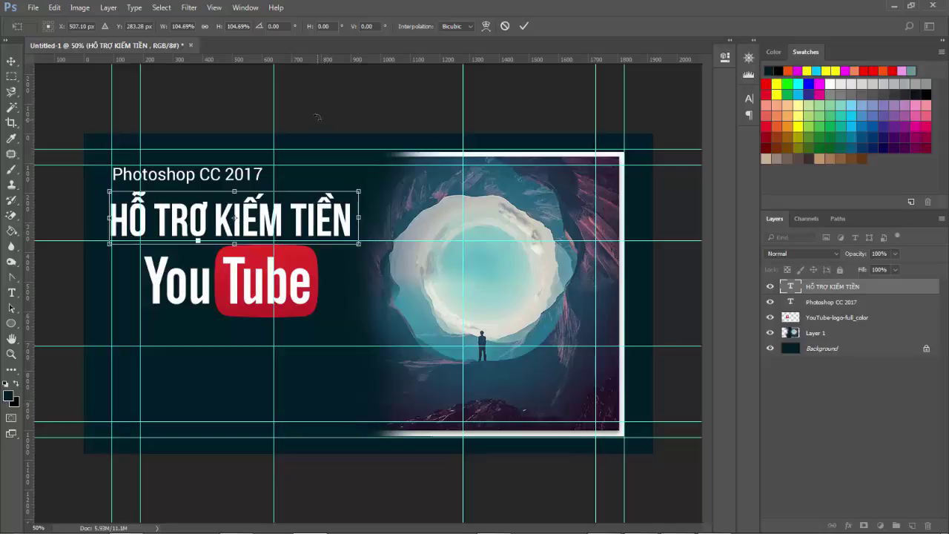
key("Return")
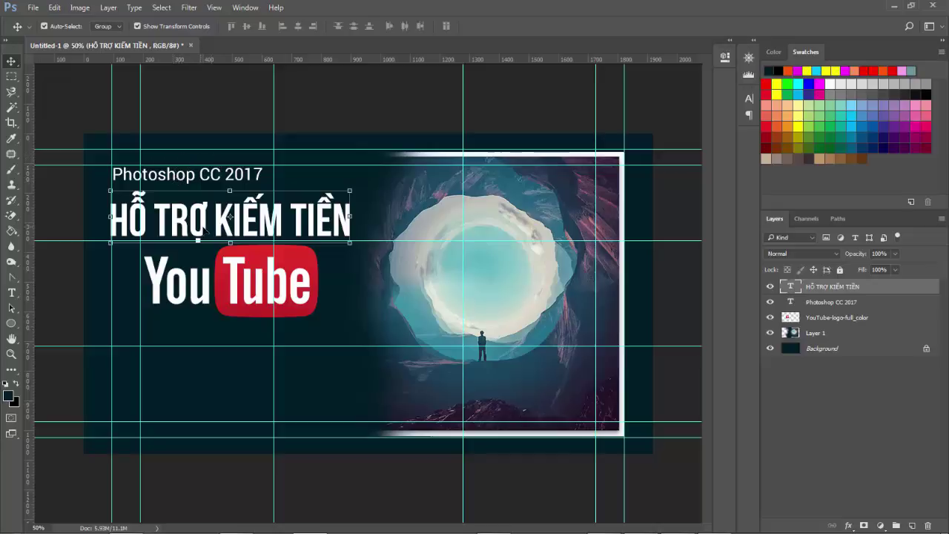
Drag the YouTube logo up so it overlaps the headline's lower edge
left_click(210, 118)
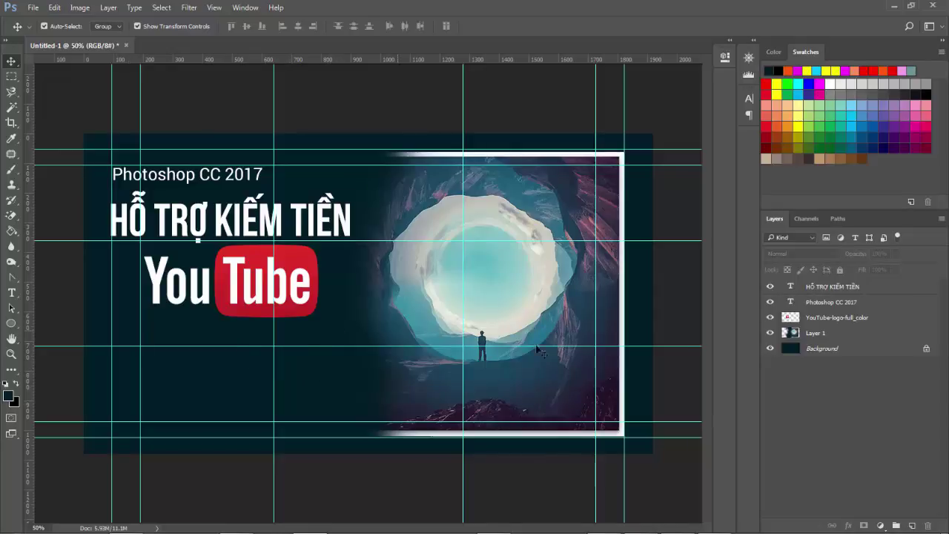
left_click(825, 318)
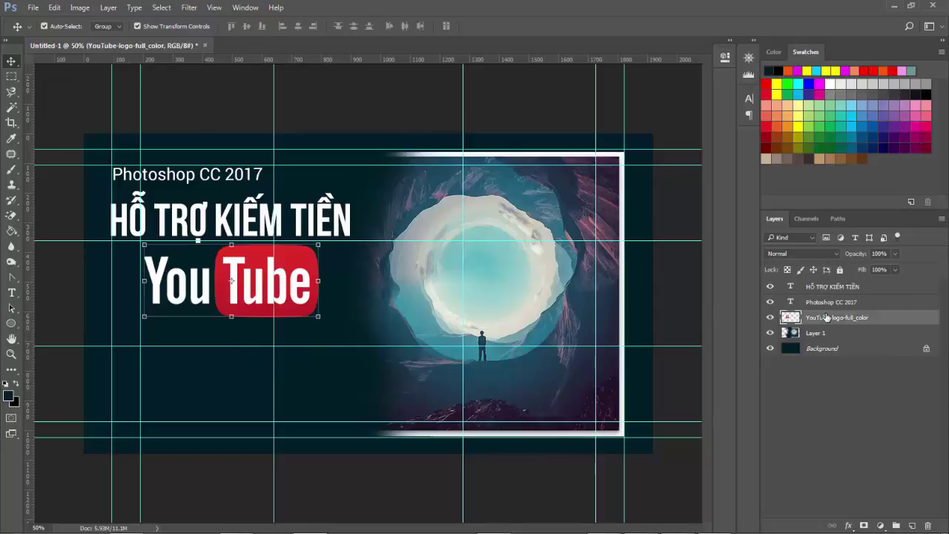
left_click(824, 288)
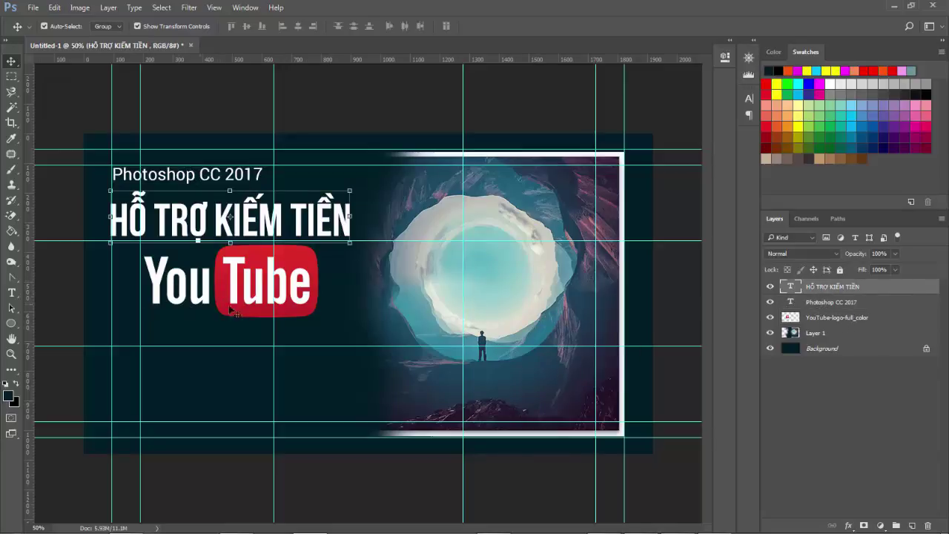
left_click_drag(296, 285, 293, 252)
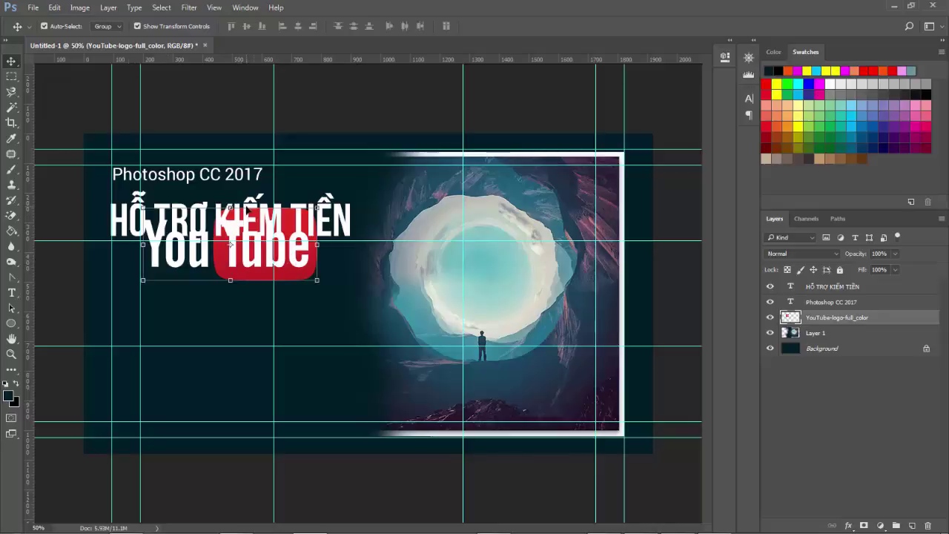
Check the headline, subtitle, Background and logo layers, ending with the YouTube logo layer selected
left_click(818, 333)
left_click(822, 289)
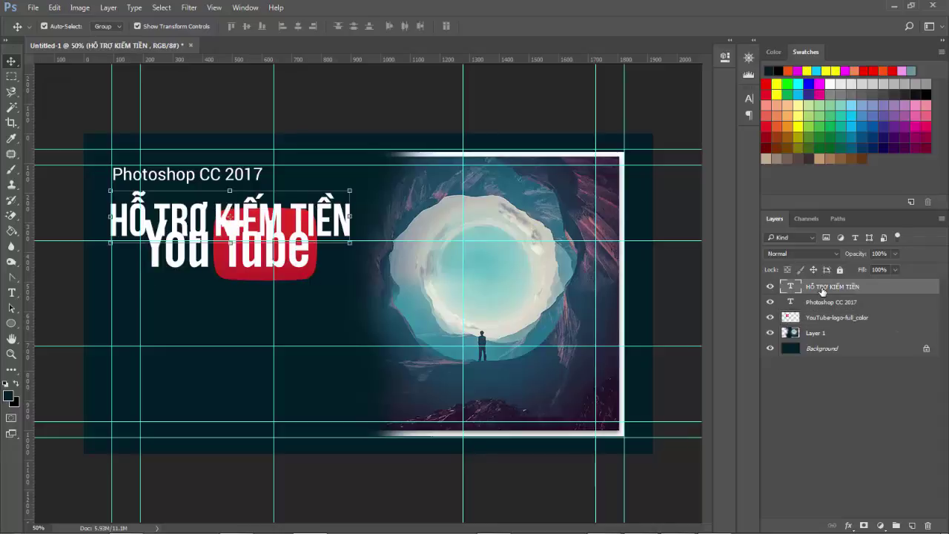
left_click(826, 304)
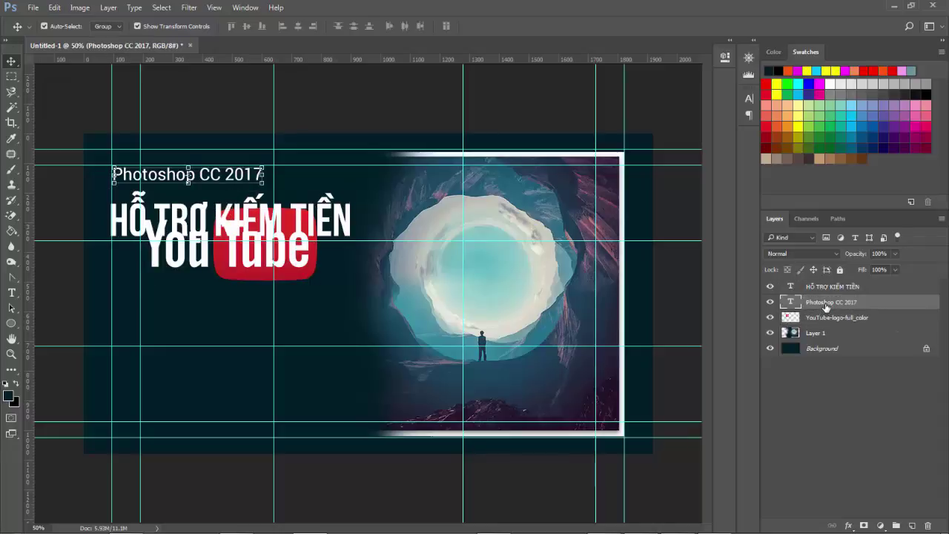
left_click(831, 320)
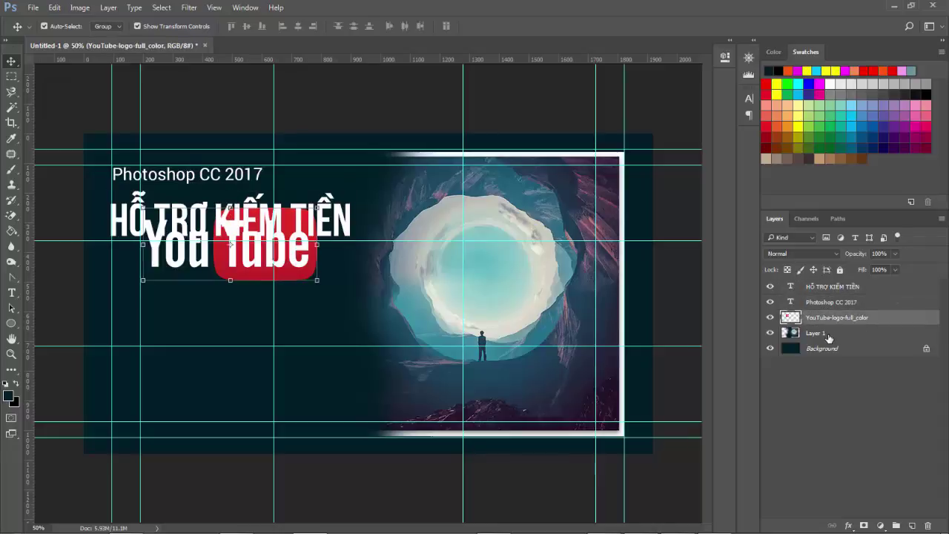
left_click(829, 351)
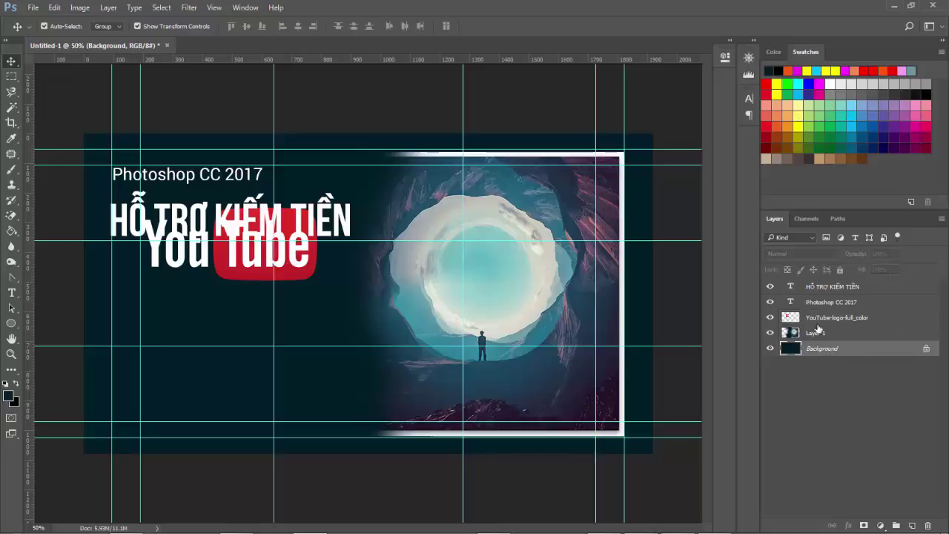
left_click(818, 320)
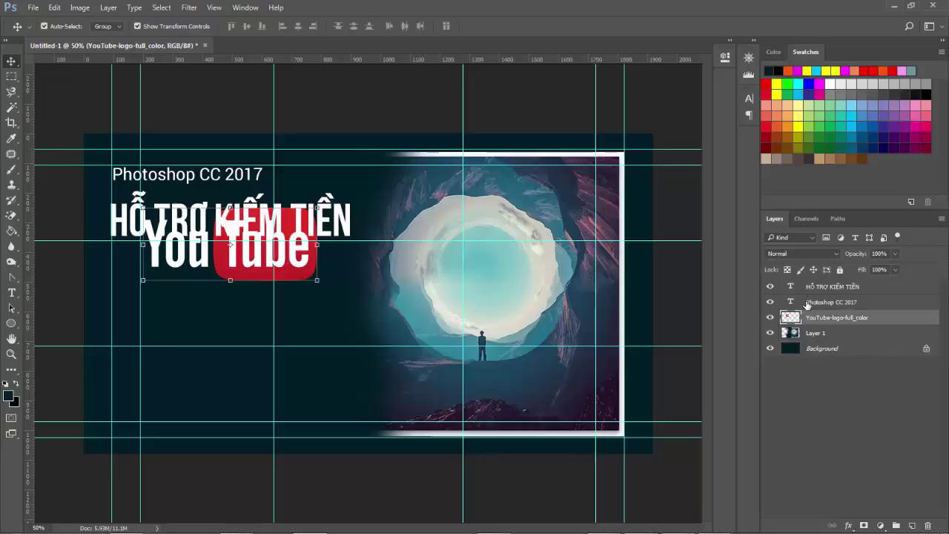
Move the YouTube logo layer on top, tuck it under the headline, then select the HỖ TRỢ KIẾM TIỀN layer
left_click_drag(816, 320, 813, 281)
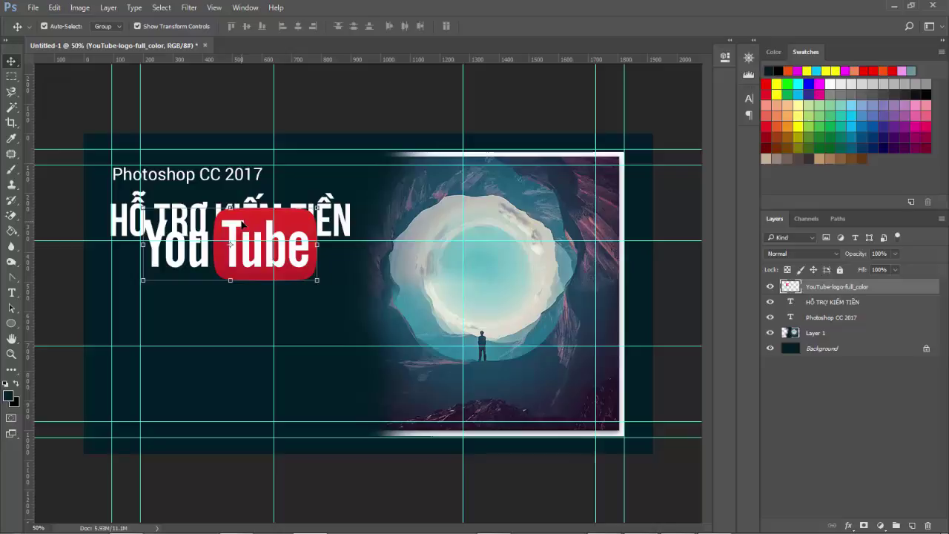
left_click_drag(242, 224, 239, 268)
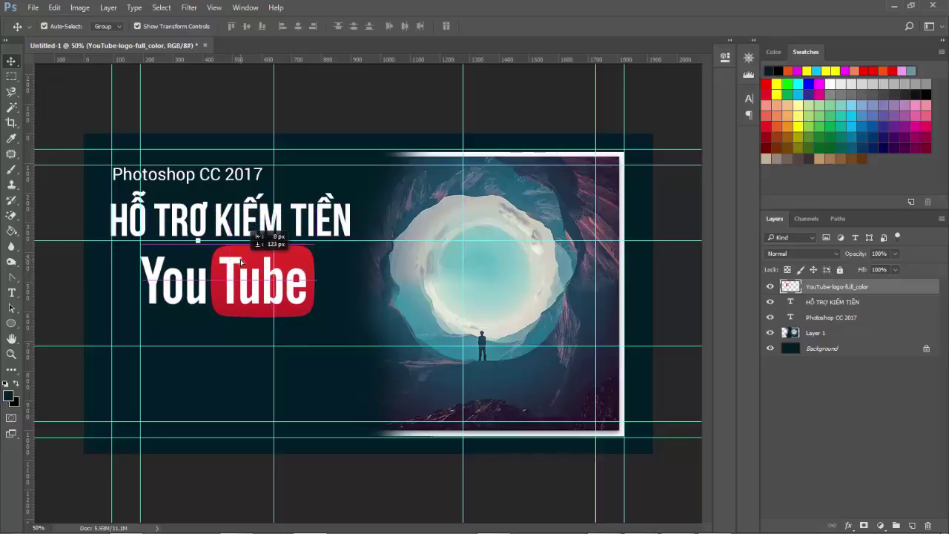
left_click_drag(240, 268, 238, 261)
left_click_drag(296, 265, 286, 265)
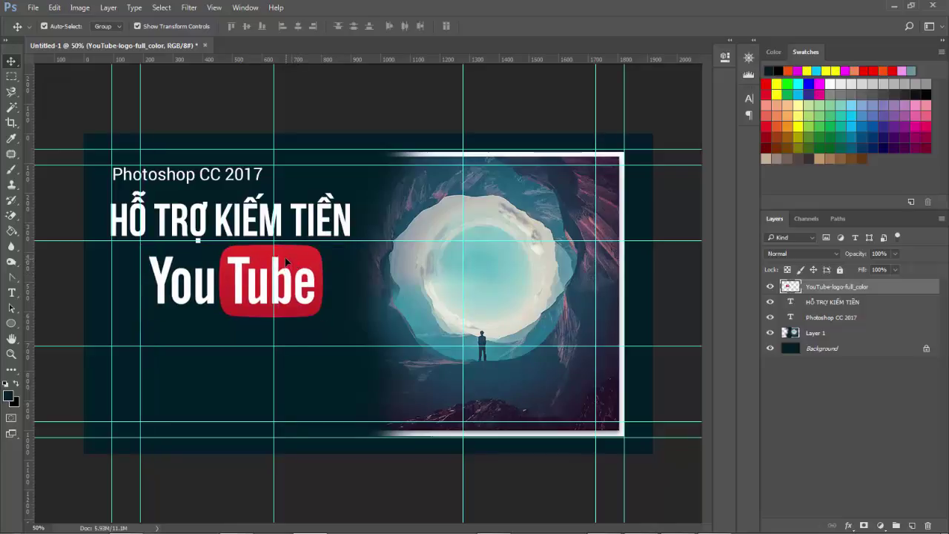
left_click(286, 259)
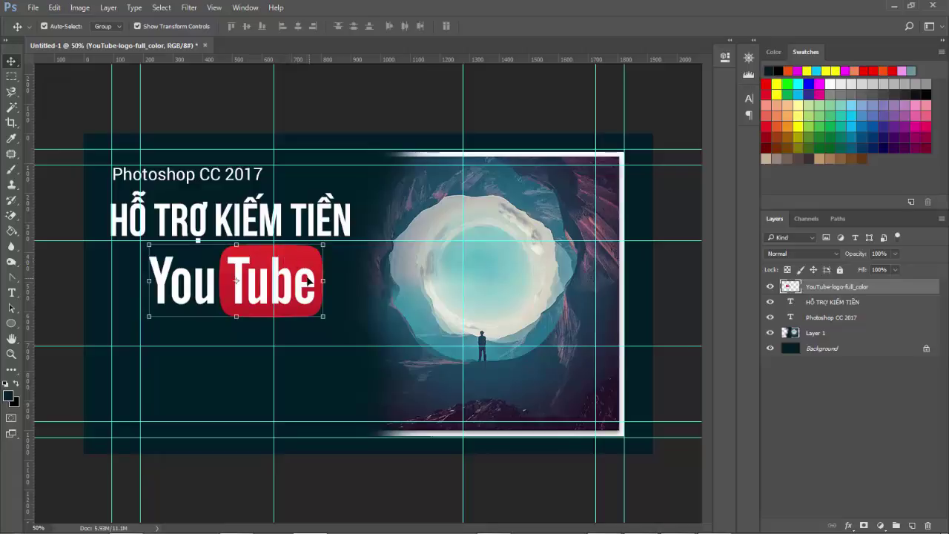
left_click_drag(308, 281, 306, 281)
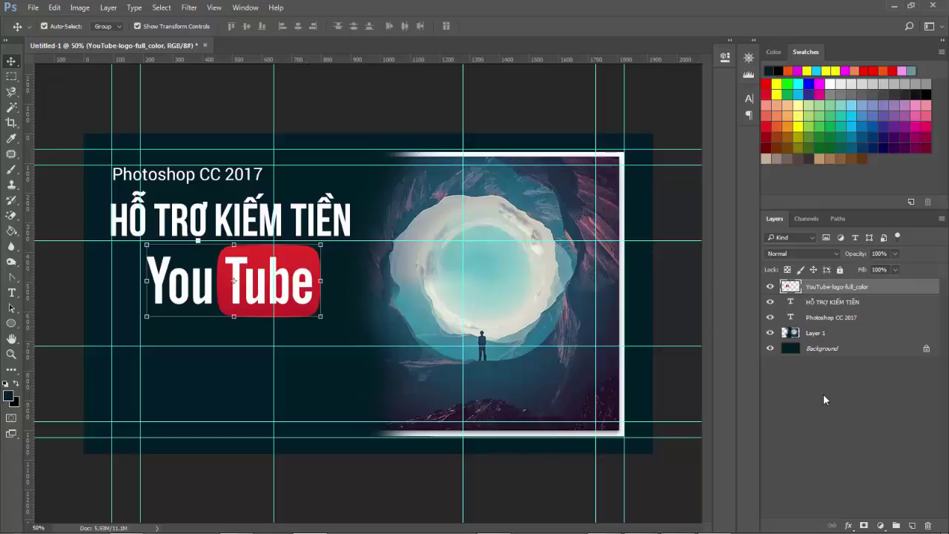
left_click(817, 307)
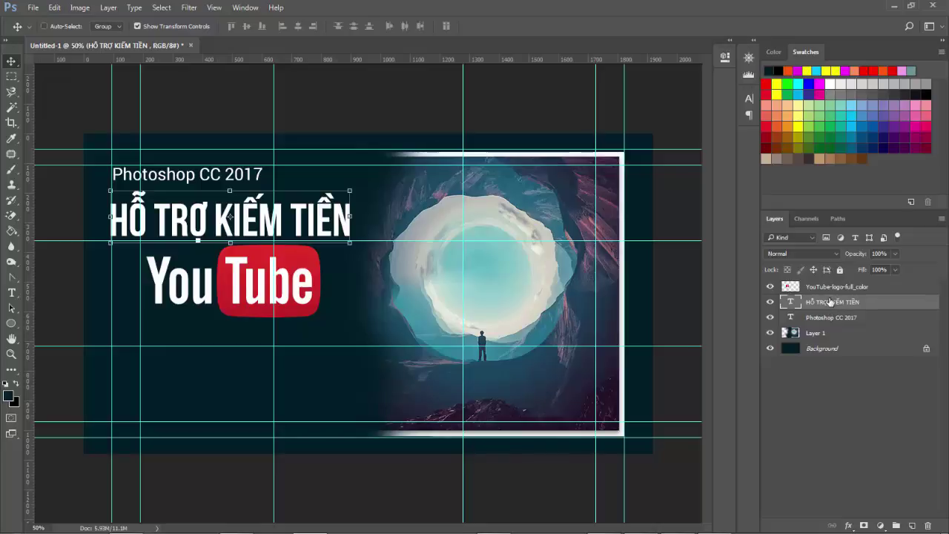
Duplicate the HỖ TRỢ KIẾM TIỀN title, shrink the copy to about 58.79% and place it under the logo
key("ctrl+j")
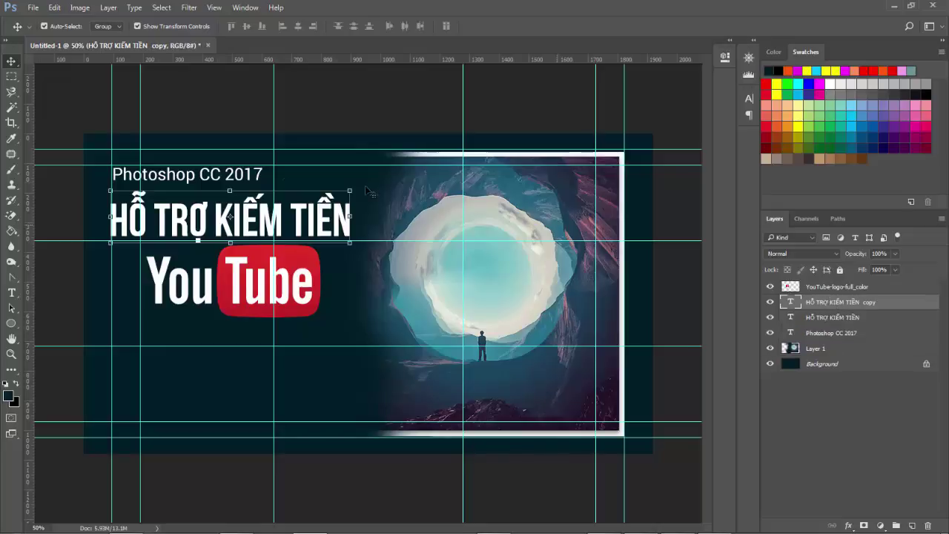
left_click_drag(315, 210, 319, 337)
left_click_drag(350, 373, 365, 374)
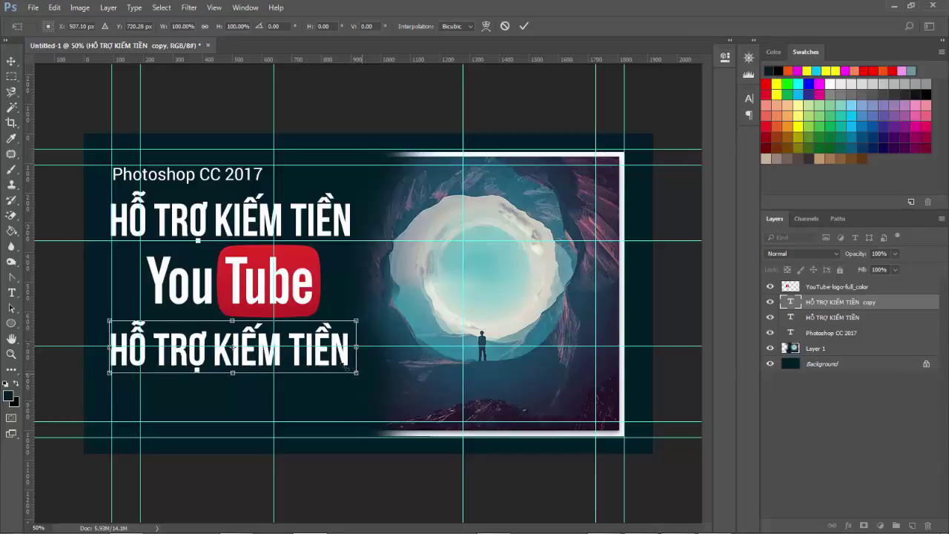
mouse_move(364, 375)
left_mouse_down()
mouse_move(262, 353)
mouse_move(277, 351)
mouse_move(245, 337)
mouse_move(373, 336)
left_mouse_up()
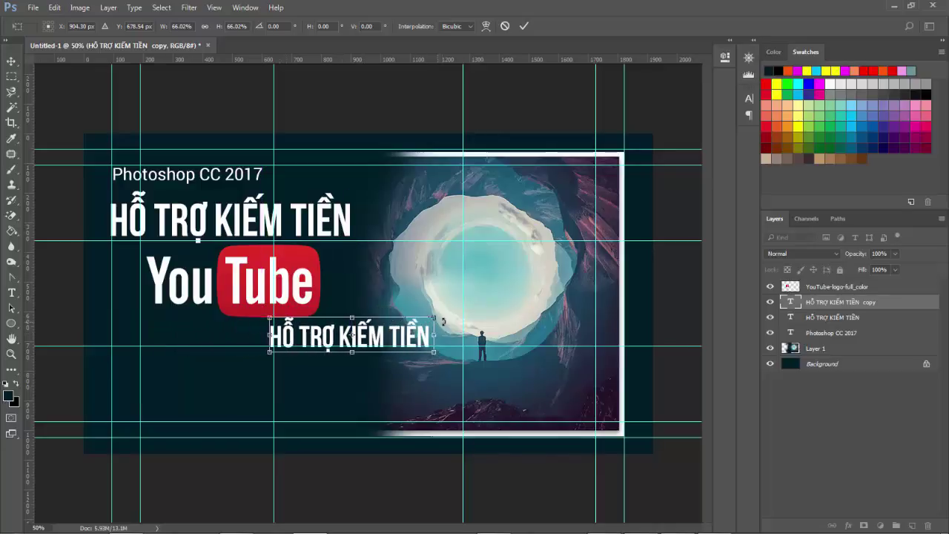
mouse_move(434, 316)
left_mouse_down()
mouse_move(416, 321)
mouse_move(402, 366)
mouse_move(331, 367)
left_mouse_up()
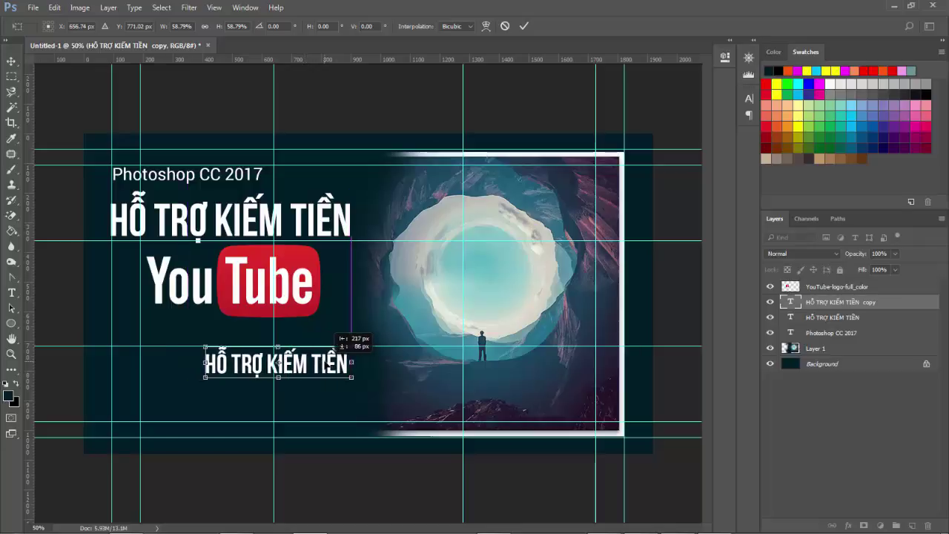
left_click_drag(331, 366, 329, 351)
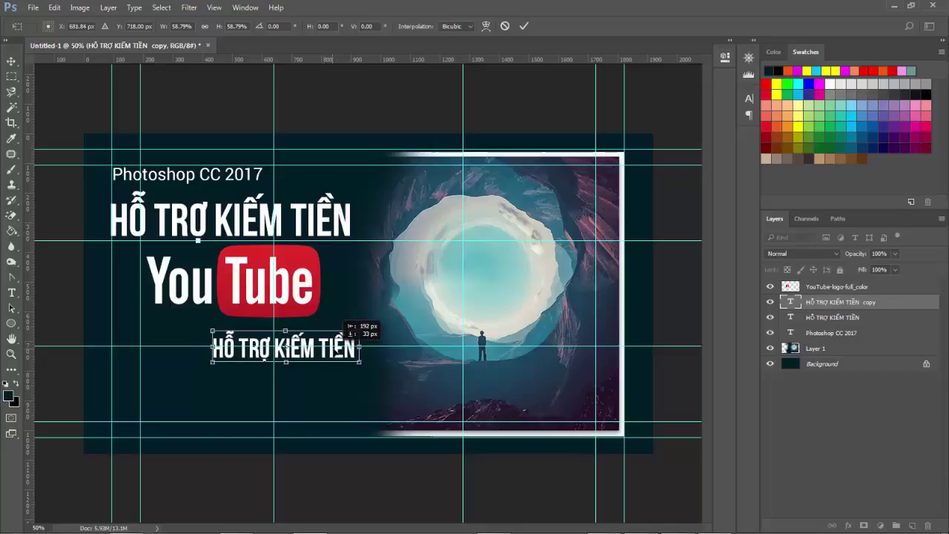
left_click_drag(331, 350, 344, 351)
key("Return")
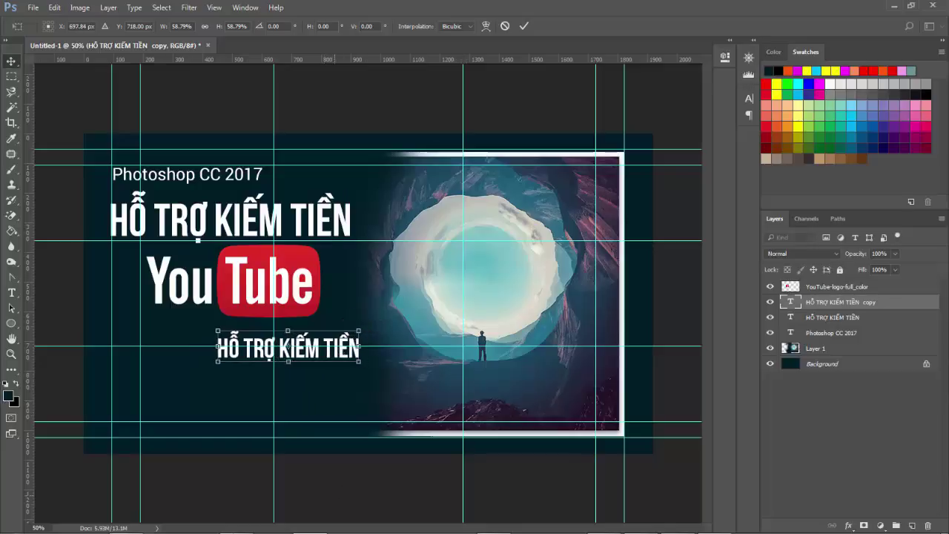
Check the Notepad list of thumbnail text lines for the next subtitle
left_click(237, 525)
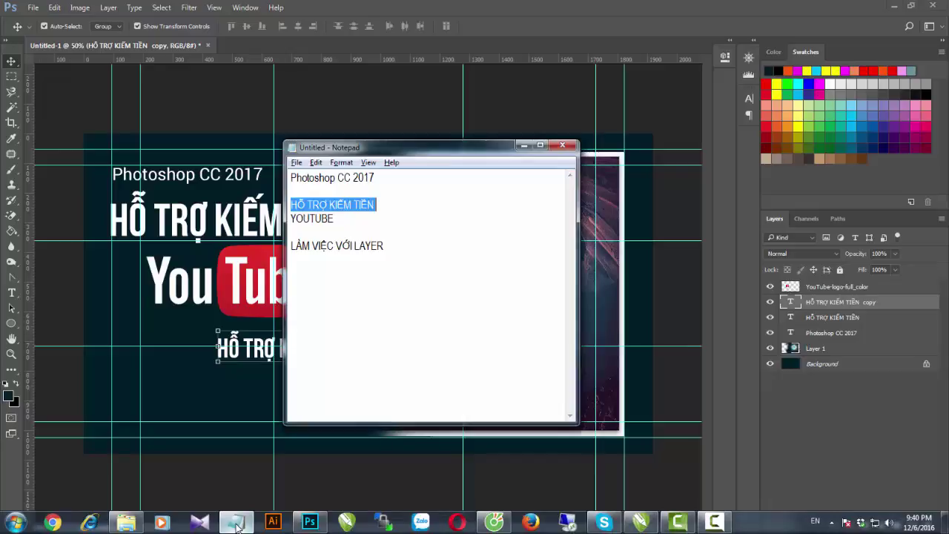
left_click(318, 245)
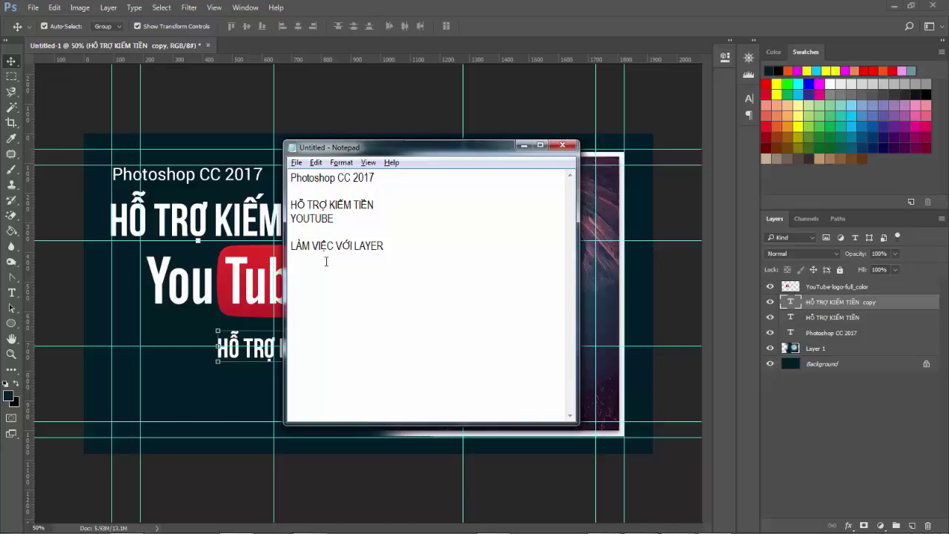
Retype the copied title's text as 'SỬ DỤNG HIỆU ỨNG CHỮ'
left_click(239, 349)
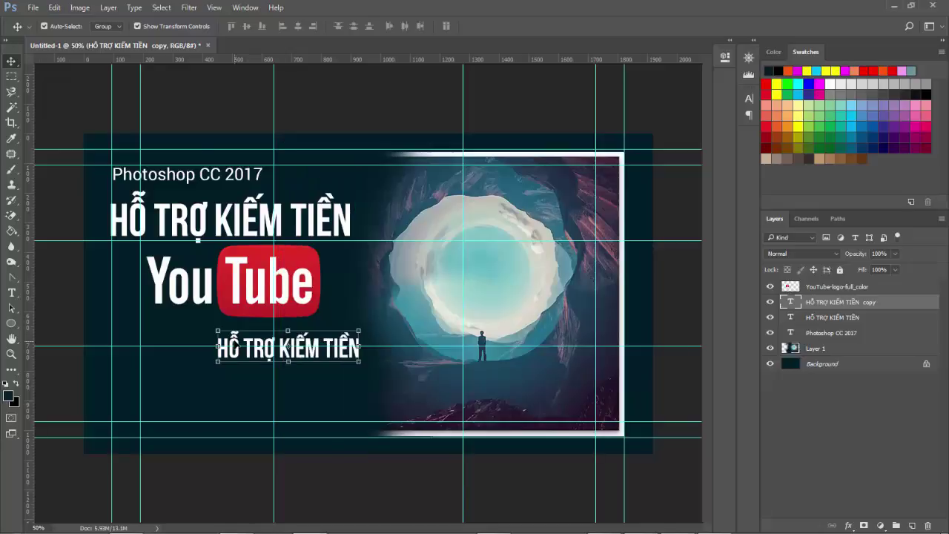
left_click(12, 294)
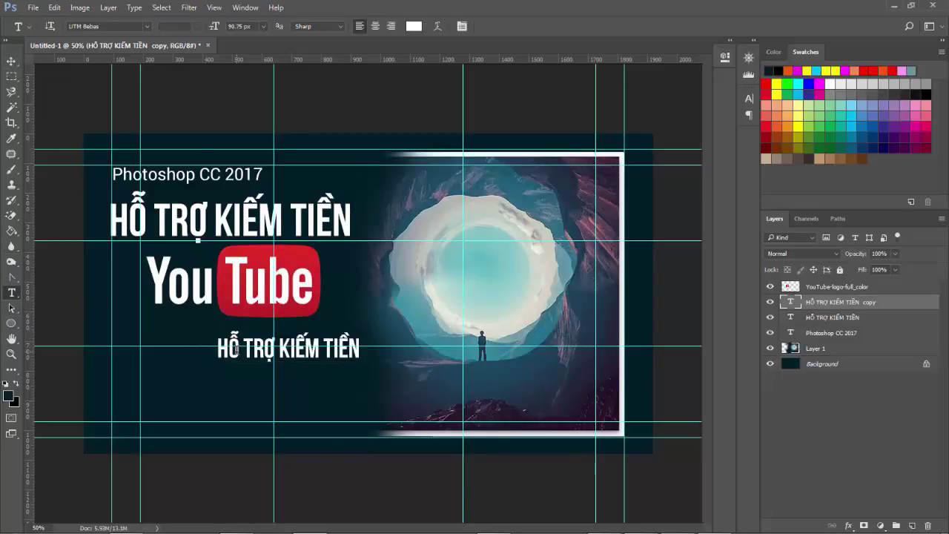
left_click_drag(360, 349, 216, 348)
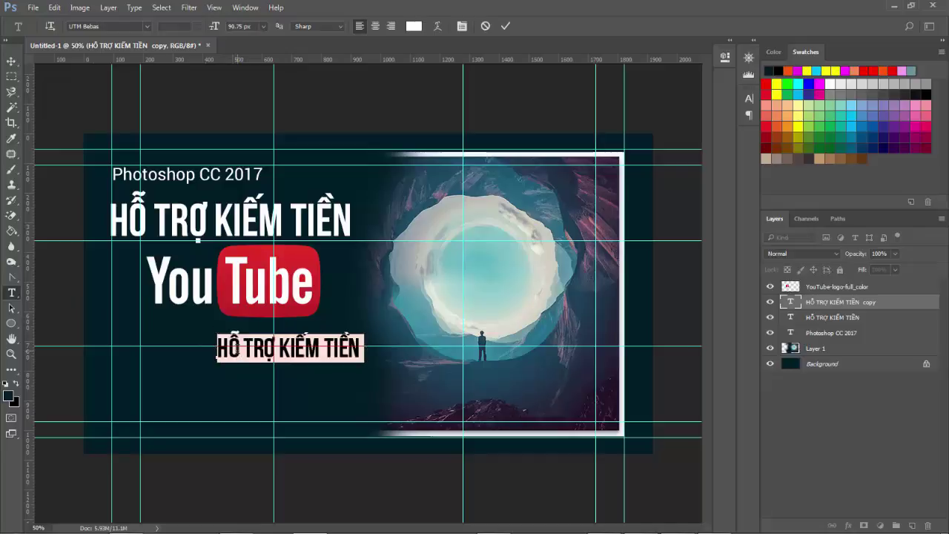
type("sử du")
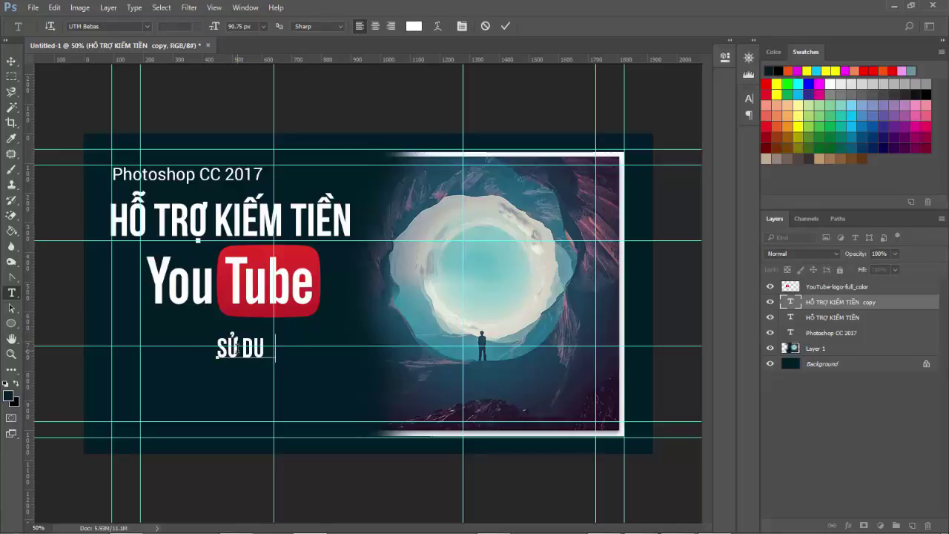
type("ngj hioee")
key("BackSpace")
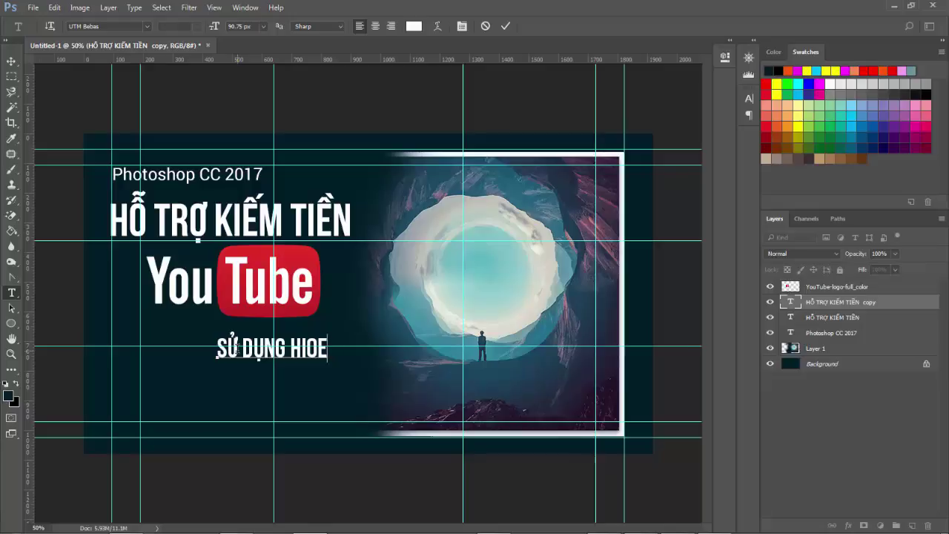
key("BackSpace")
key("BackSpace")
type("ee")
type("ju uwsng chuw")
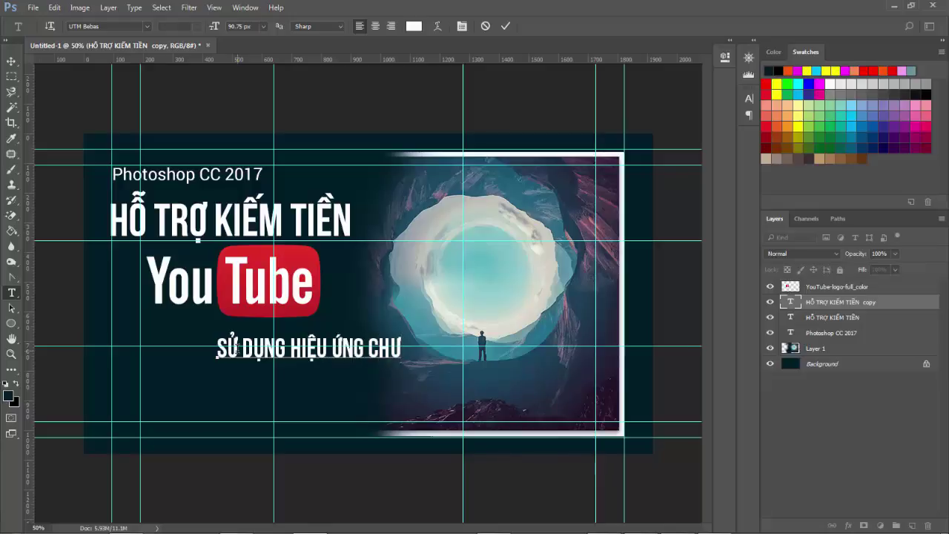
type("x")
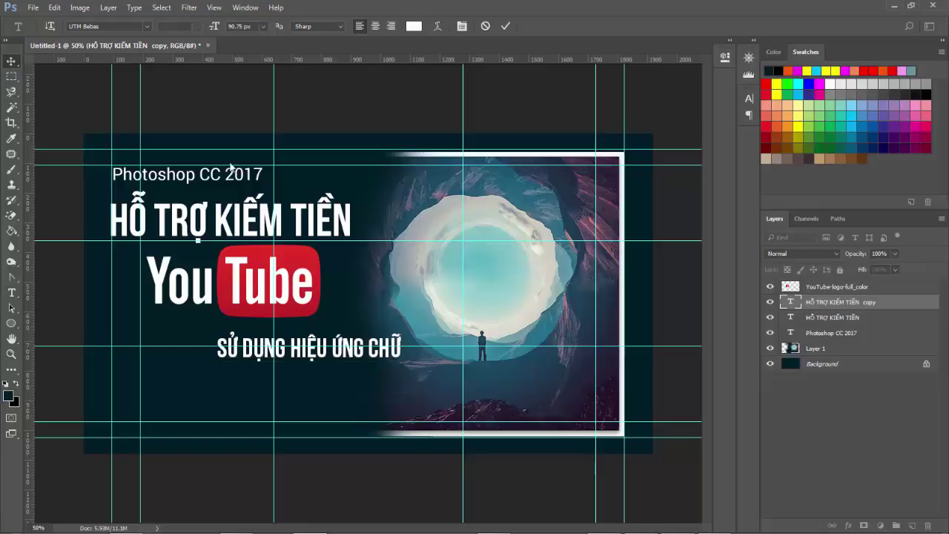
left_click(11, 61)
Enlarge the subtitle to about 118% and nudge it into place below the YouTube logo
left_click_drag(401, 363, 434, 366)
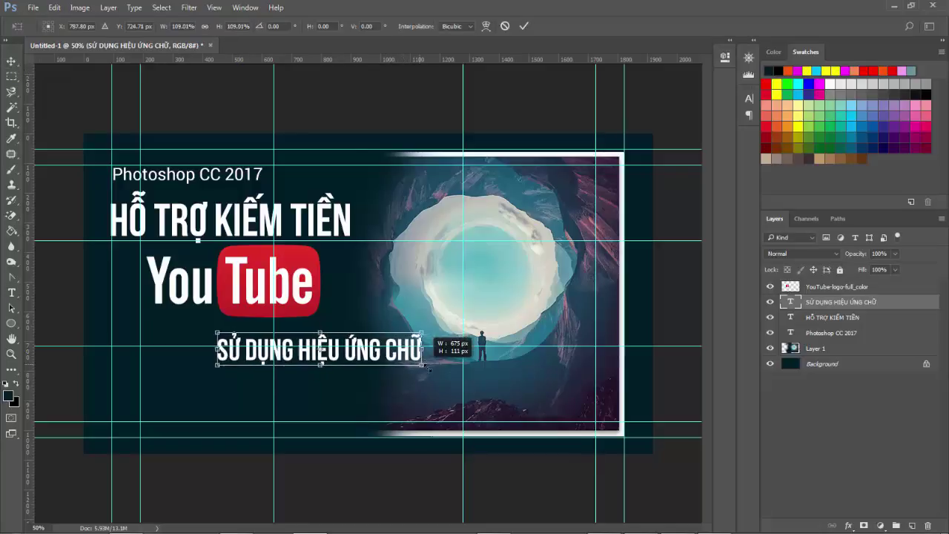
left_click_drag(330, 353, 330, 348)
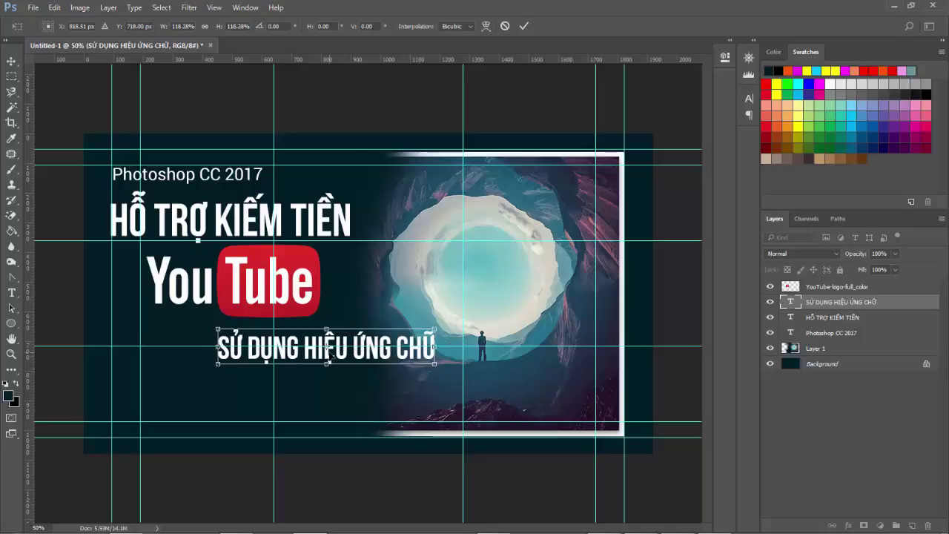
key("Up")
key("Up")
key("Up")
key("Up")
key("Up")
key("Up")
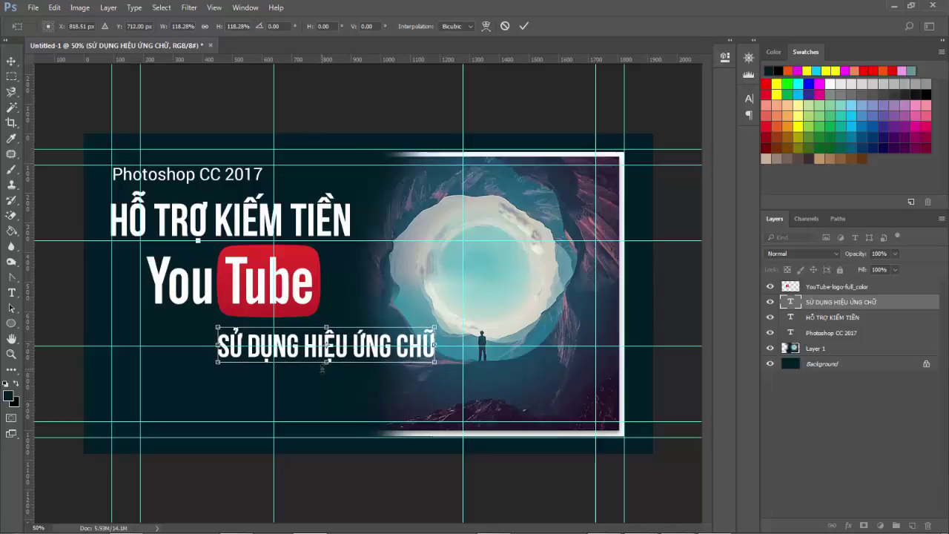
key("Up")
key("Up")
key("Right")
key("Right")
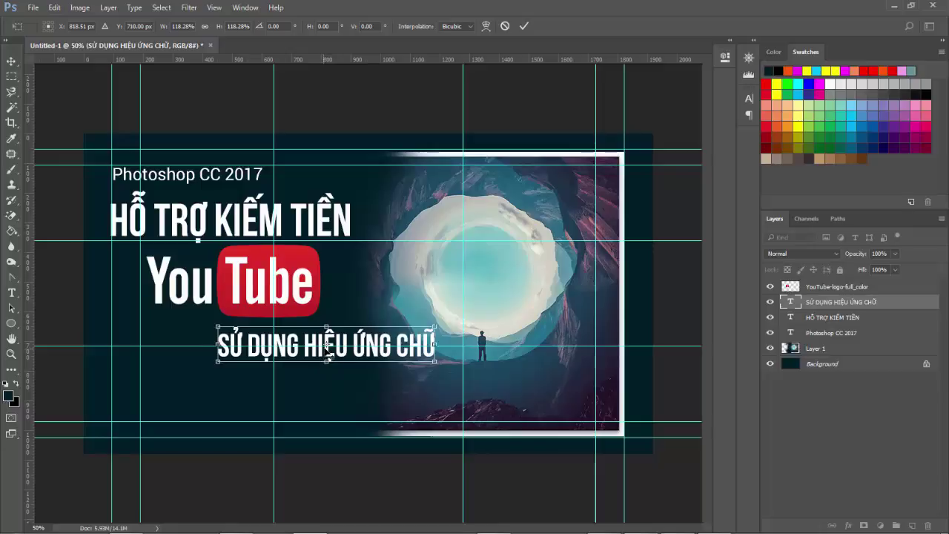
key("Right")
key("Right")
key("Right")
key("Right")
key("Right")
key("Right")
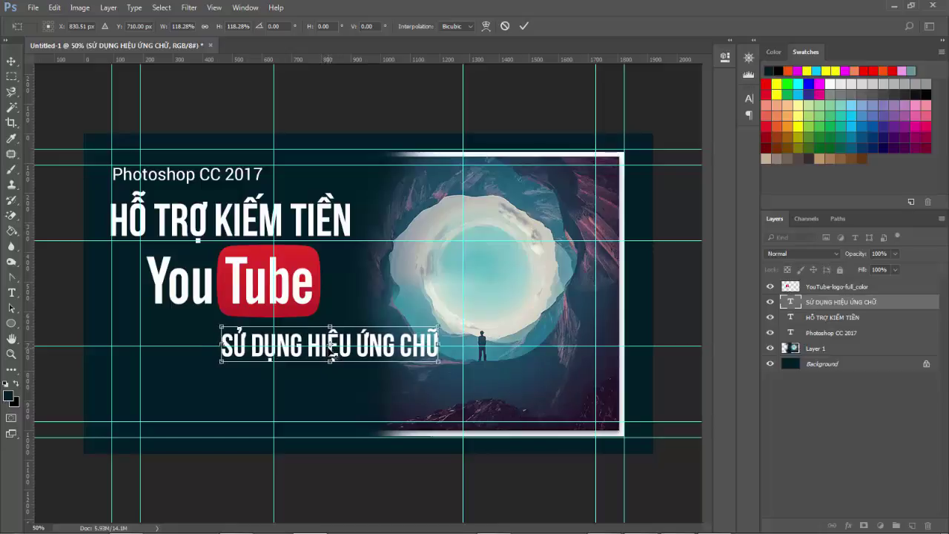
key("Right")
key("Right")
key("Right")
key("Right")
key("Right")
key("Right")
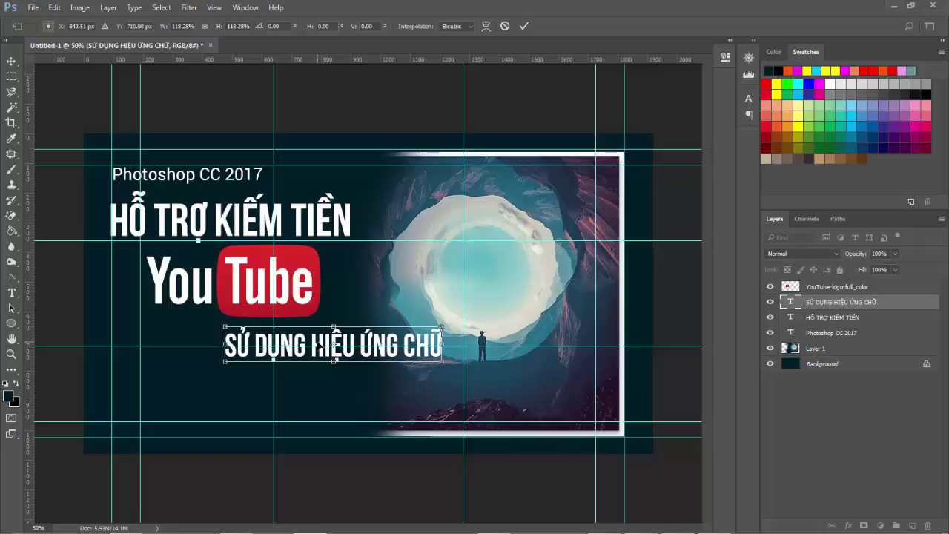
key("Left")
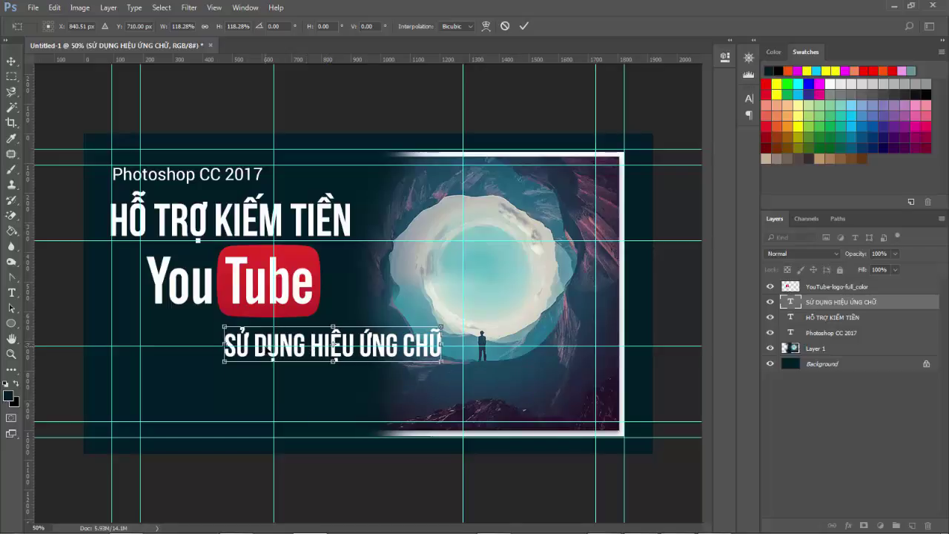
key("Left")
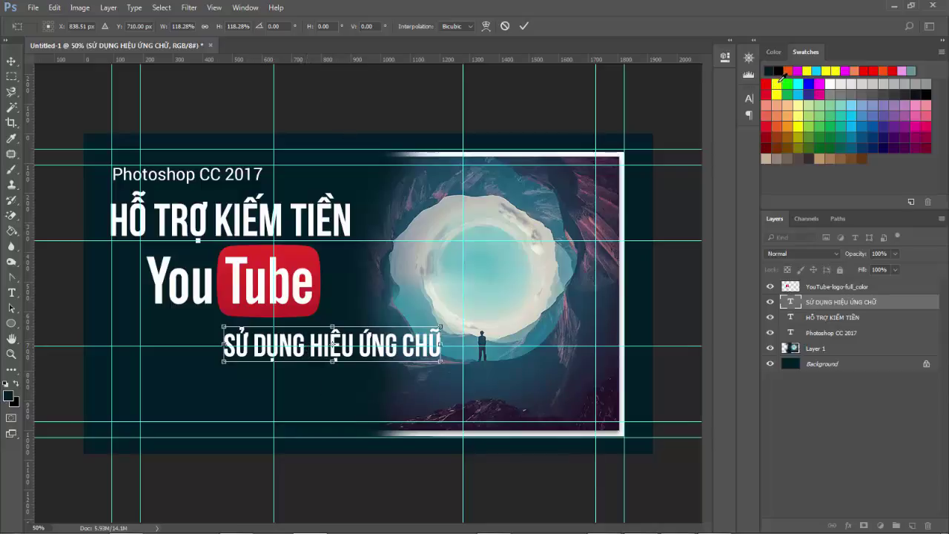
Apply the subtitle's transform and colour the SỬ DỤNG HIỆU ỨNG CHỮ text bright yellow #ffff00
key("Return")
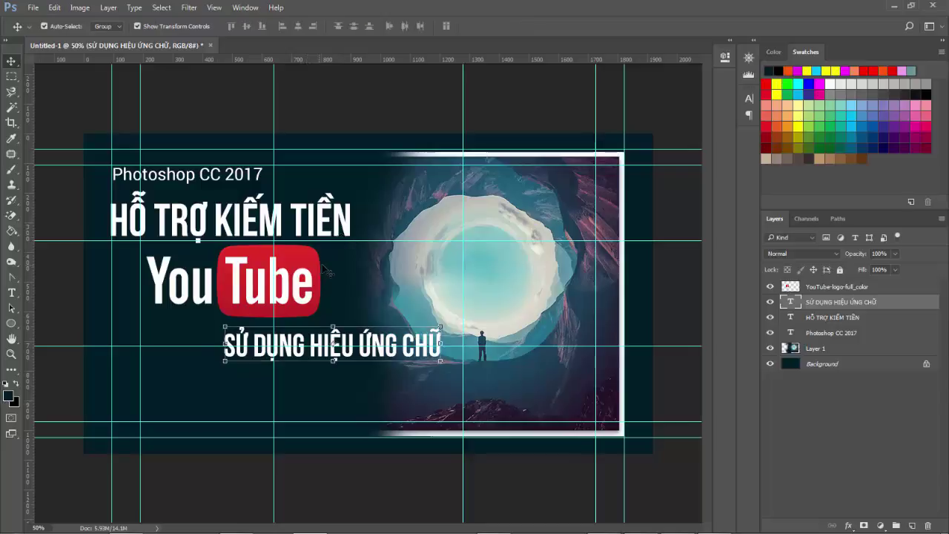
left_click(798, 108)
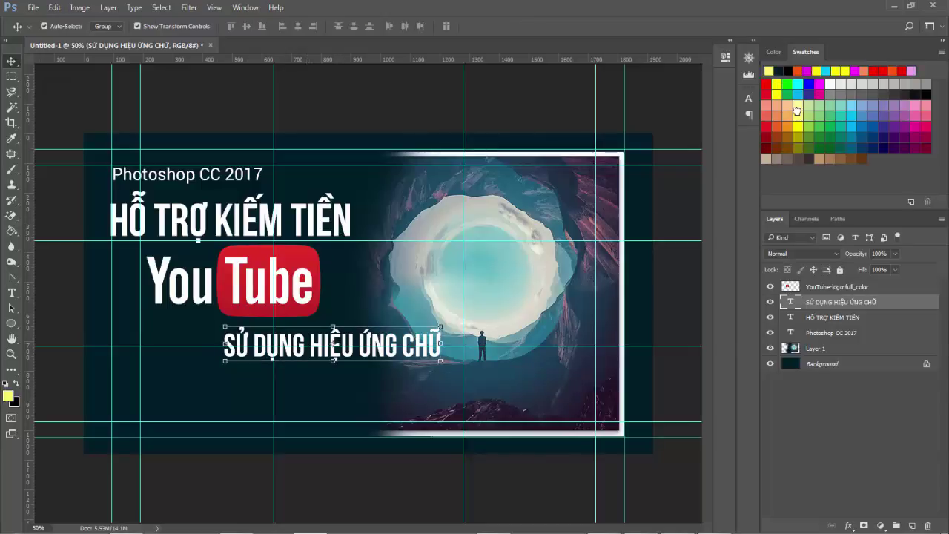
key("t")
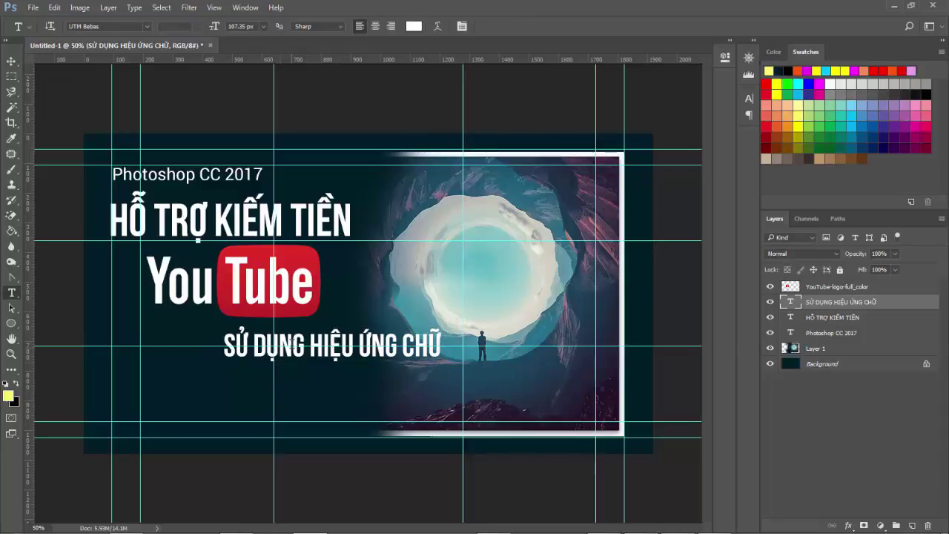
left_click_drag(224, 344, 442, 345)
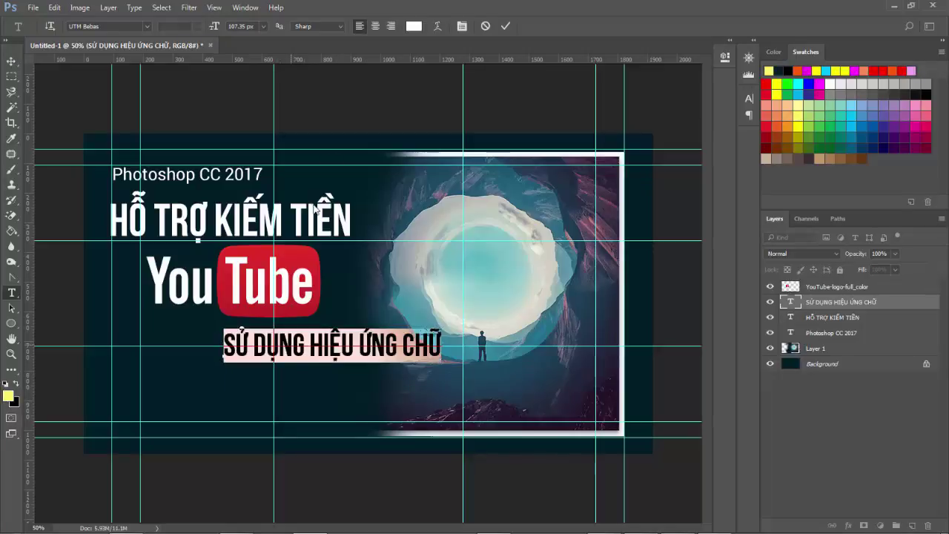
left_click(414, 26)
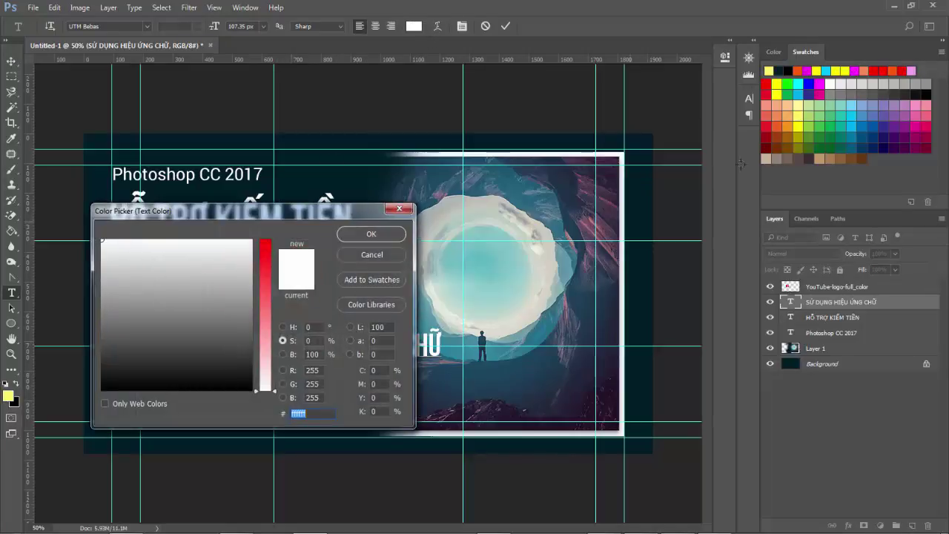
left_click(780, 81)
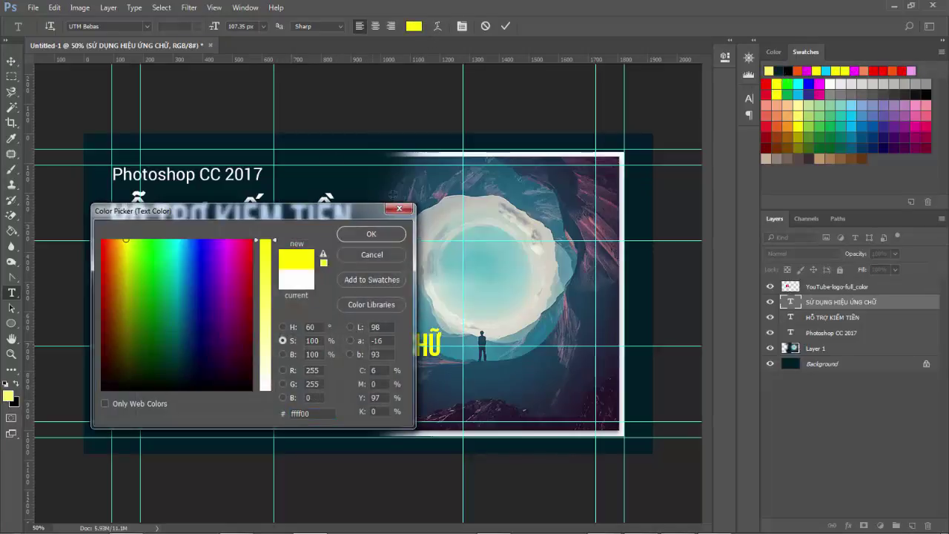
left_click(369, 234)
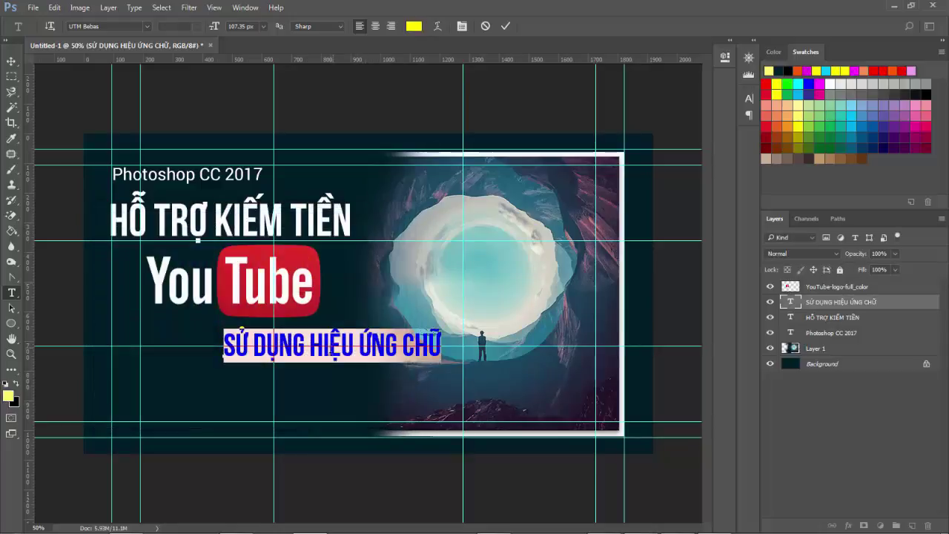
left_click(12, 62)
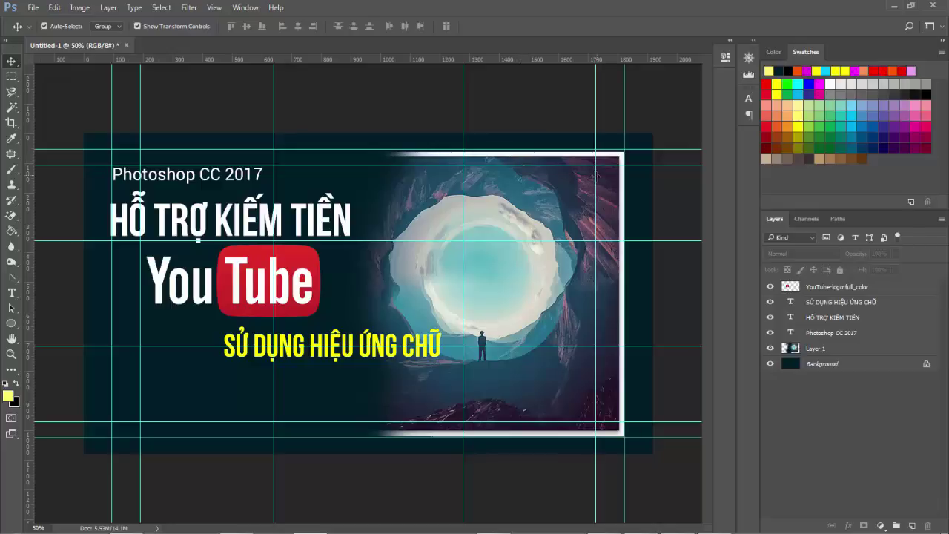
left_click(895, 5)
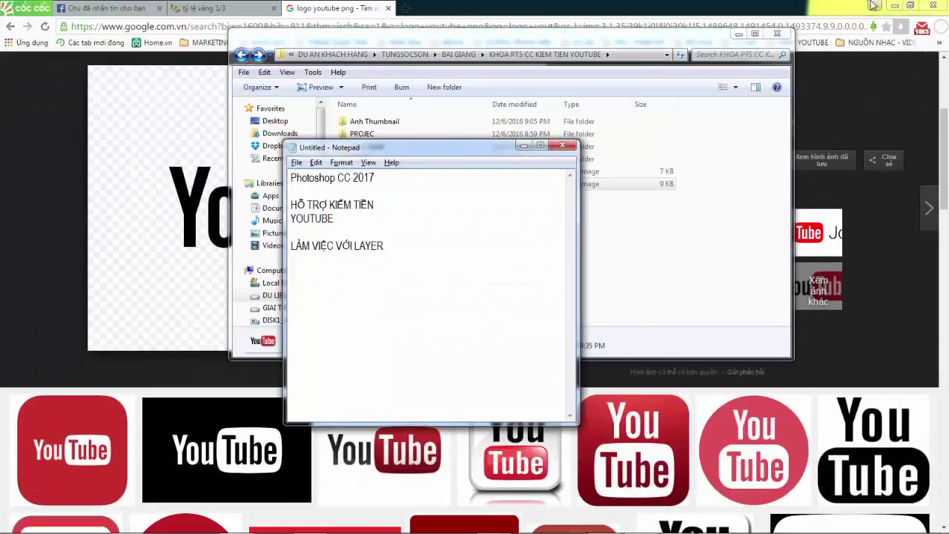
left_click(895, 8)
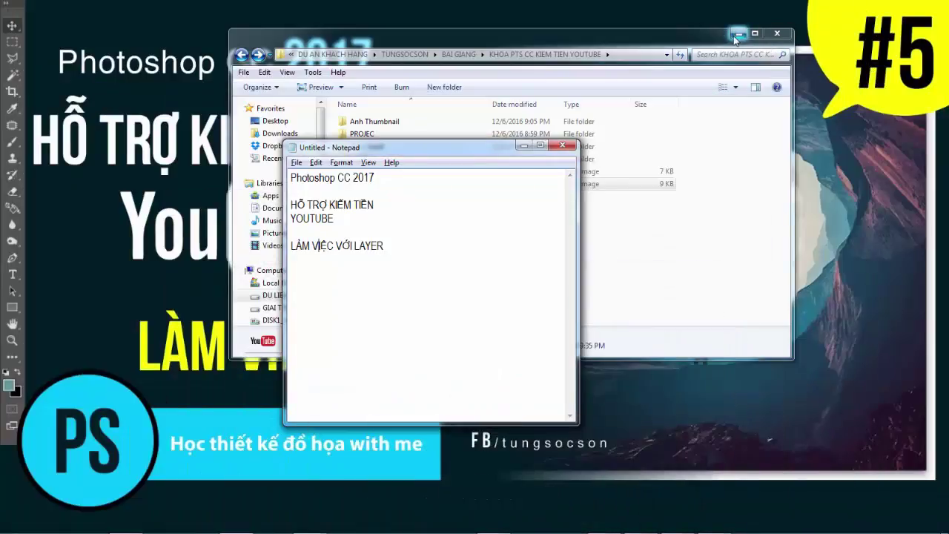
left_click(777, 31)
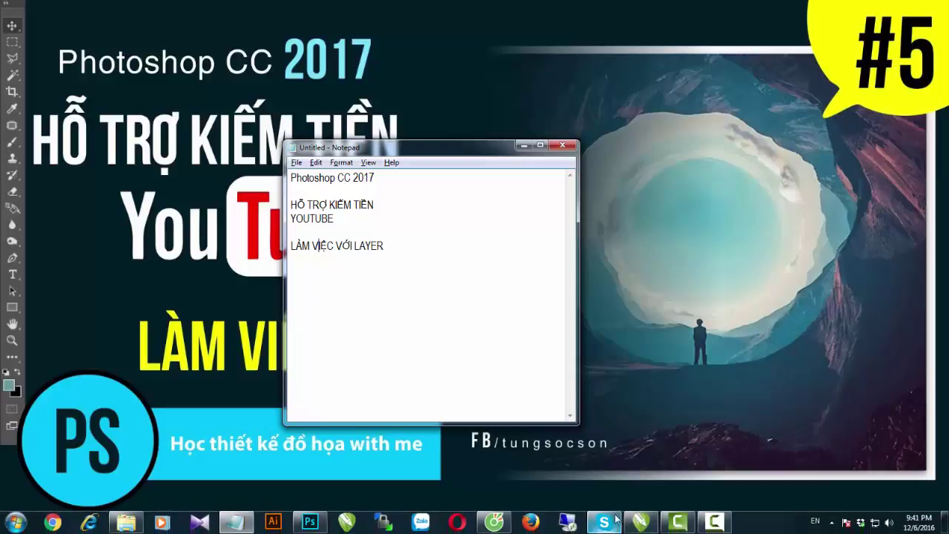
mouse_move(367, 522)
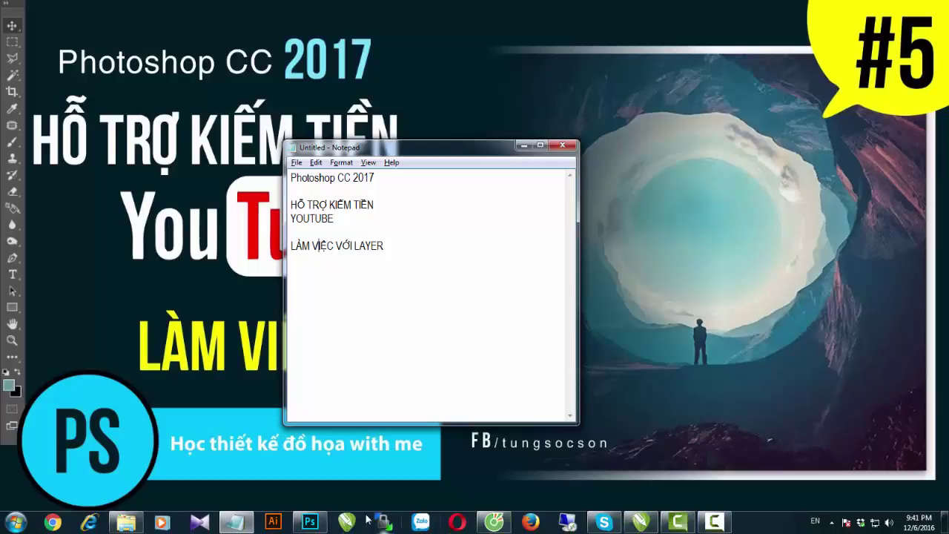
left_click(310, 522)
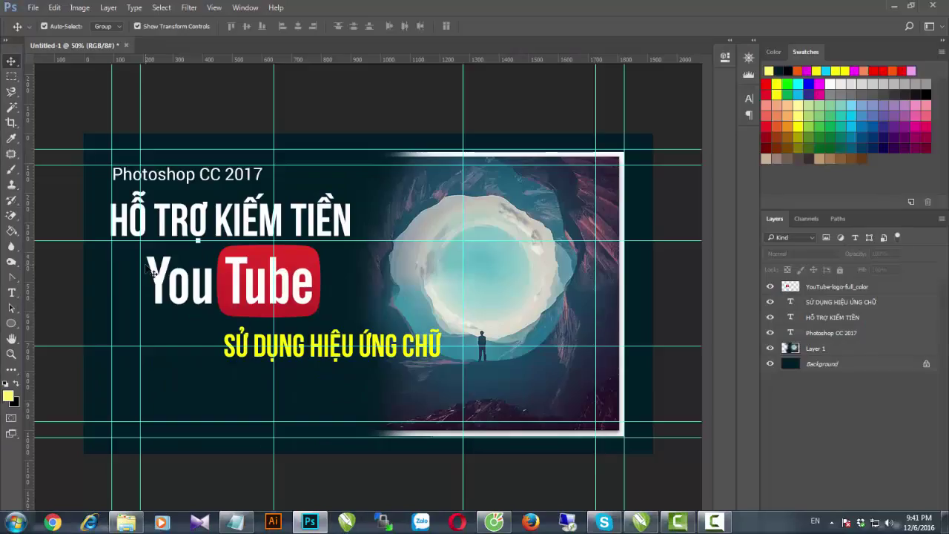
Draw a circle with the Ellipse Tool at the canvas's top-right corner
left_click_drag(11, 323, 62, 352)
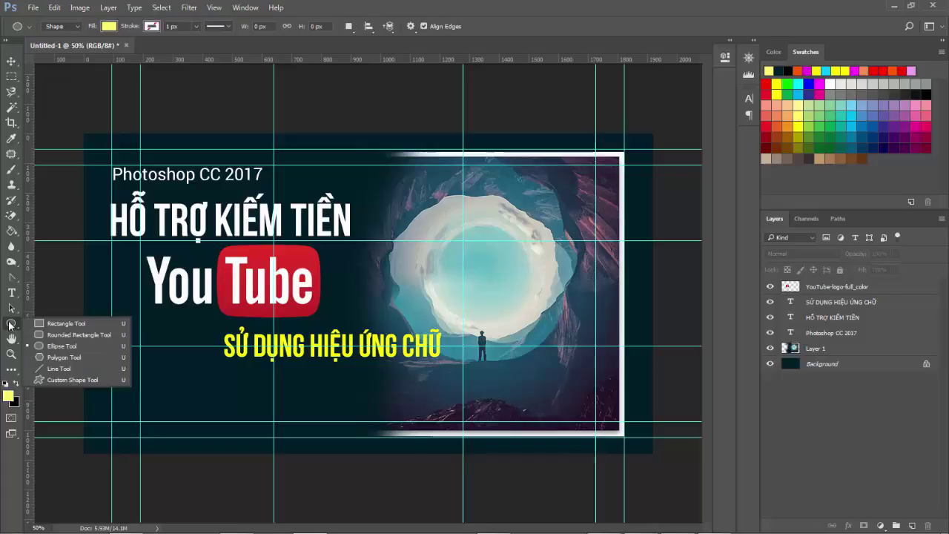
left_click(59, 350)
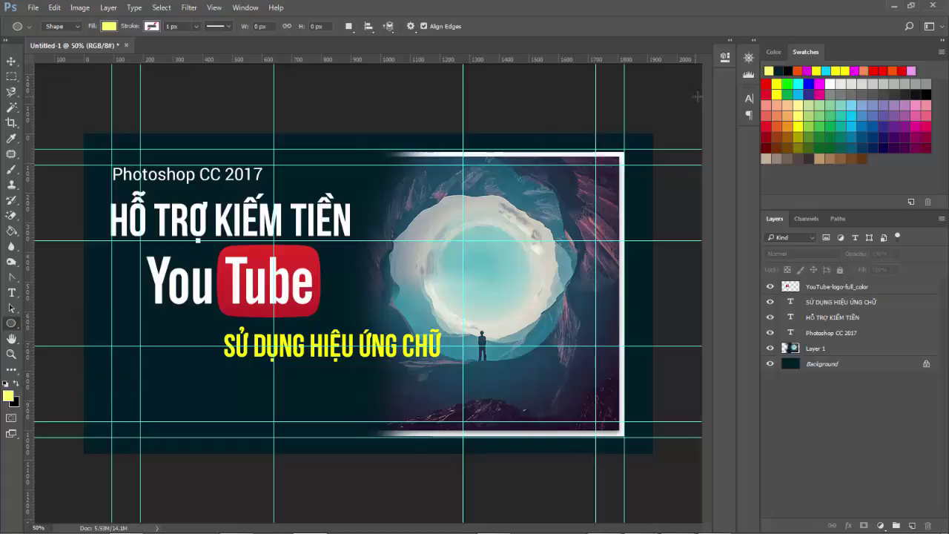
mouse_move(561, 112)
left_mouse_down()
mouse_move(686, 217)
mouse_move(663, 176)
left_mouse_up()
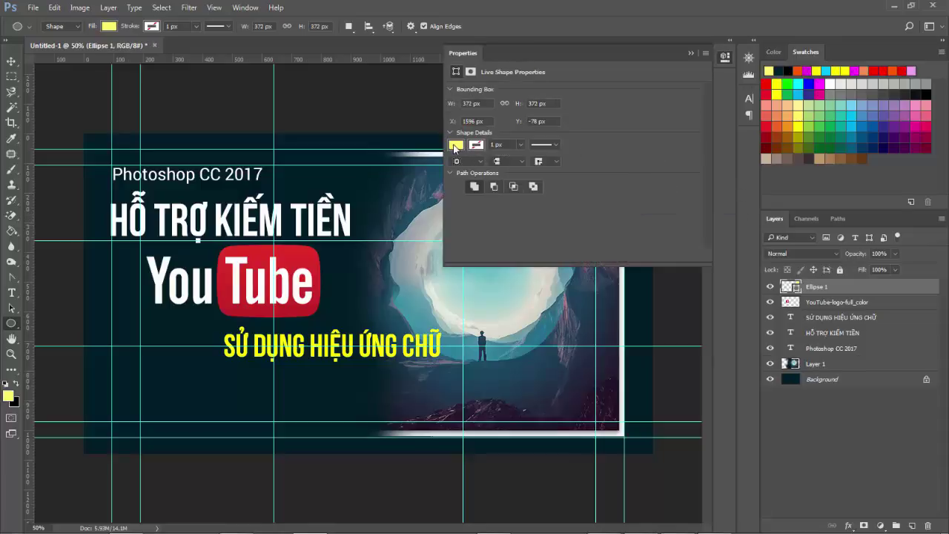
left_click(690, 54)
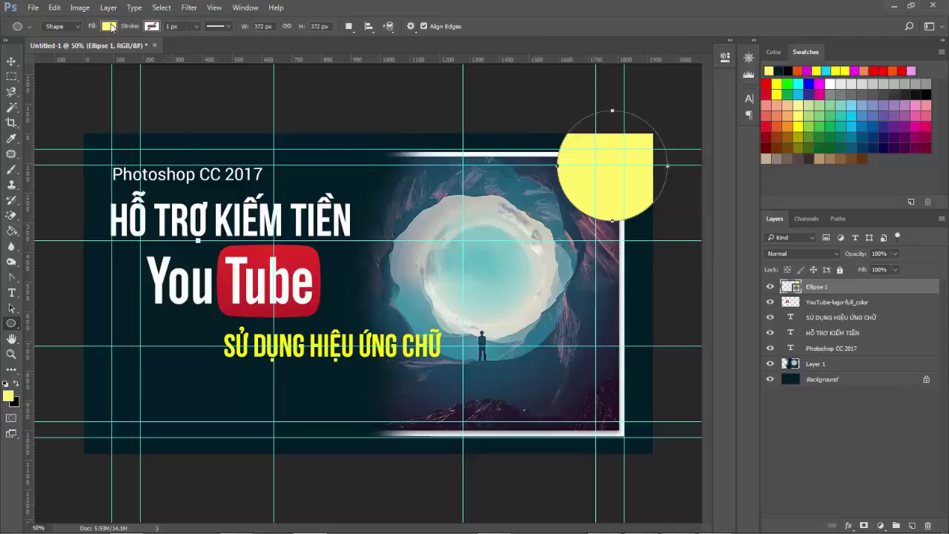
Set the Ellipse 1 circle's fill colour to pure yellow #ffff00
left_click(109, 26)
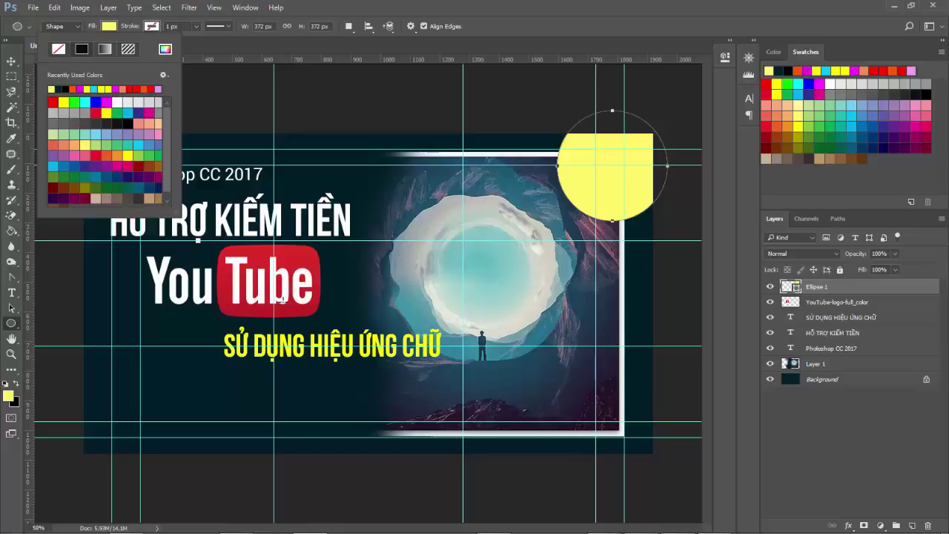
left_click(231, 350)
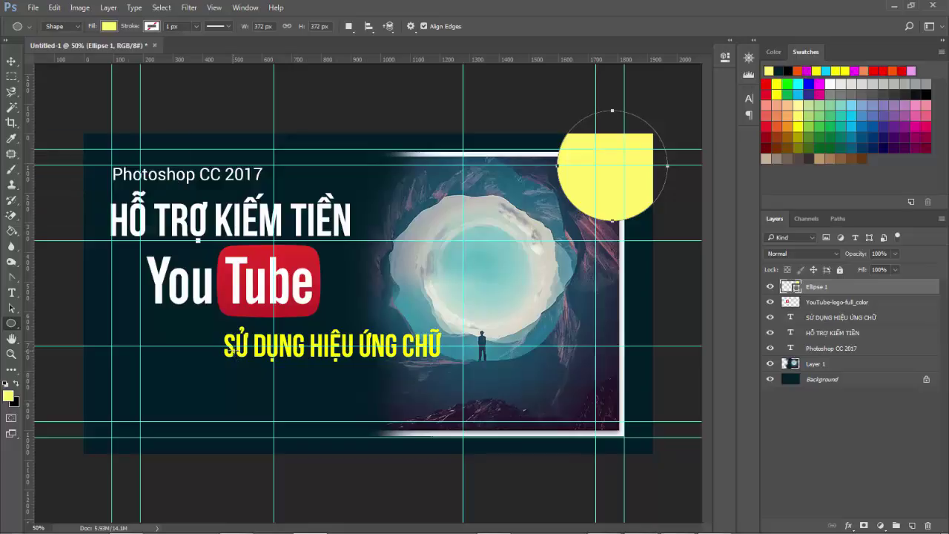
left_click(467, 211)
left_click(501, 210)
left_click(109, 26)
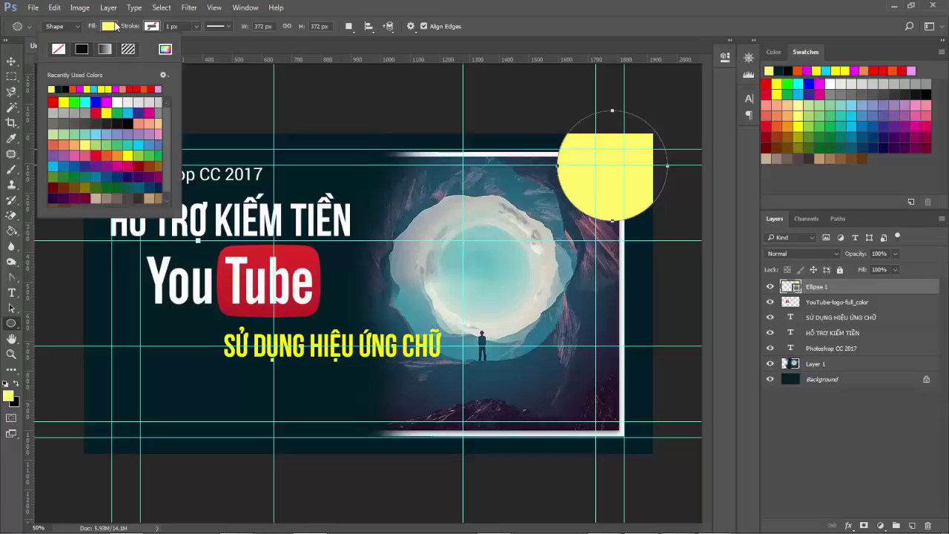
left_click(166, 50)
left_click_drag(293, 212, 638, 311)
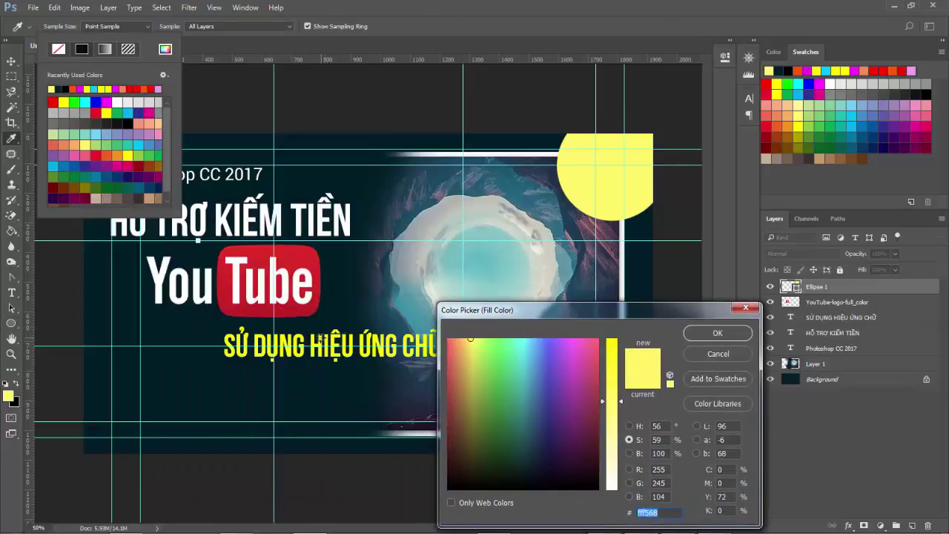
type("ffff00")
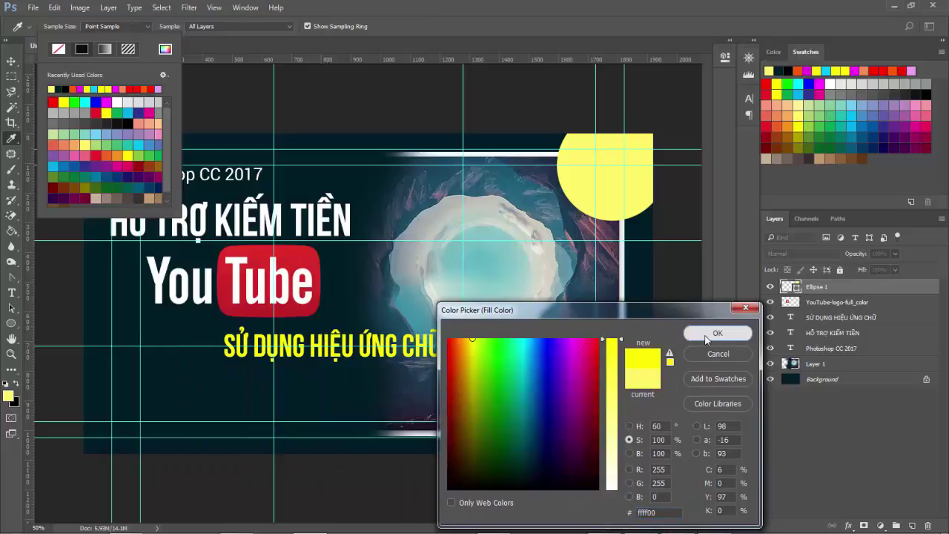
left_click(698, 335)
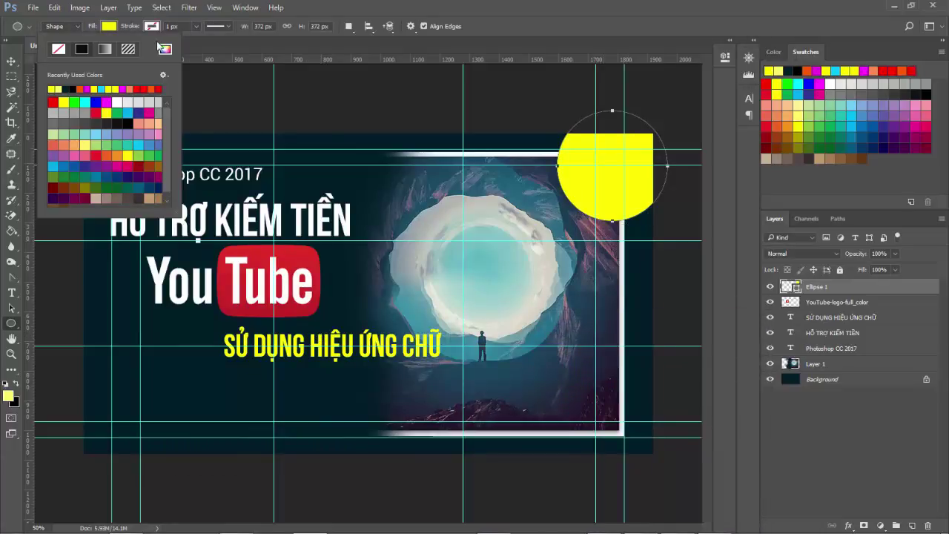
left_click(11, 61)
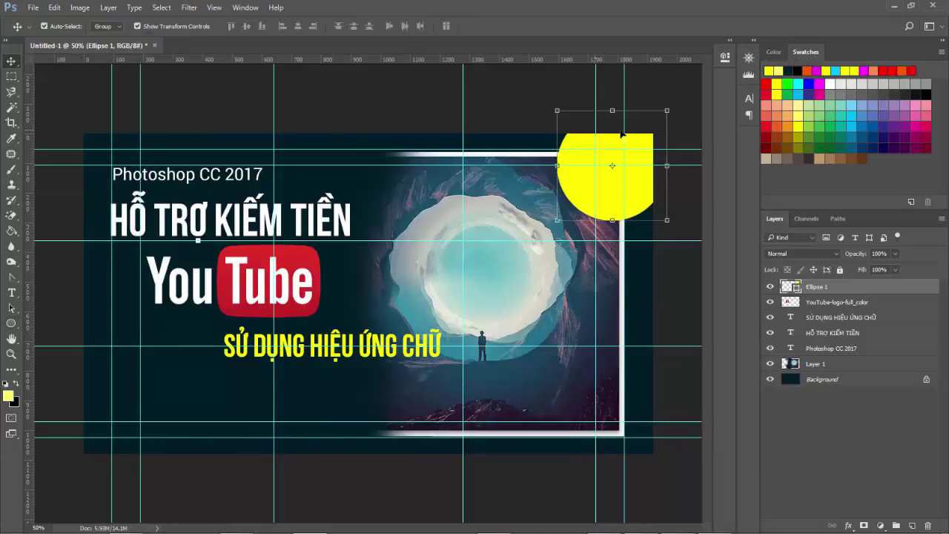
Shift the yellow Ellipse 1 circle about 24 px further up and right into the corner
left_click(539, 103)
left_click_drag(601, 190, 611, 180)
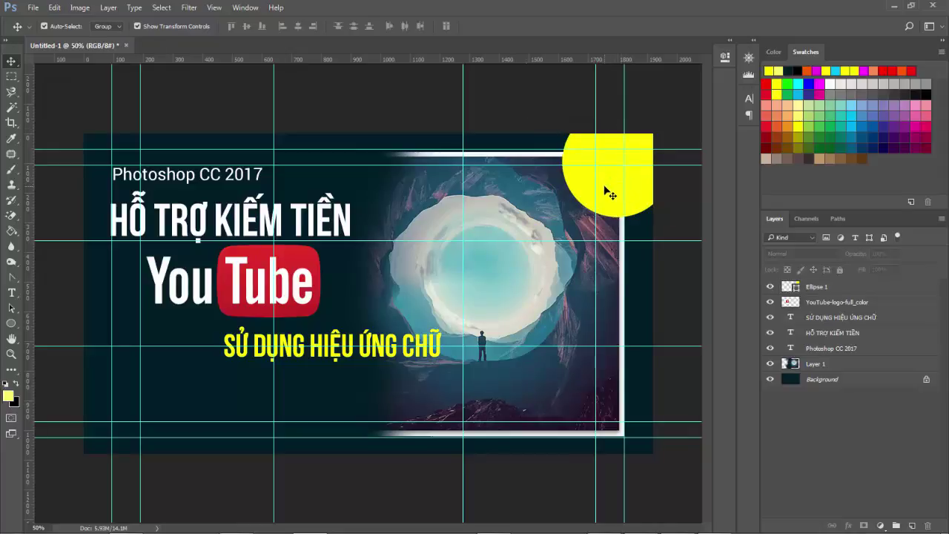
mouse_move(606, 191)
left_mouse_down()
mouse_move(610, 184)
mouse_move(601, 190)
left_mouse_up()
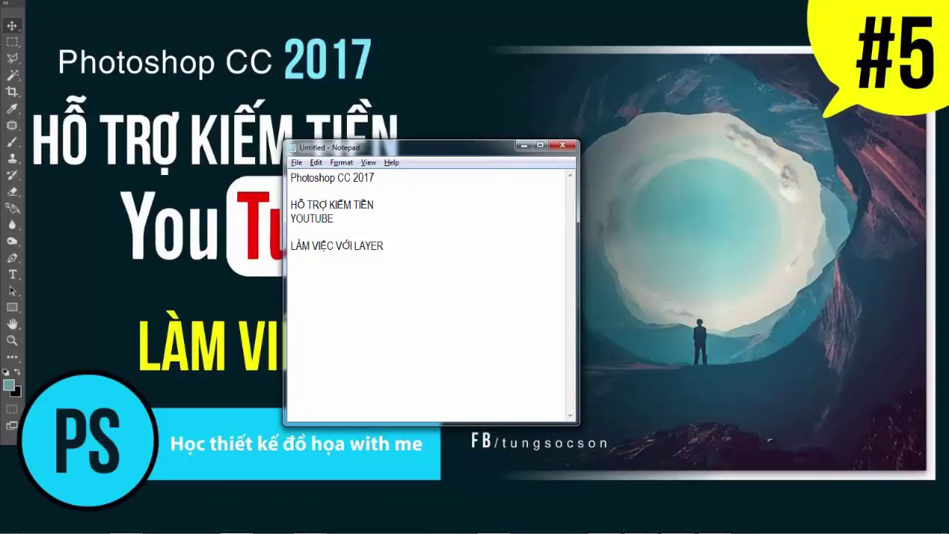
left_click(315, 523)
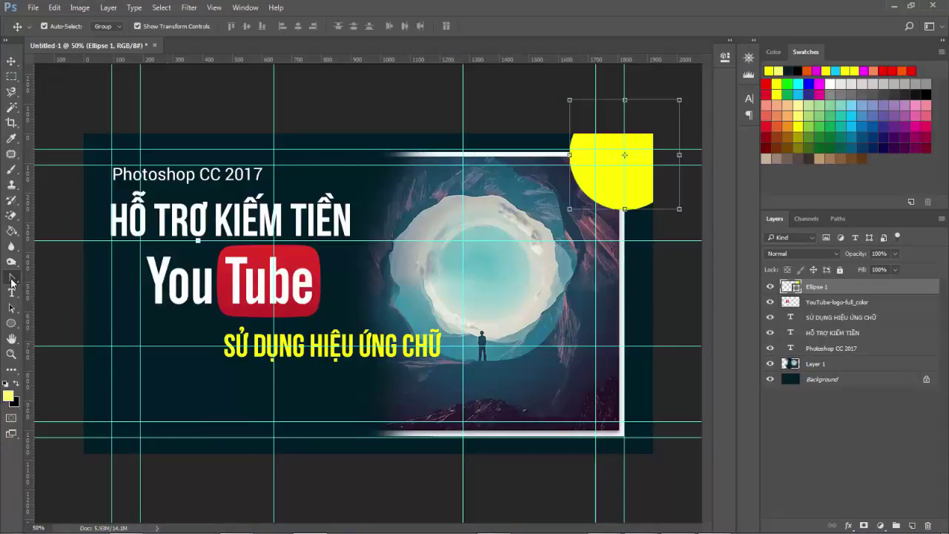
Add an anchor point on the lower-left arc of the yellow circle
left_click(11, 280)
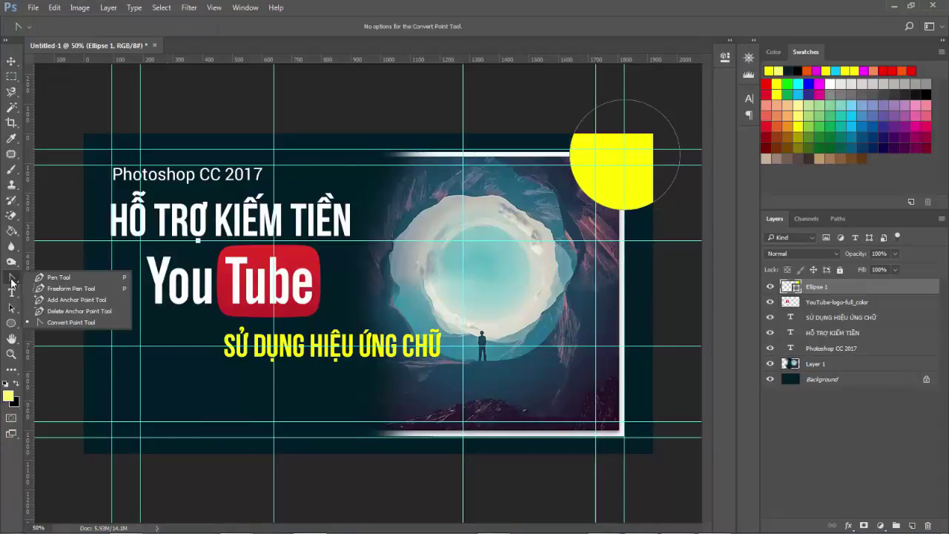
left_click(77, 301)
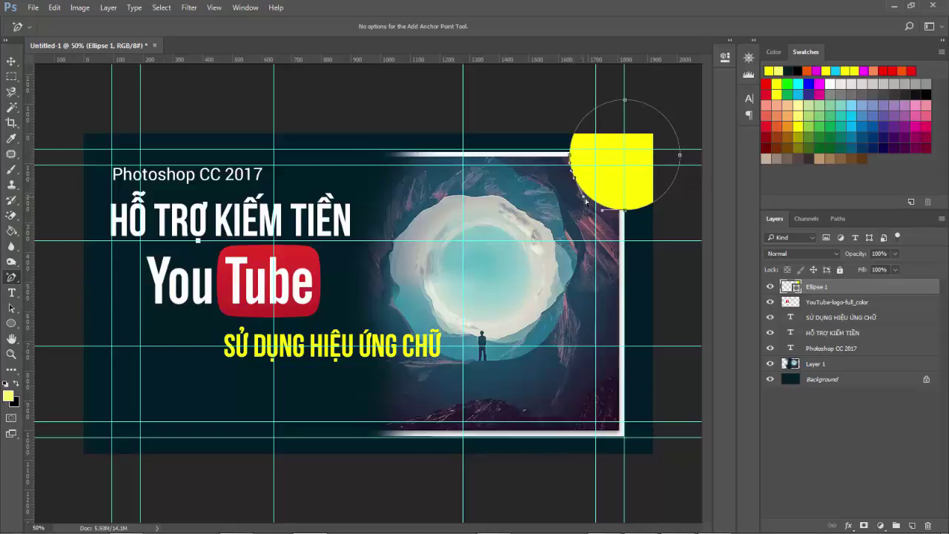
left_click(586, 197)
left_click(586, 196)
Pull that lower-left anchor out into a sharp pointed speech-bubble tail
right_click(11, 279)
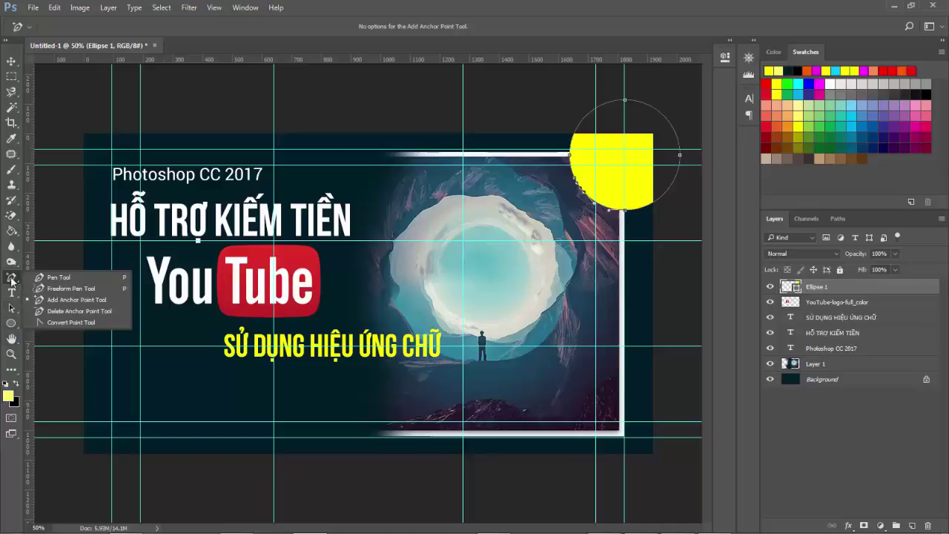
left_click(64, 323)
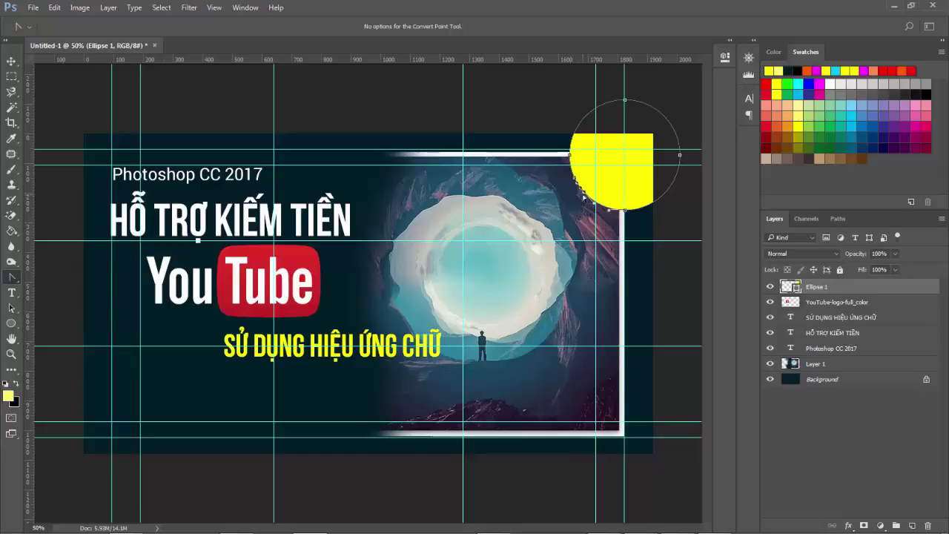
left_click_drag(582, 191, 544, 223)
left_click_drag(547, 213, 546, 216)
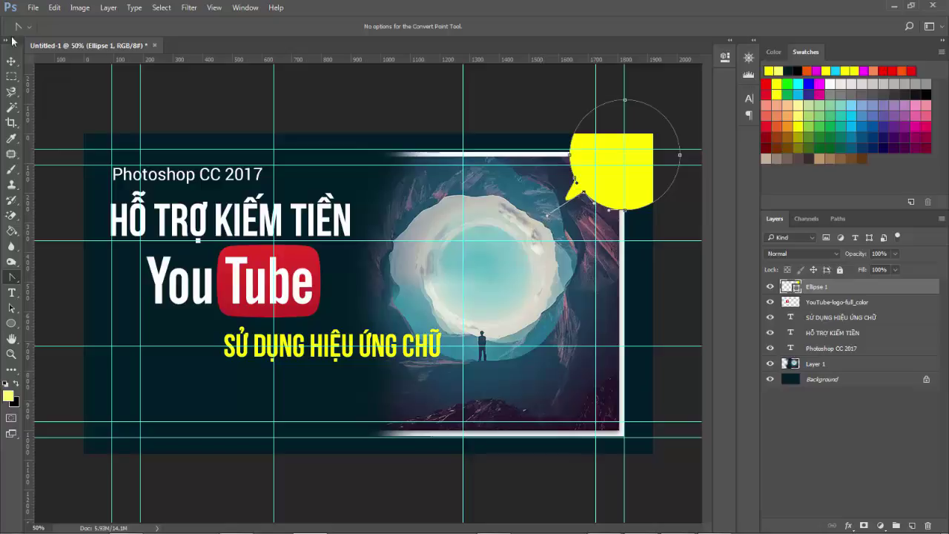
left_click(11, 60)
left_click(185, 107)
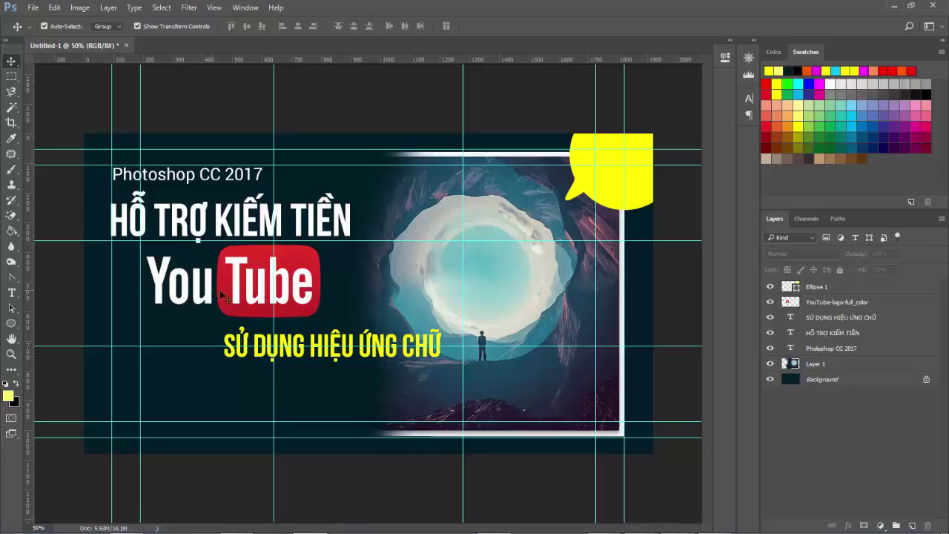
Duplicate the HỖ TRỢ KIẾM TIỀN heading, move it right of centre, and retype it as '#6'
left_click(244, 224)
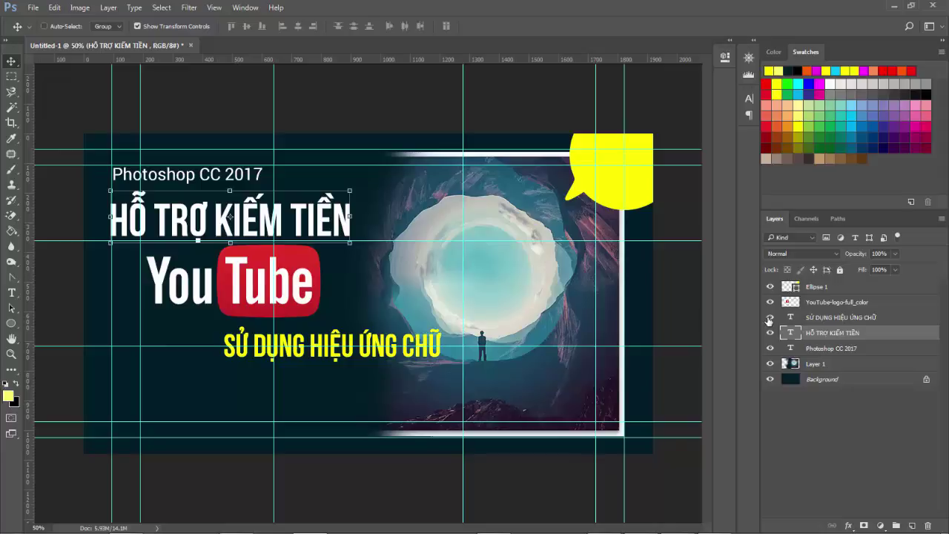
key("ctrl+j")
left_click_drag(315, 213, 575, 281)
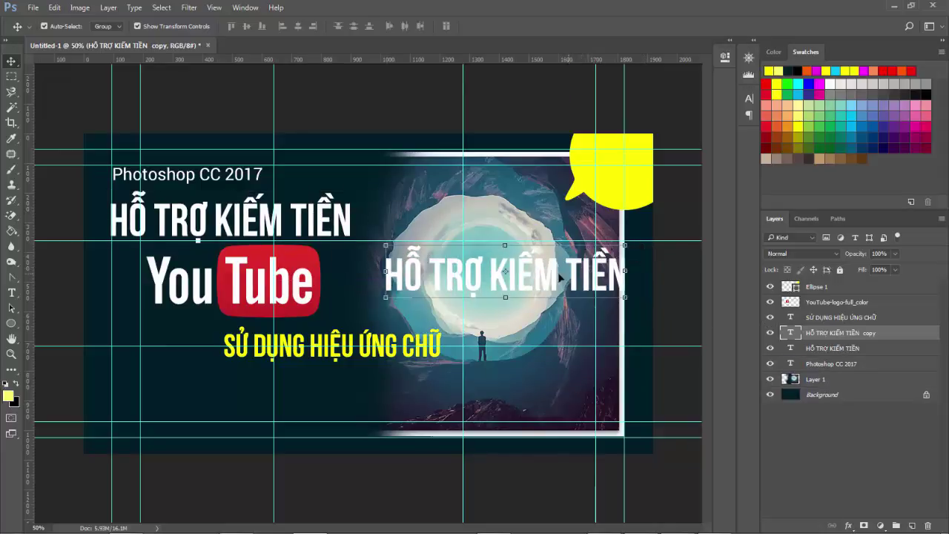
left_click(12, 293)
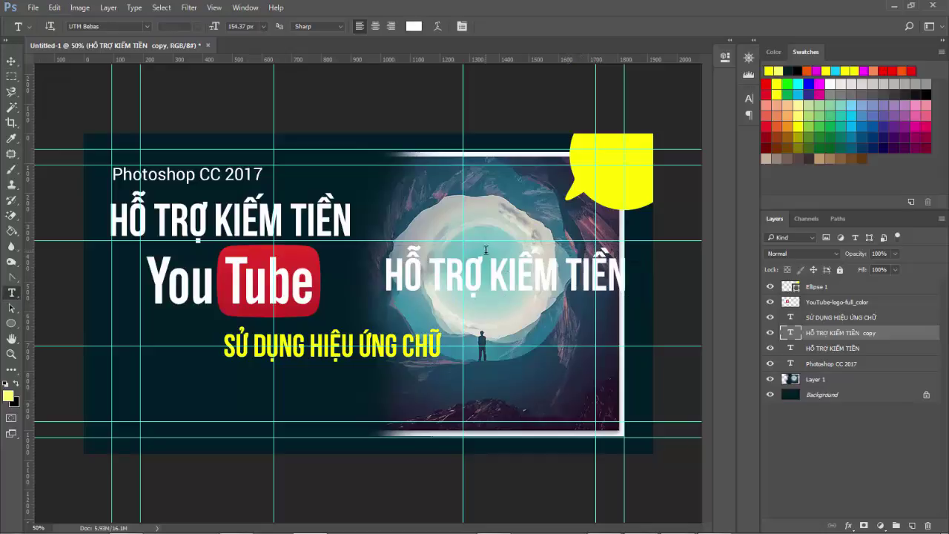
left_click(404, 280)
key("ctrl+a")
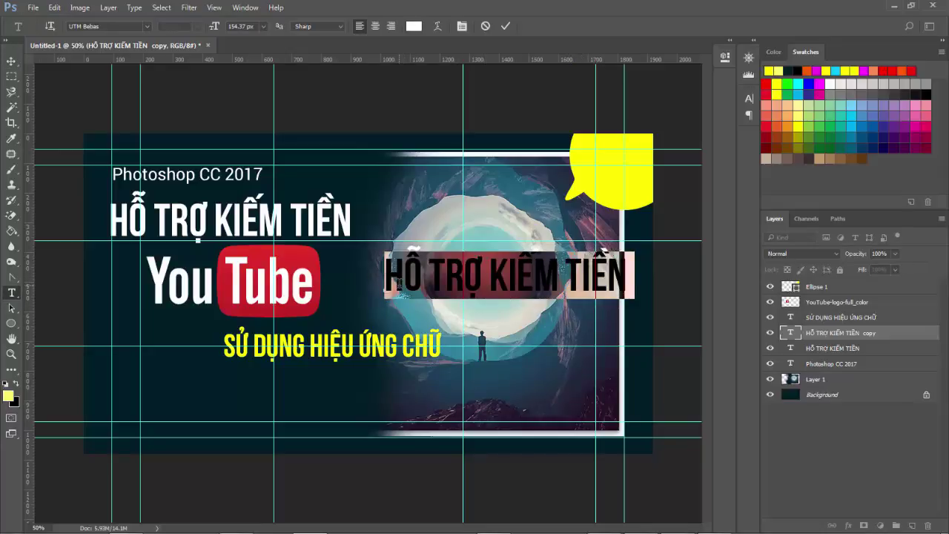
type("#6")
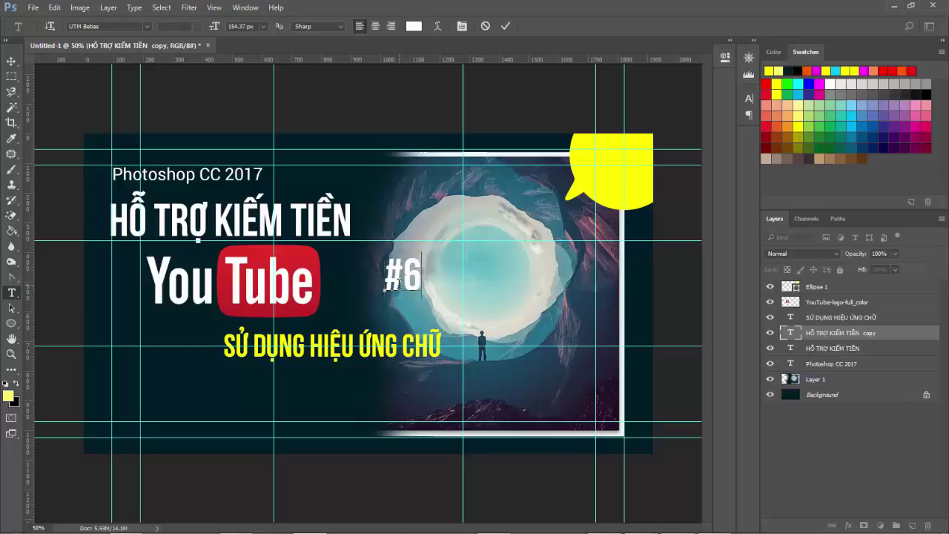
Colour the '#6' text black (000000)
key("ctrl+a")
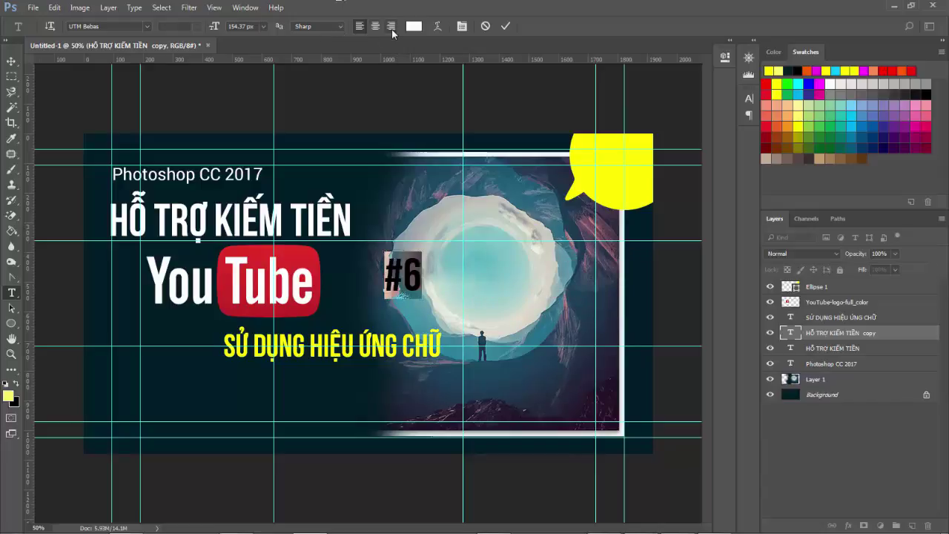
left_click(414, 26)
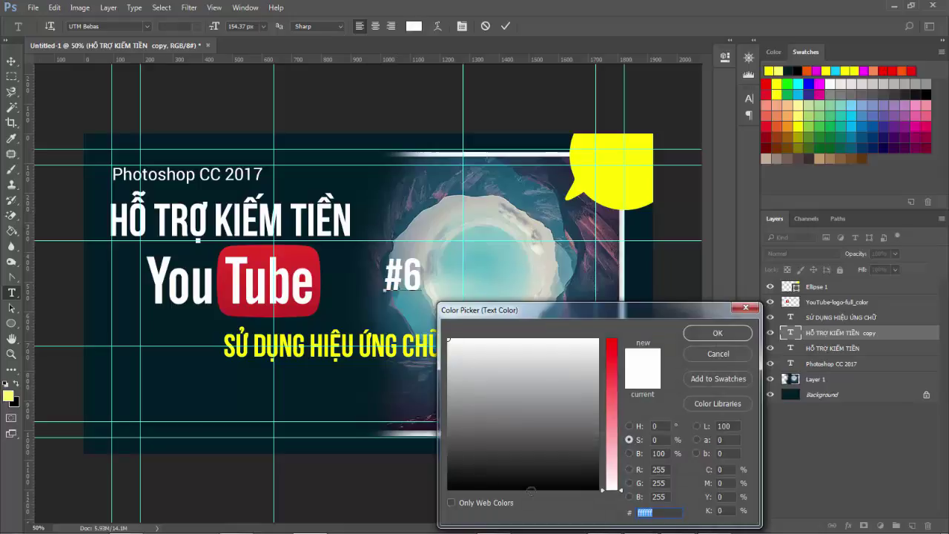
left_click(594, 485)
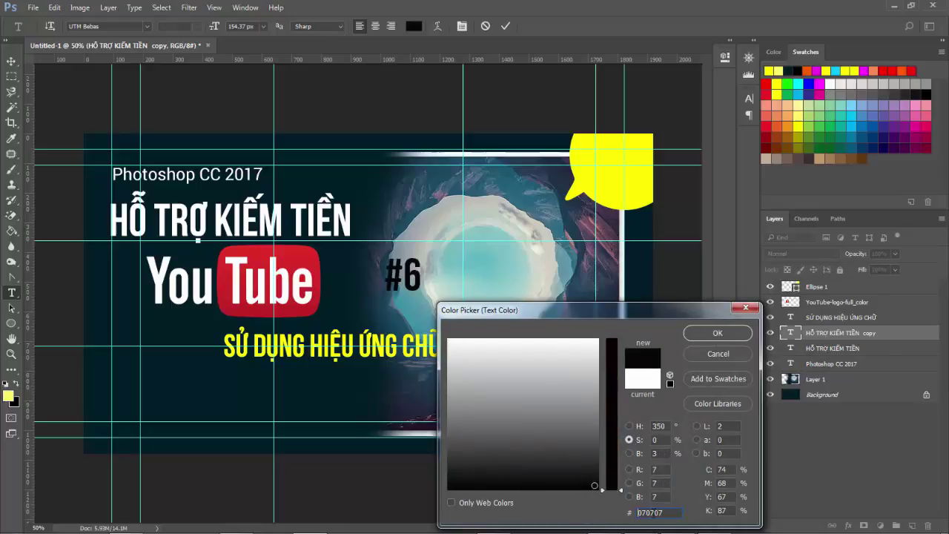
double_click(663, 512)
type("000")
key("Return")
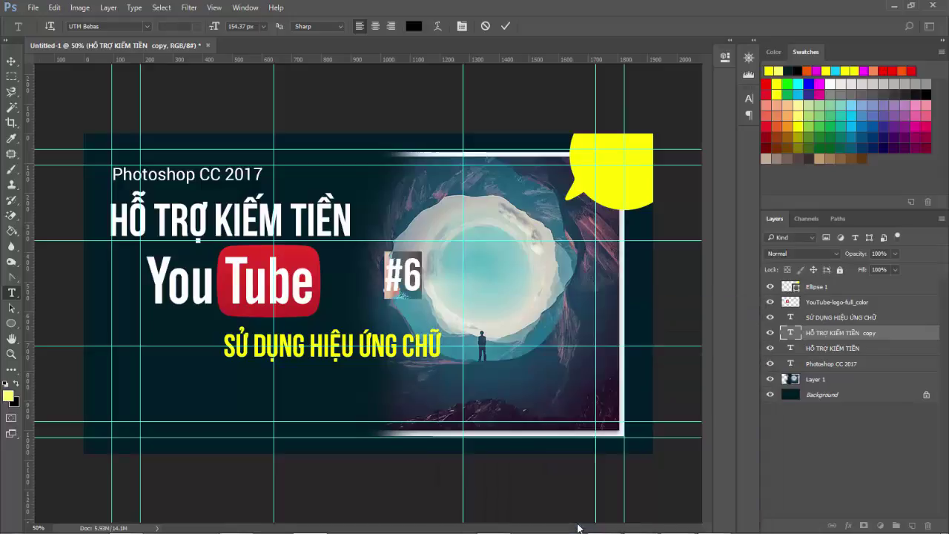
left_click(13, 58)
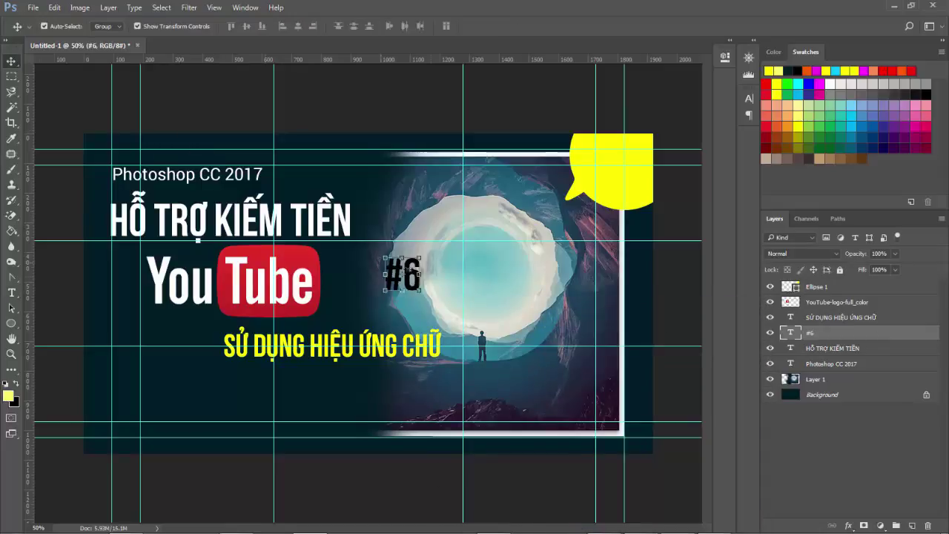
Place the '#6' text inside the yellow speech bubble, stacked above the ellipse layer
left_click_drag(402, 288, 595, 176)
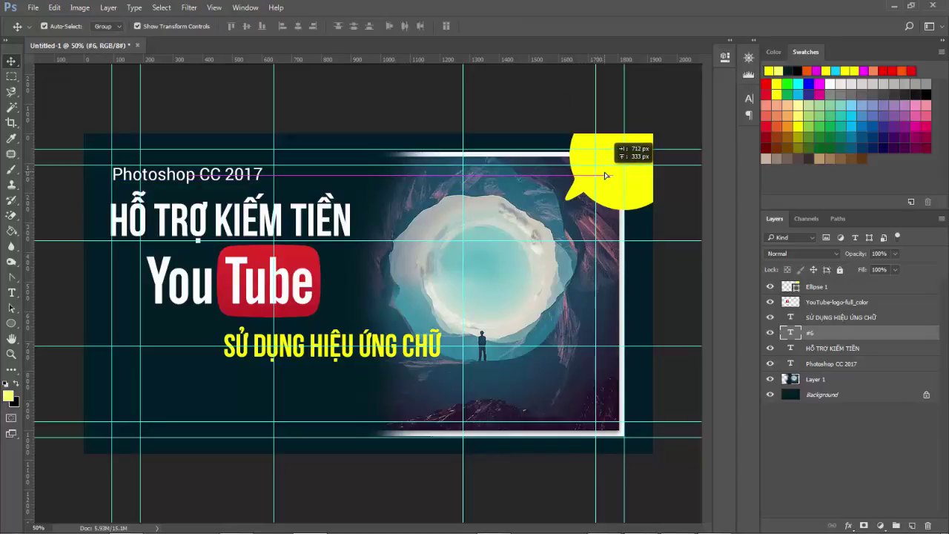
left_click_drag(595, 175, 600, 175)
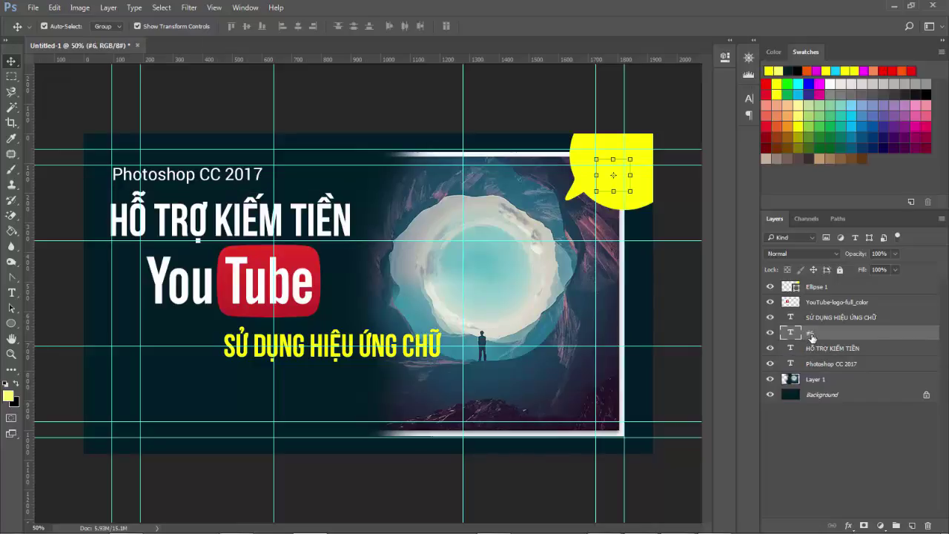
left_click_drag(812, 338, 806, 285)
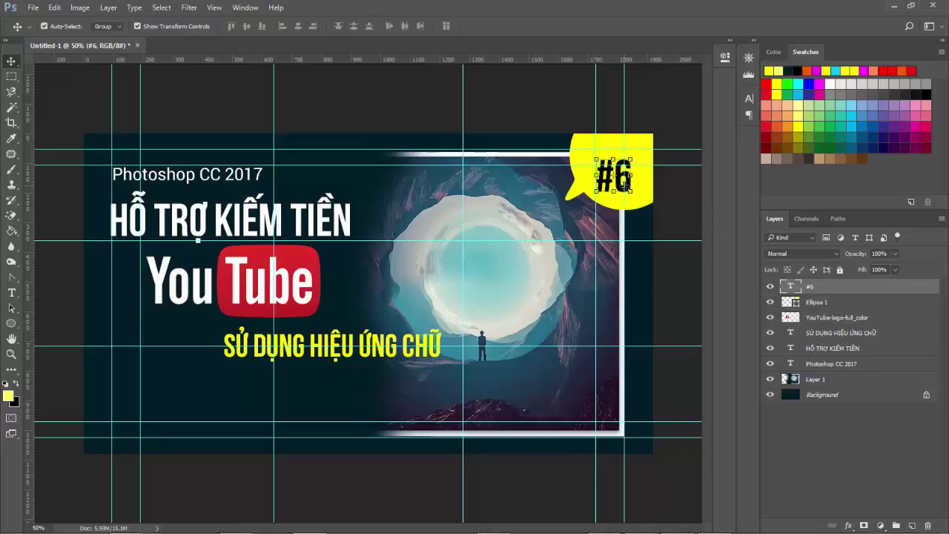
key("ctrl+t")
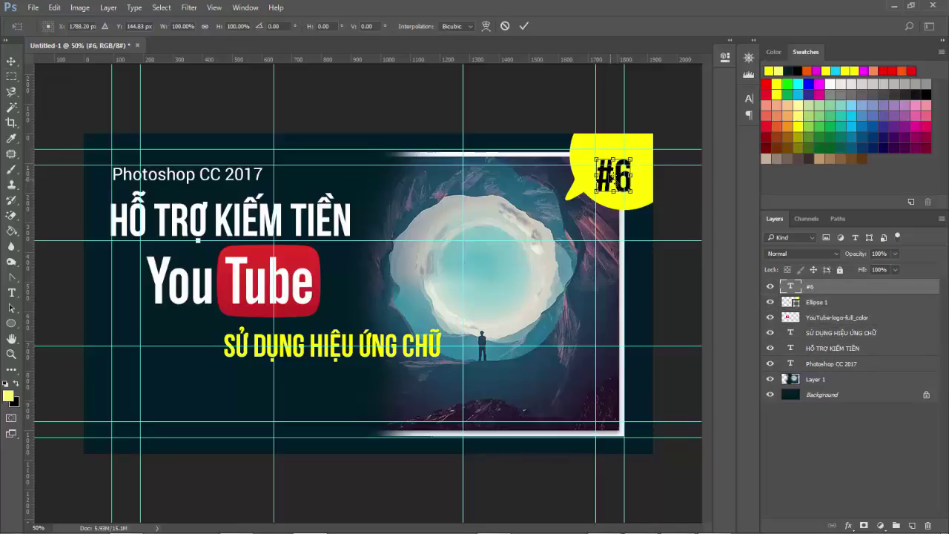
key("Up")
key("Up")
key("Up")
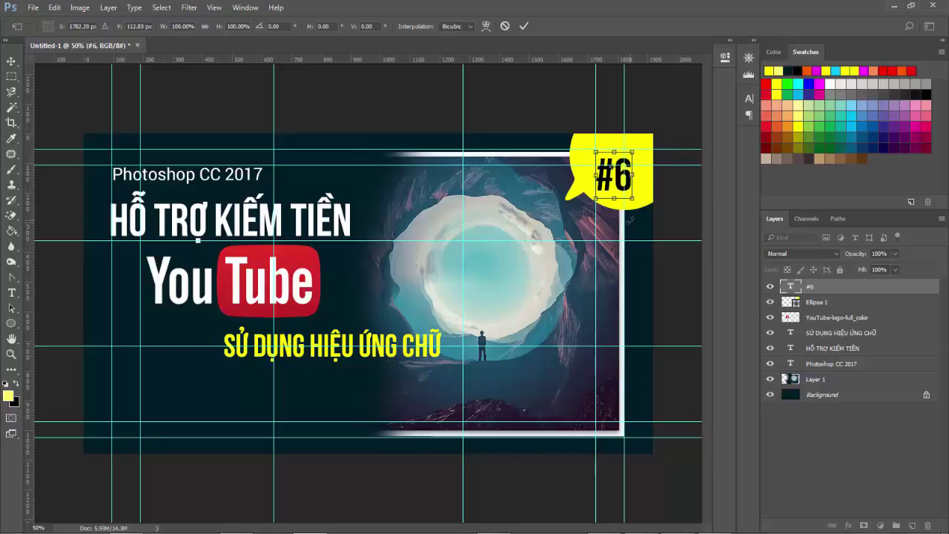
key("Up")
key("Up")
key("Up")
key("Up")
key("Up")
key("Up")
key("Up")
key("Up")
key("Up")
key("Up")
key("Up")
key("Up")
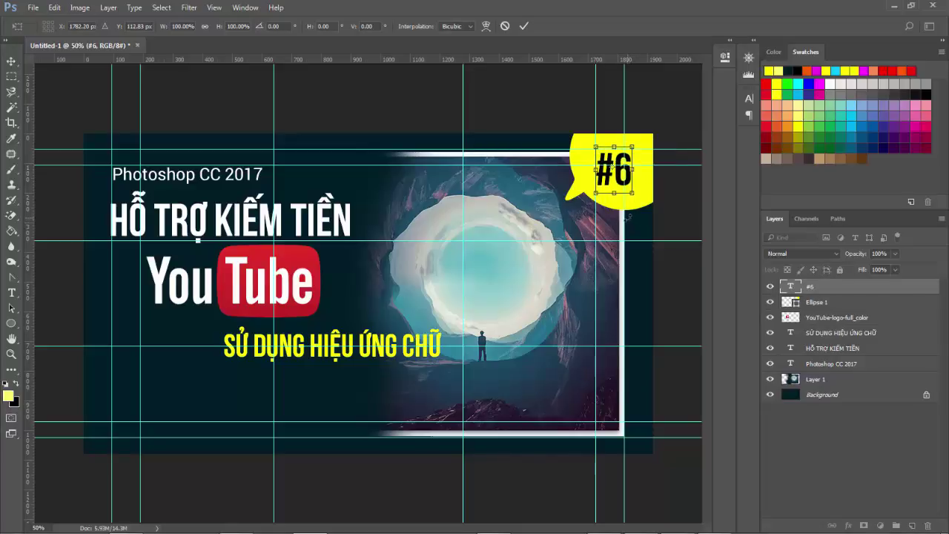
key("Up")
key("Up")
key("Up")
key("Up")
key("Up")
key("Up")
key("Down")
key("Down")
key("Down")
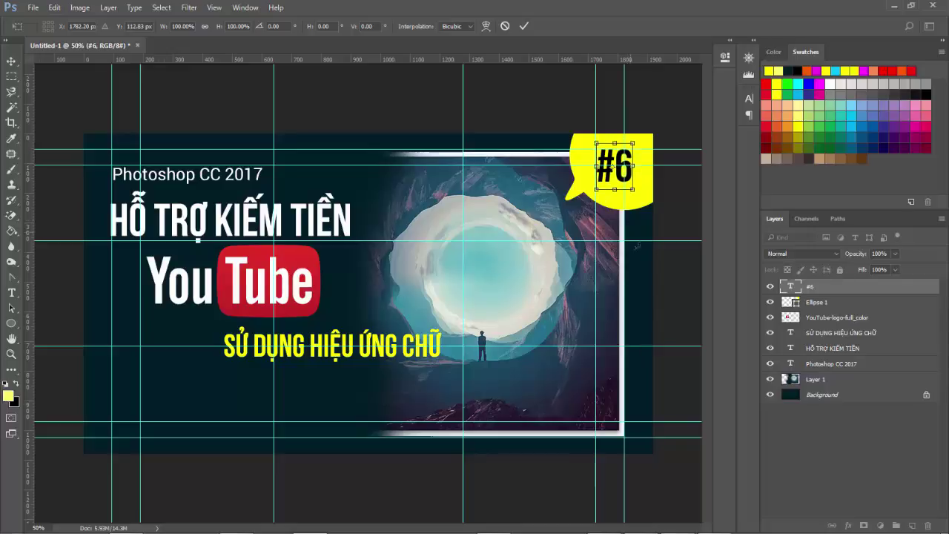
key("Return")
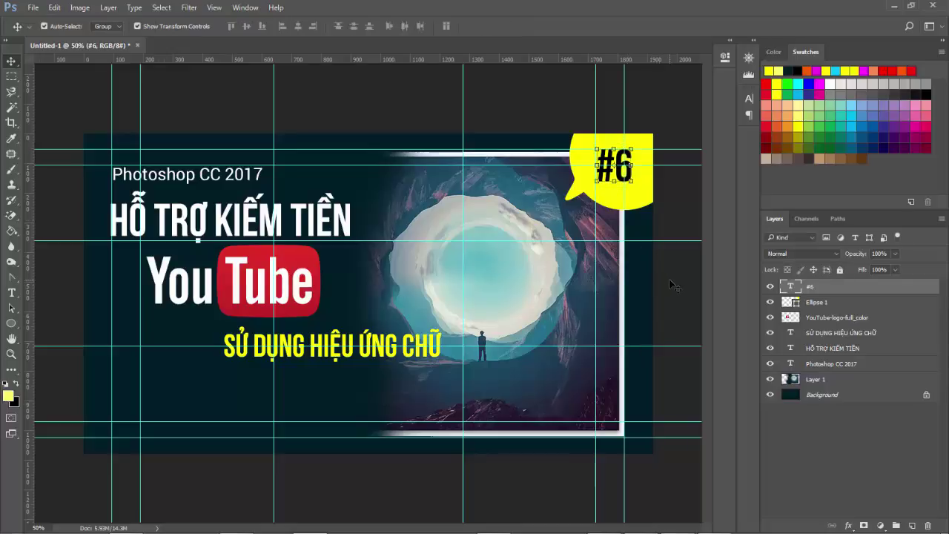
left_click(668, 285)
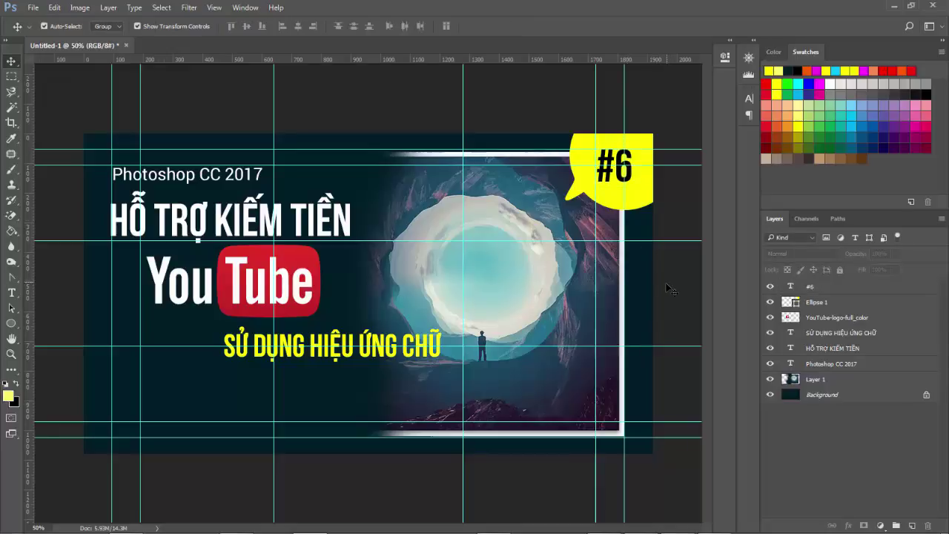
Resize the yellow speech-bubble ellipse slightly
left_click(572, 200)
left_click_drag(566, 208, 567, 205)
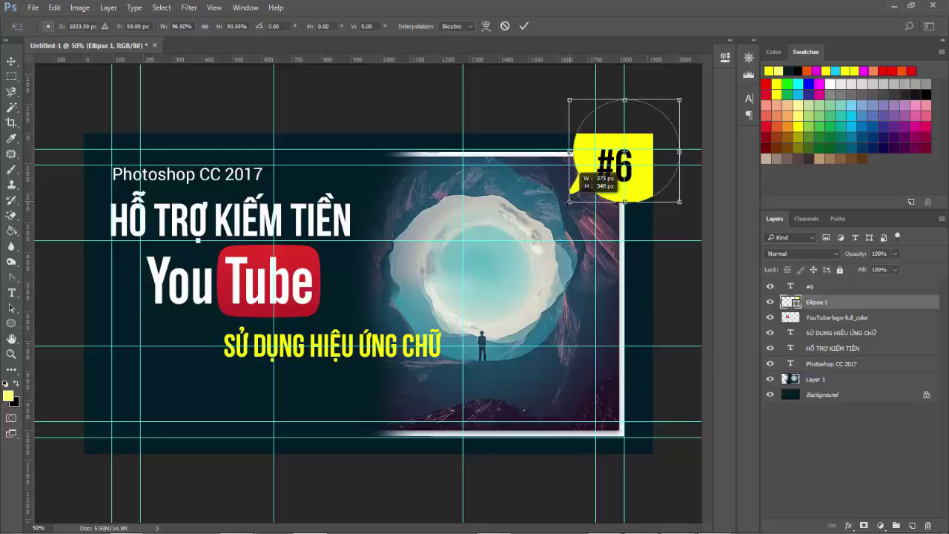
key("Return")
left_click(528, 117)
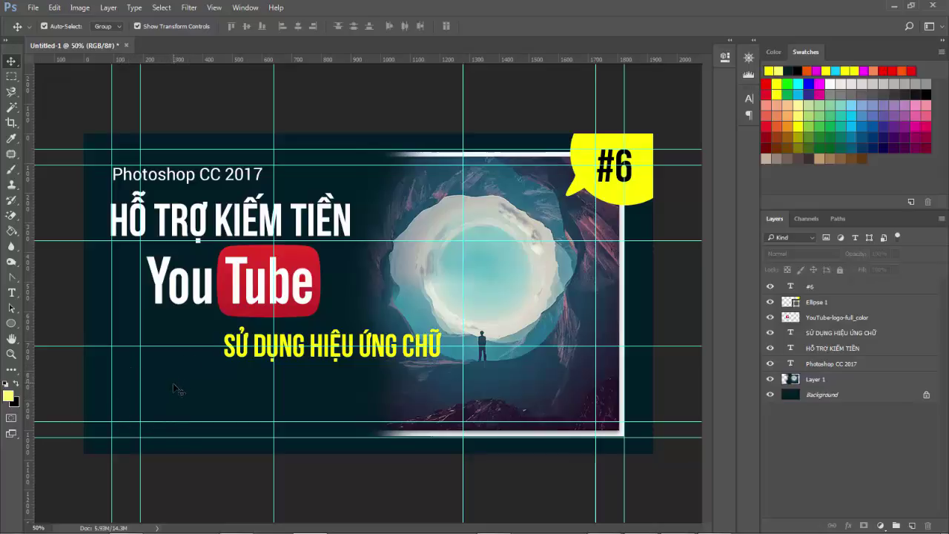
Select the 'Photoshop CC 2017' text line with the Move tool
left_click(13, 324)
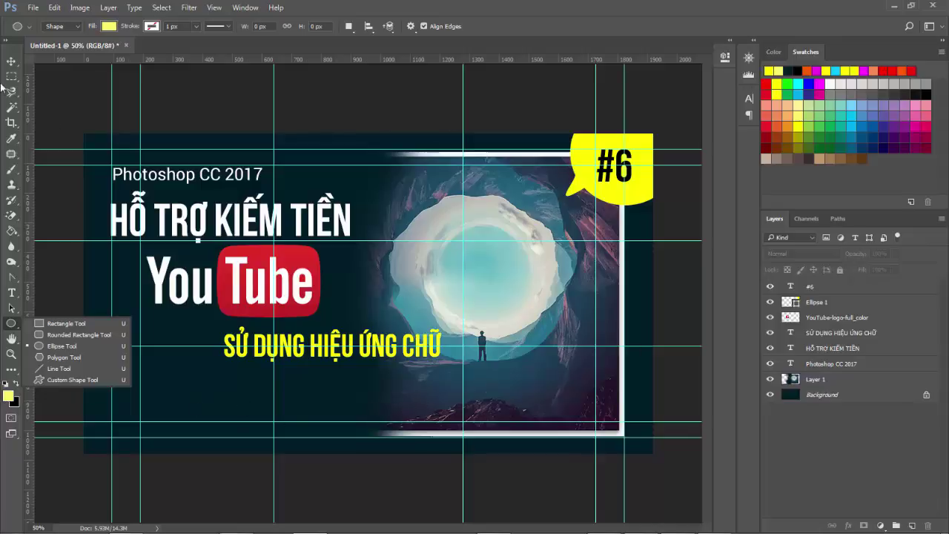
left_click(13, 63)
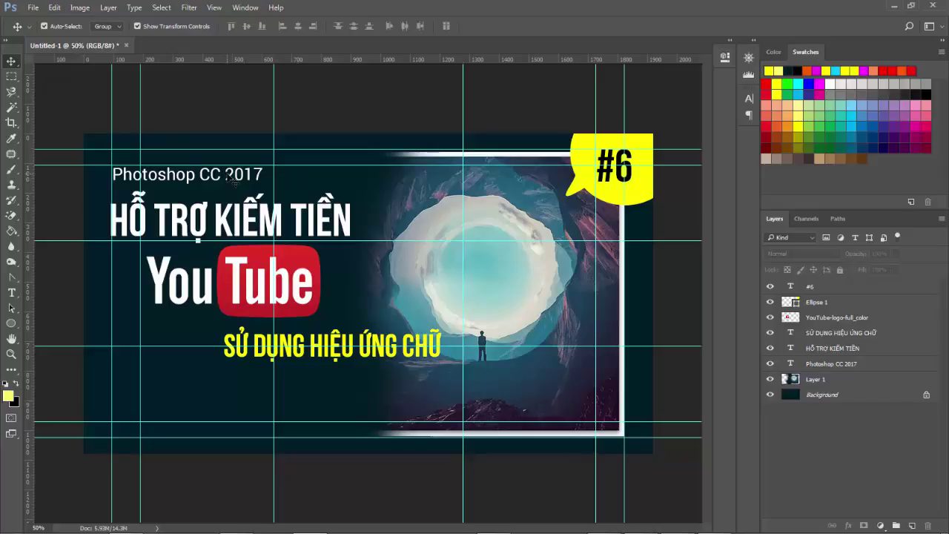
left_click(232, 180)
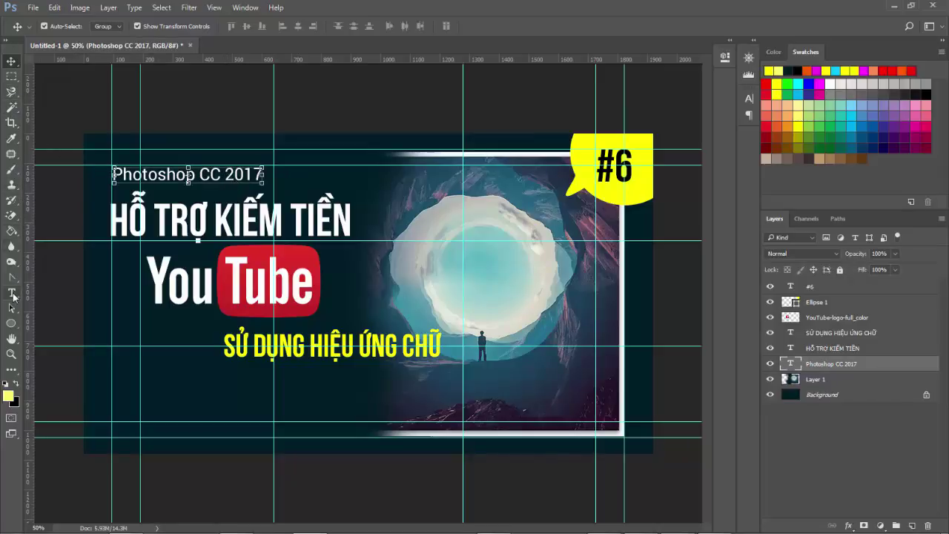
Set '2017' in the title line to 80 px
left_click(11, 293)
double_click(236, 176)
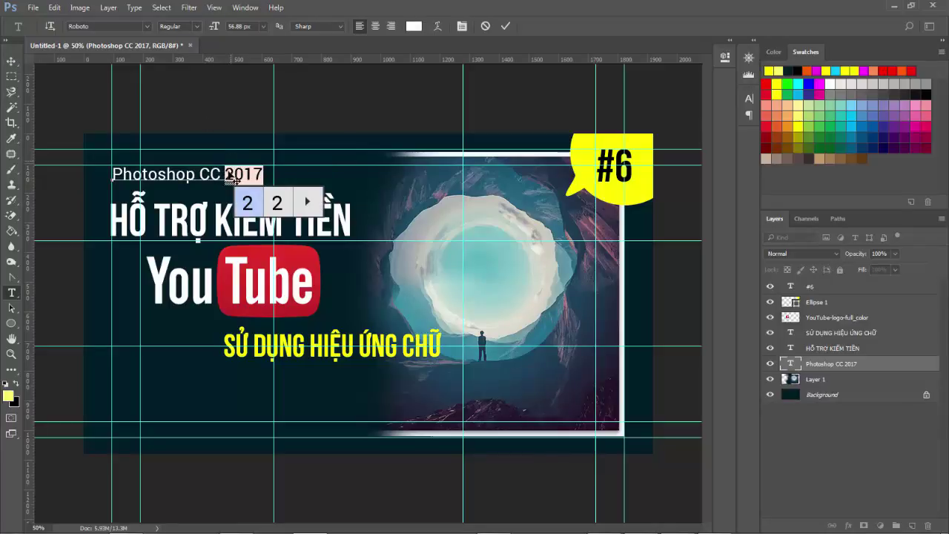
type("80")
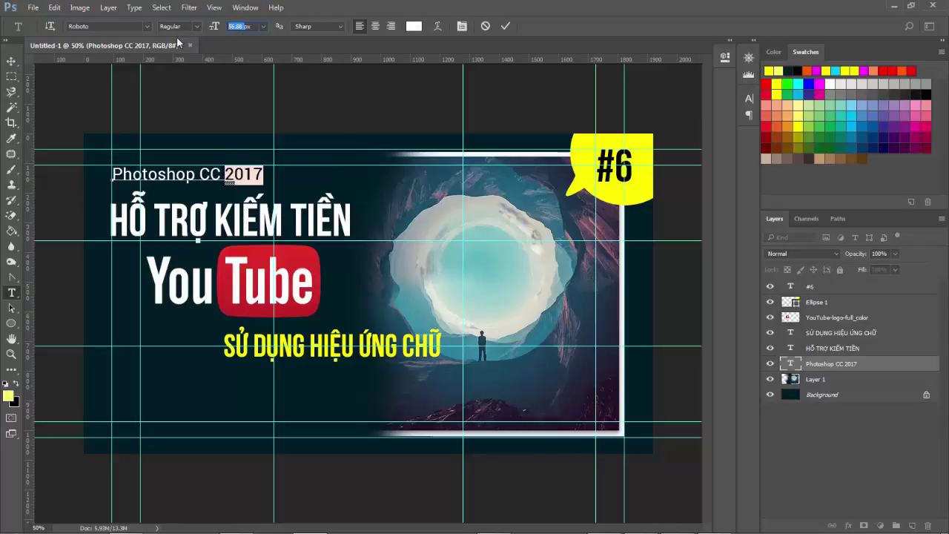
key("Return")
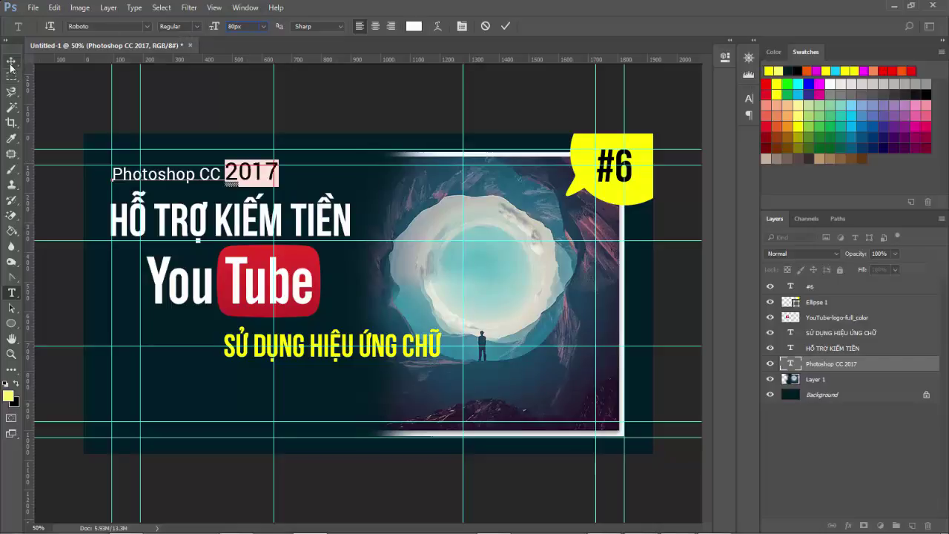
Colour '2017' light teal, sampled from the image
left_click(407, 27)
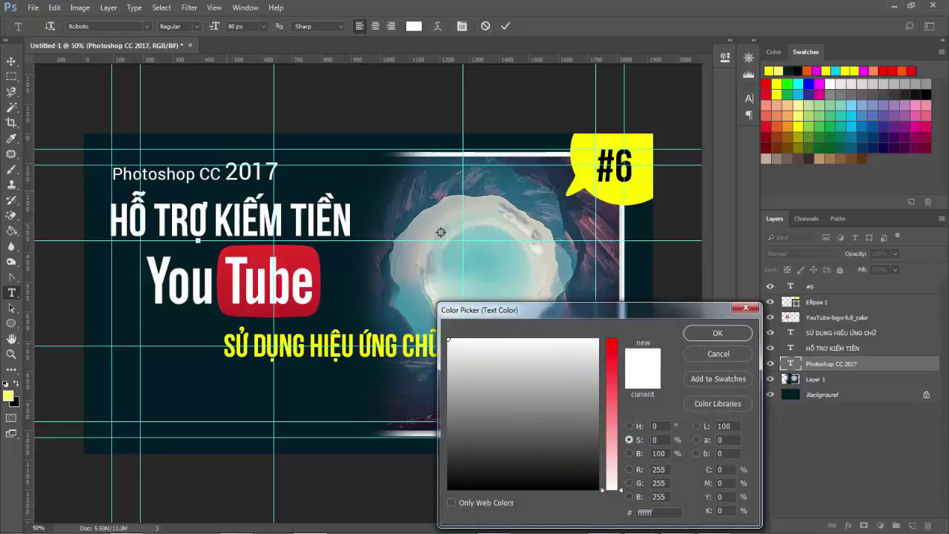
left_click(536, 202)
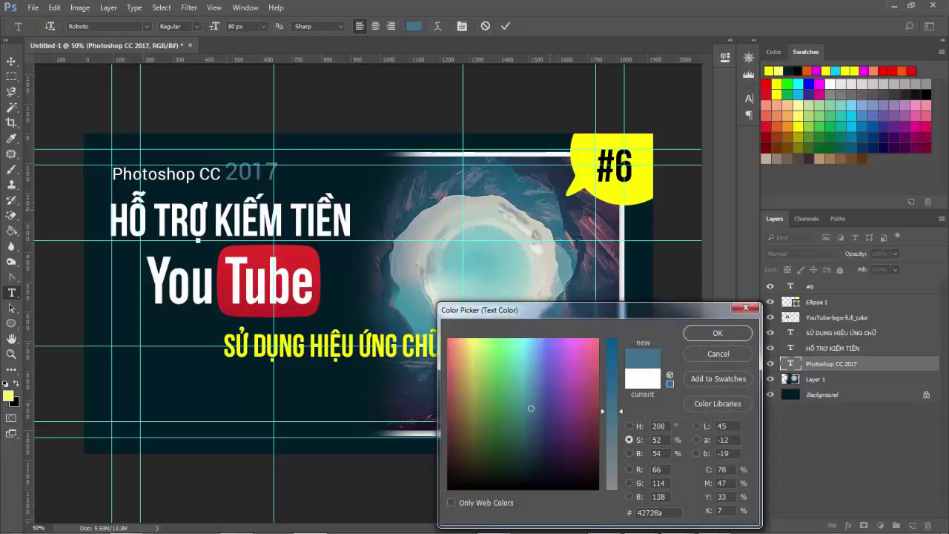
left_click_drag(492, 182, 415, 212)
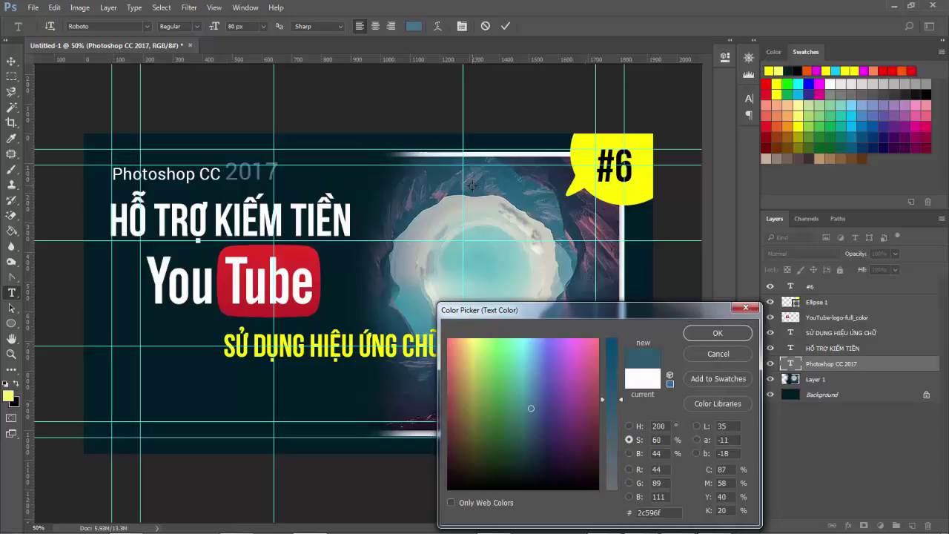
left_click(400, 224)
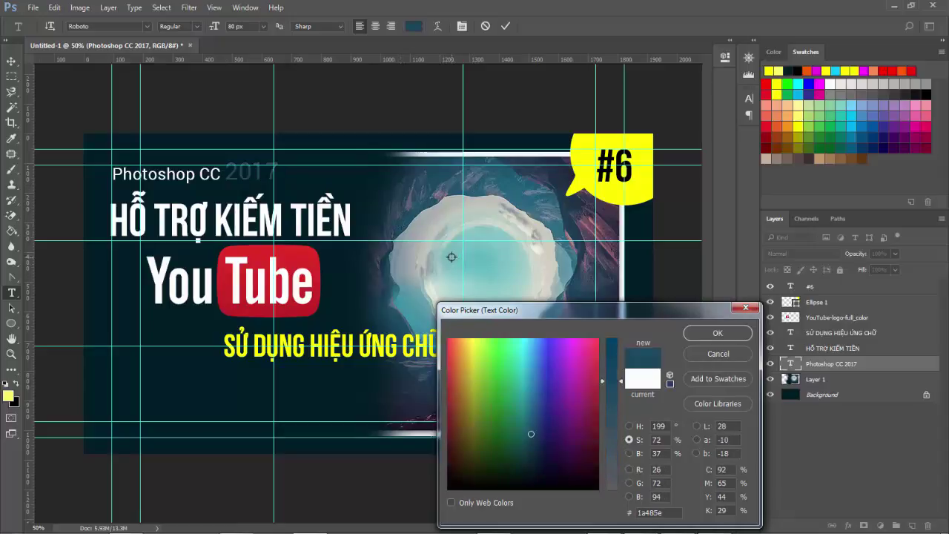
left_click(489, 254)
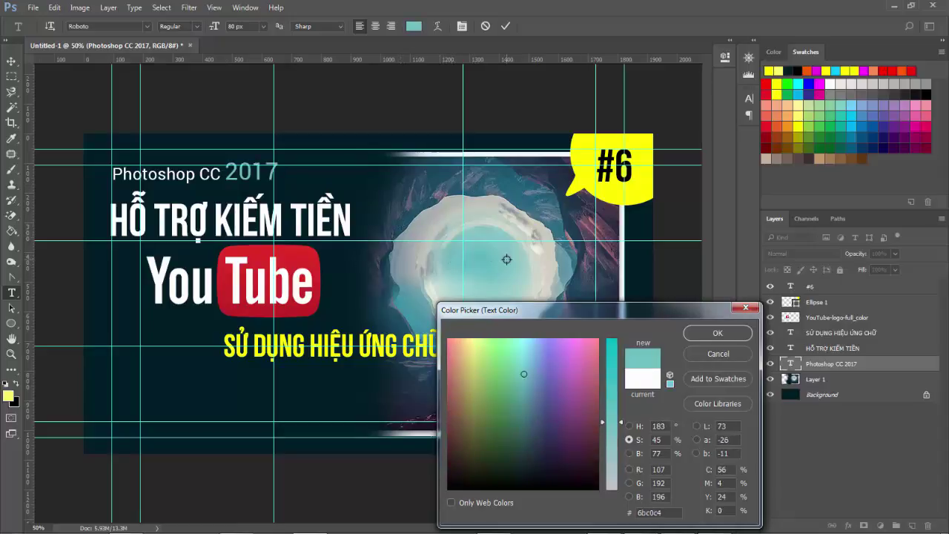
left_click(506, 260)
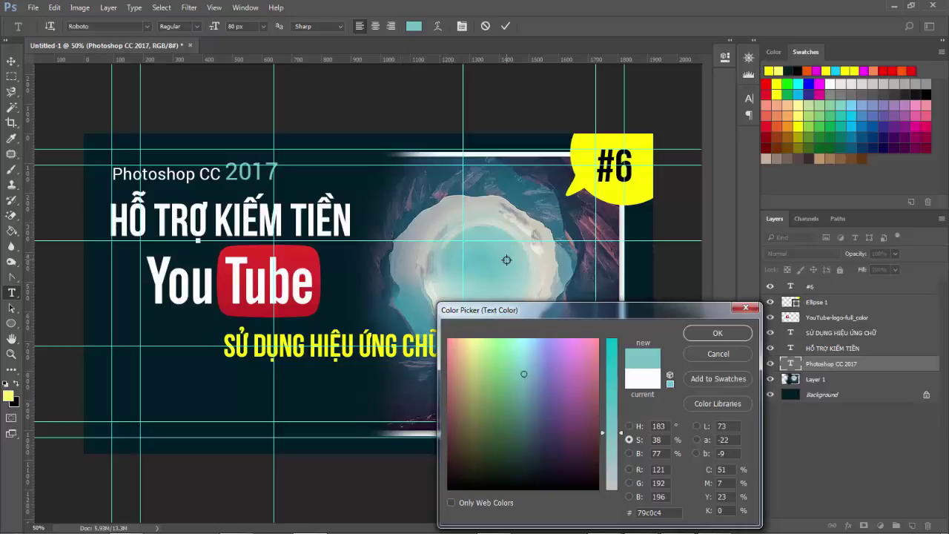
left_click(717, 333)
left_click(11, 65)
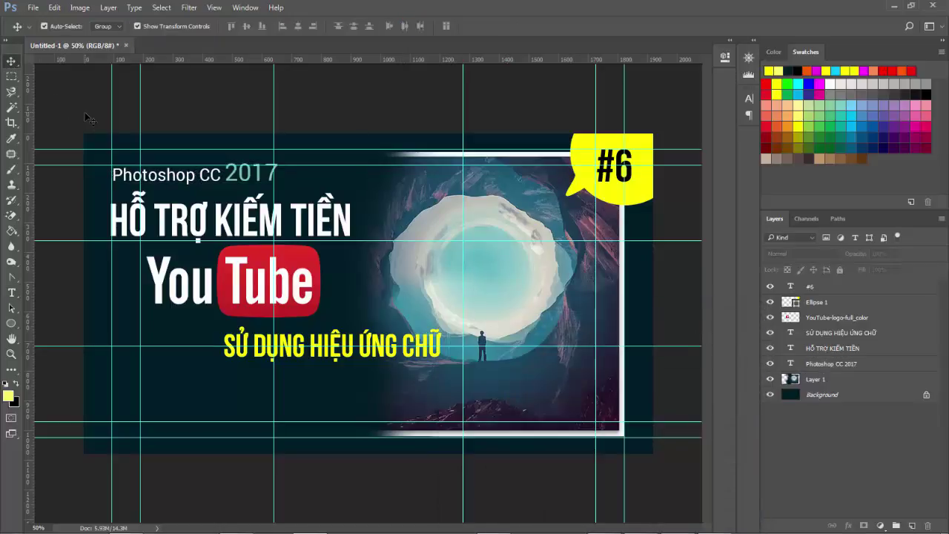
Scale the 'Photoshop CC 2017' line to about 110% and nudge it up above the title
left_click(180, 182)
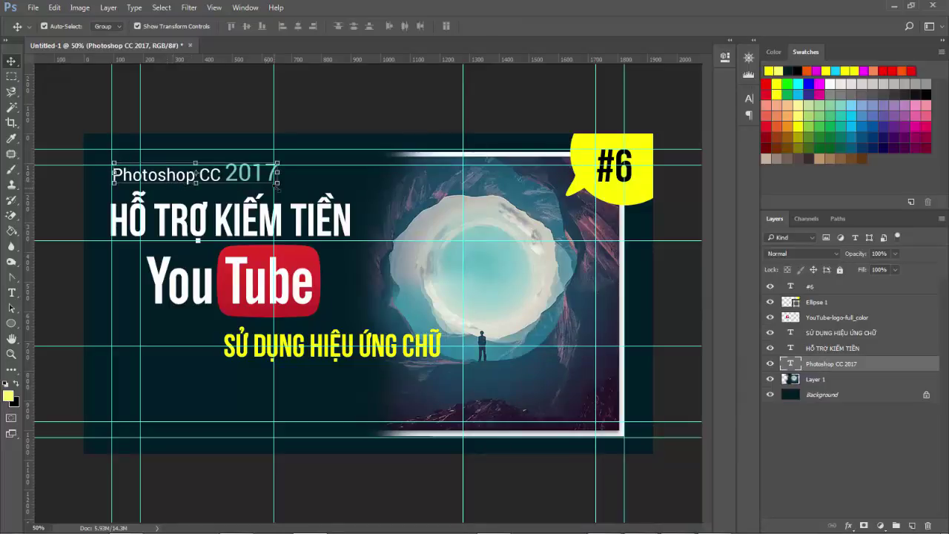
left_click_drag(277, 183, 296, 189)
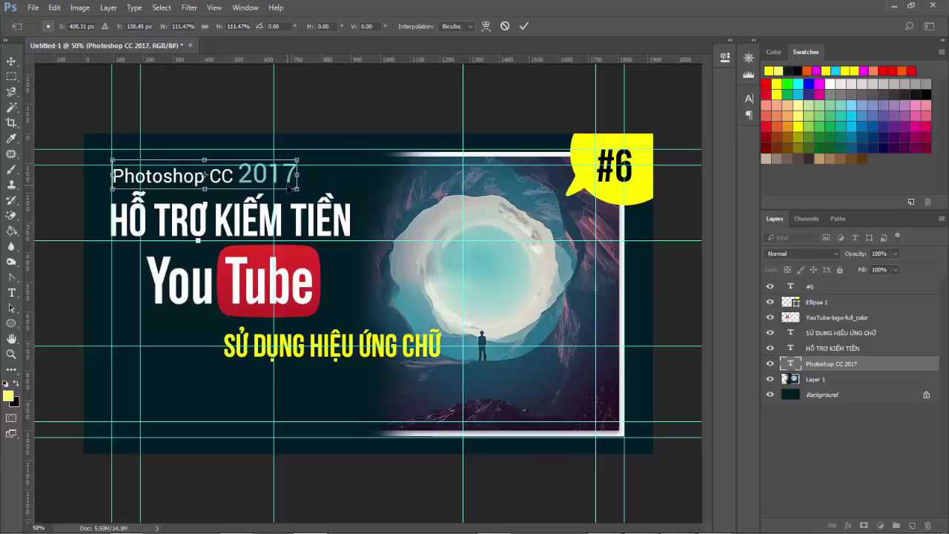
key("Return")
left_click(208, 130)
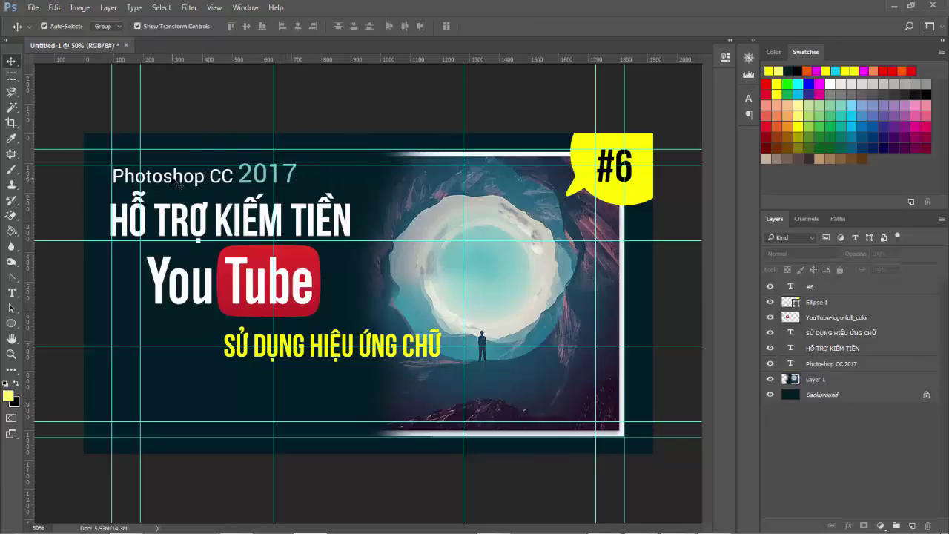
left_click(178, 179)
left_click_drag(174, 181, 173, 180)
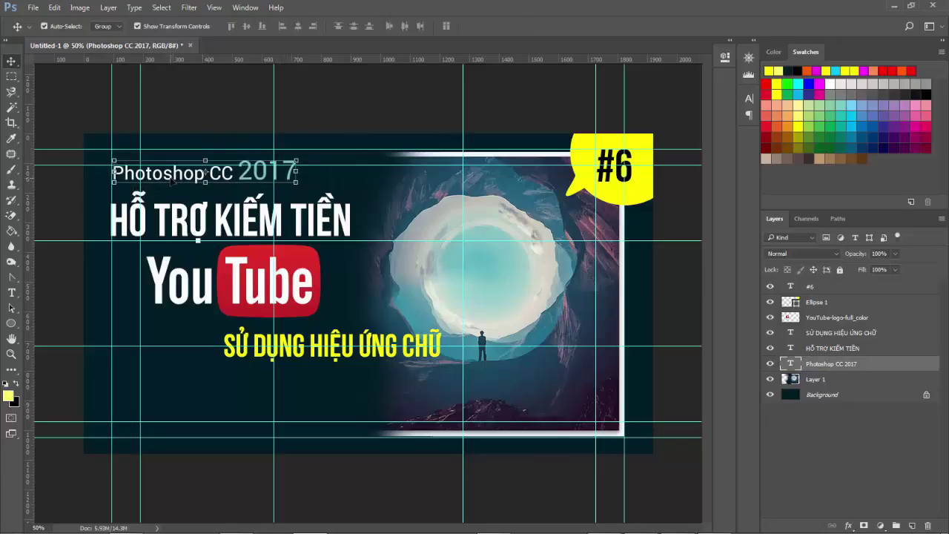
left_click(176, 99)
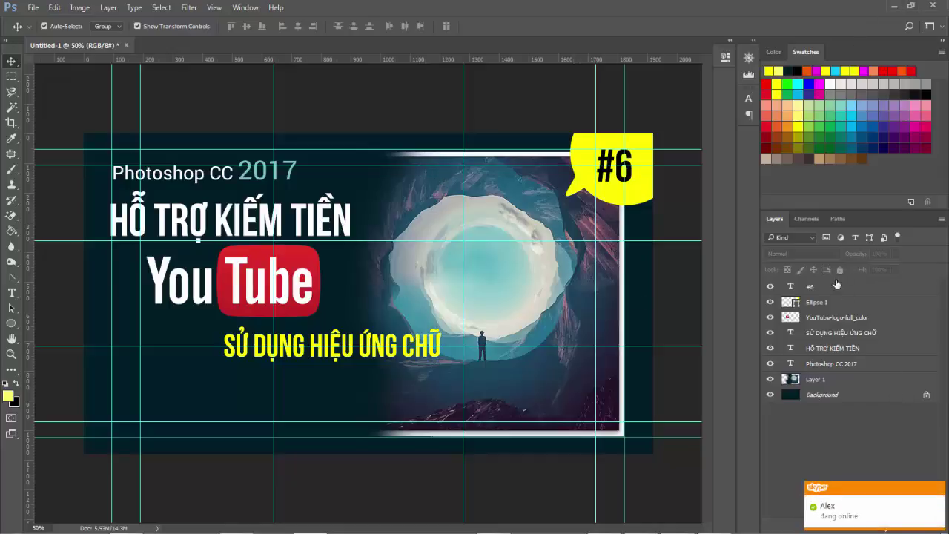
left_click(794, 303)
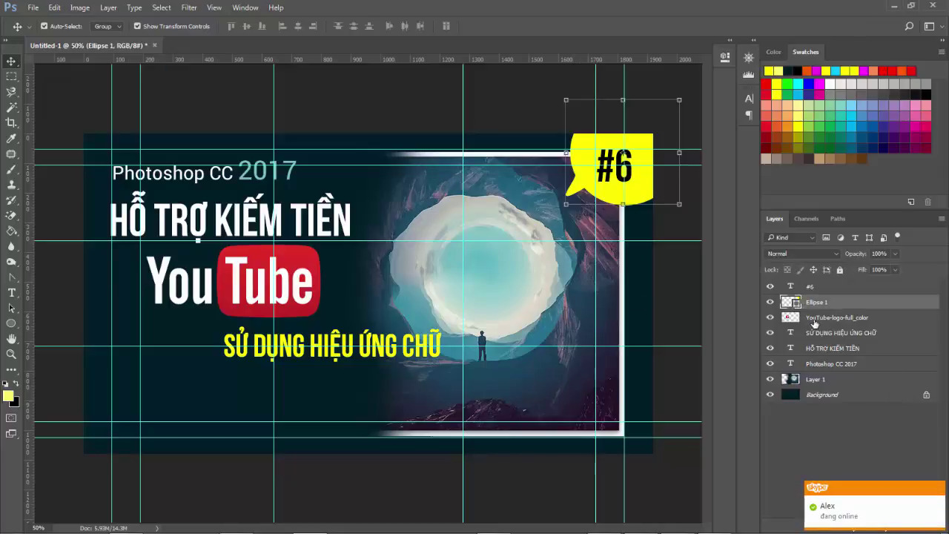
left_click(812, 319)
left_click(796, 256)
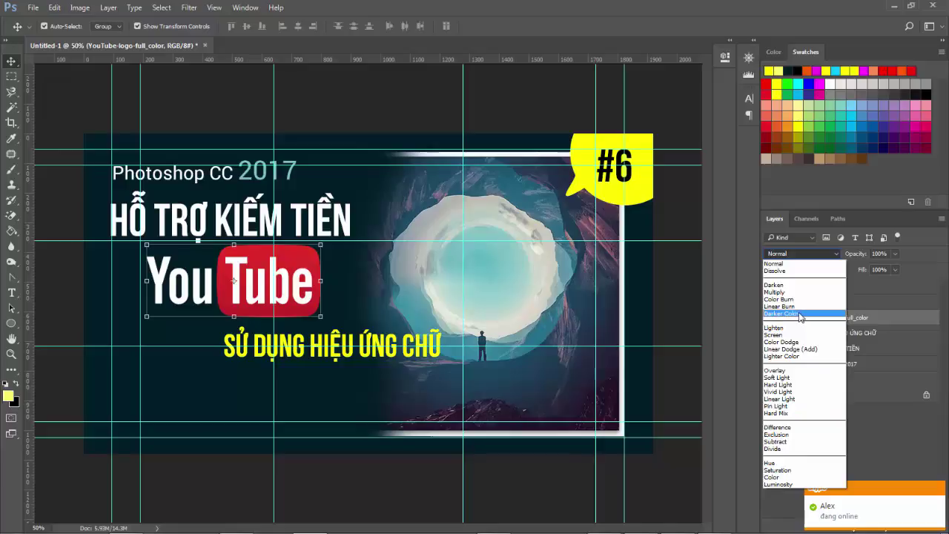
left_click(865, 356)
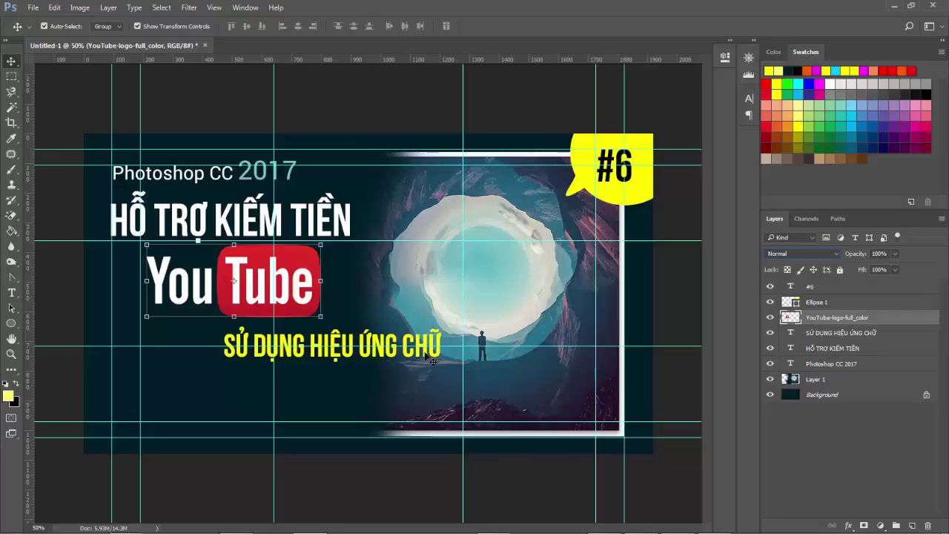
left_click(816, 335)
left_click(812, 319)
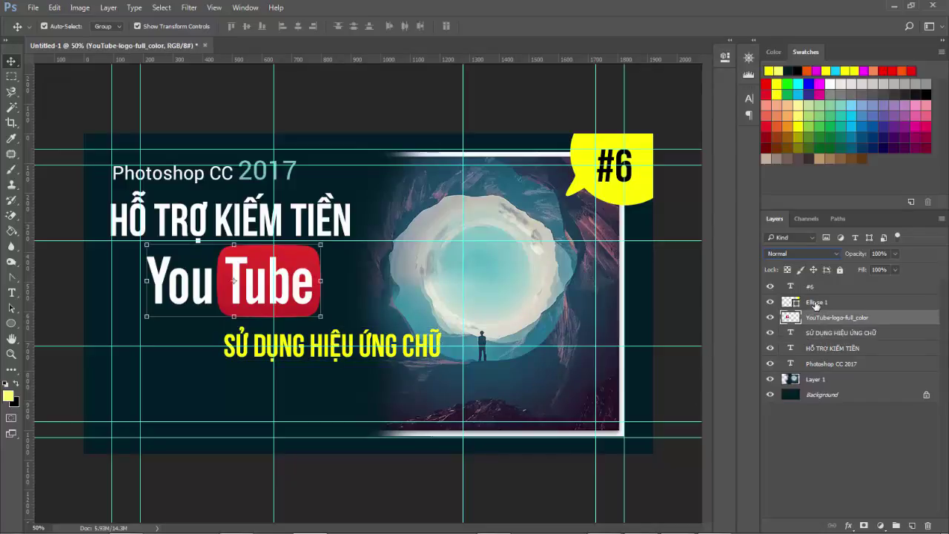